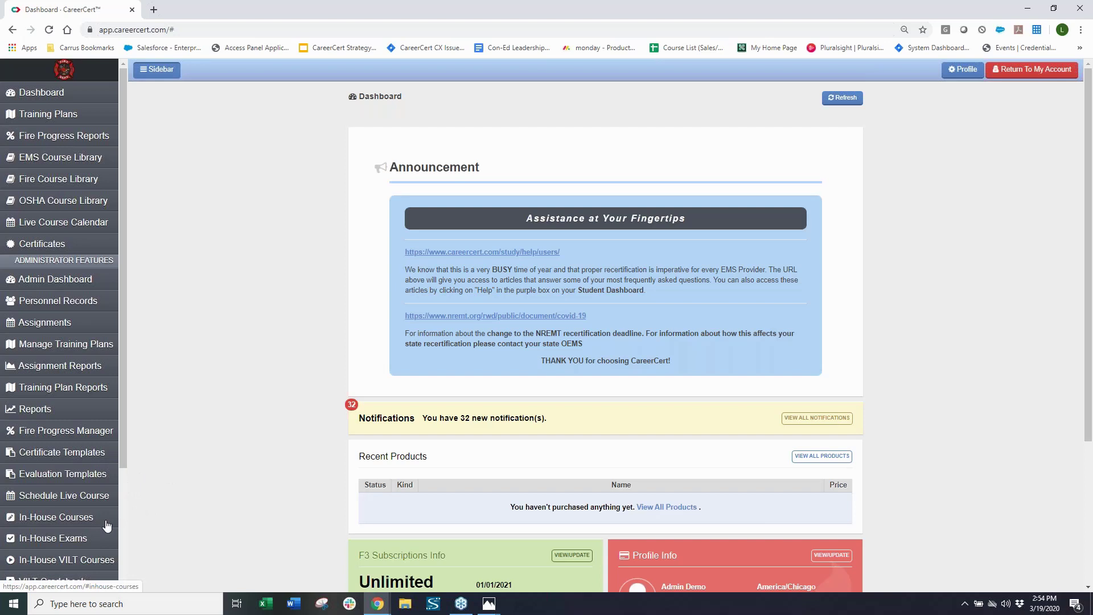
Step: Open the evaluation templates list and view the Policy template
click(110, 476)
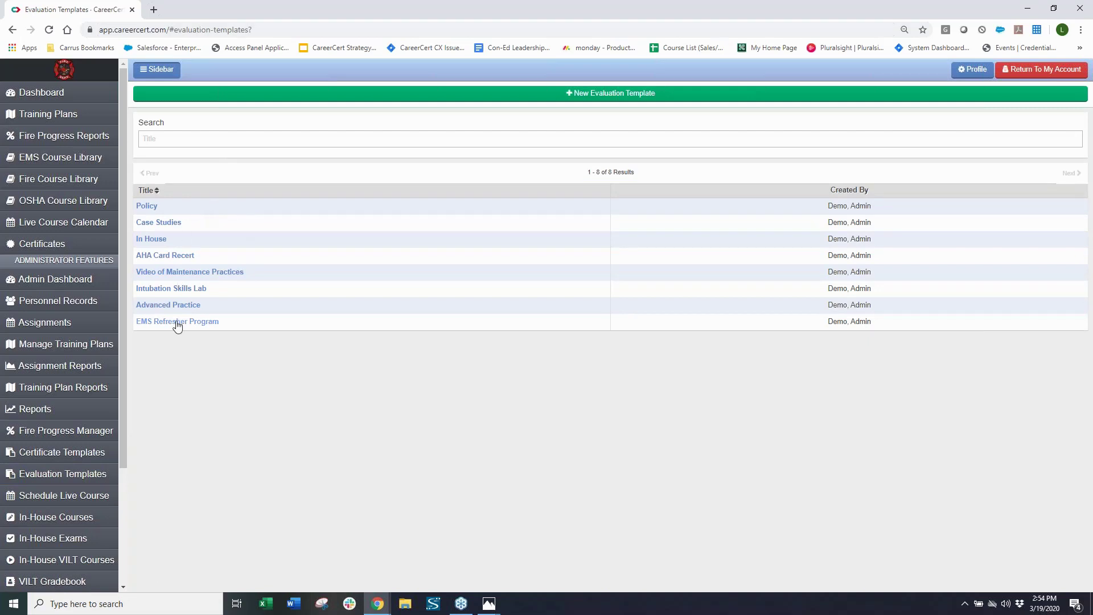
click(149, 207)
Step: Open the SelfPaced Contact Hours certificate template and look over its logo and signature areas in the preview
click(108, 454)
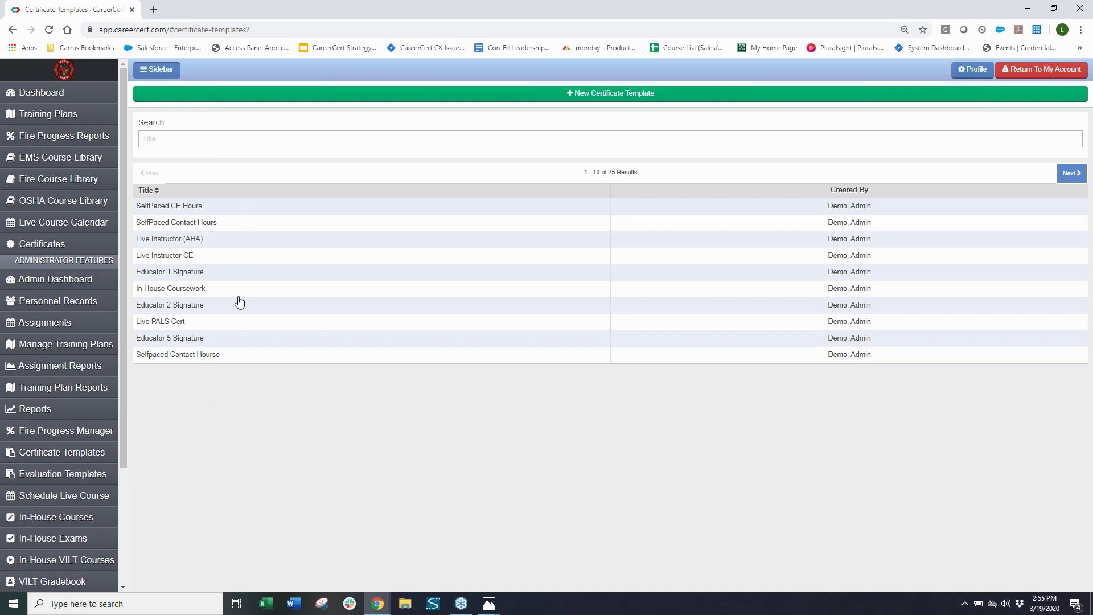
click(231, 228)
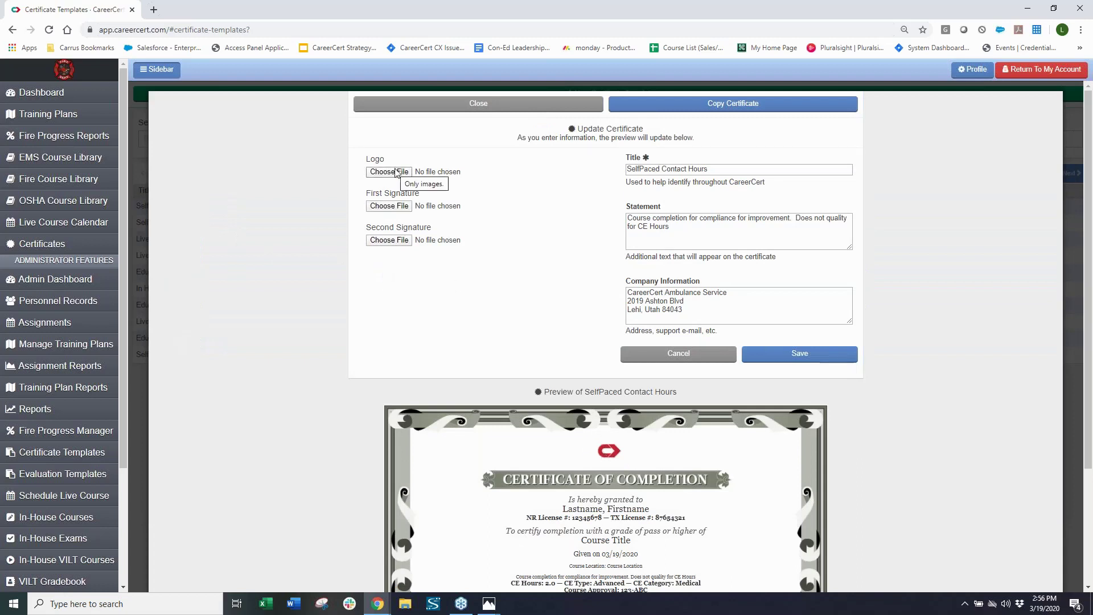
scroll(542, 388, down, 3)
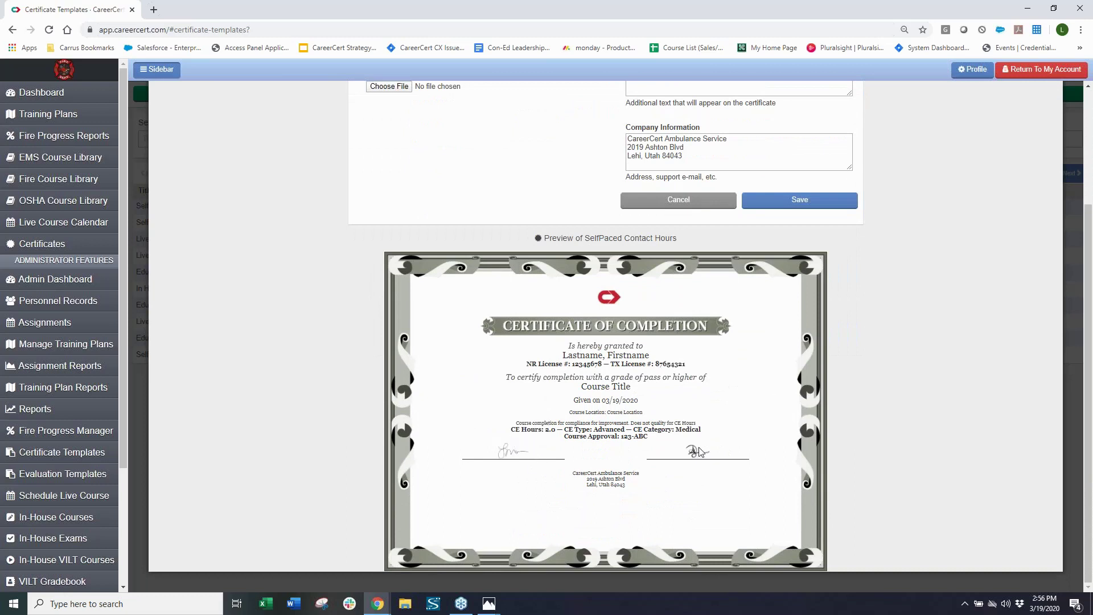
scroll(701, 453, up, 3)
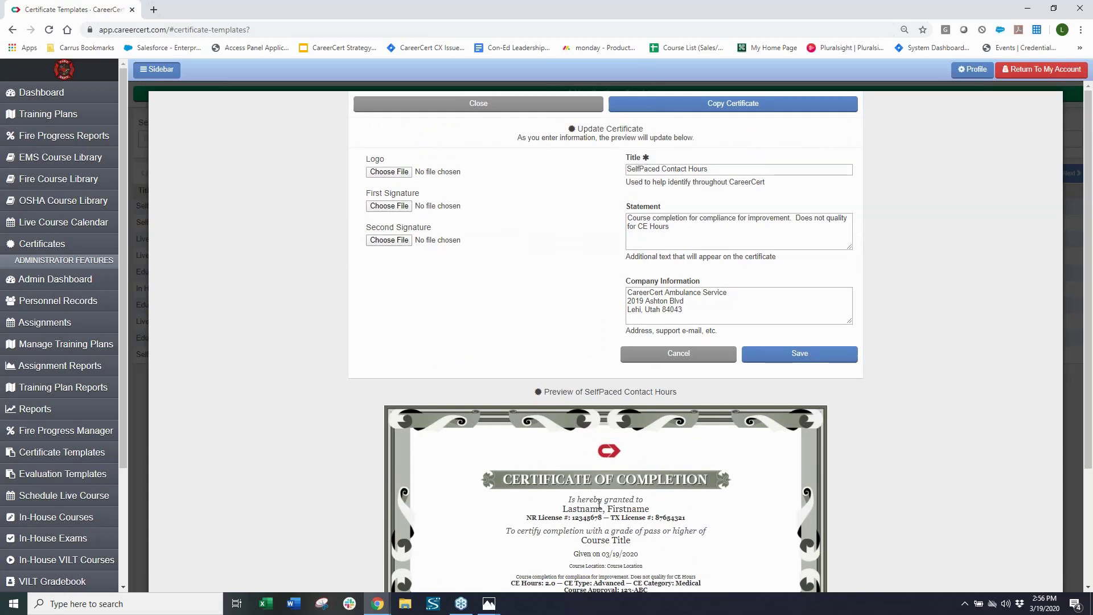
Step: Examine the certificate's title and statement fields and locate the statement text in the certificate preview
drag(629, 170, 711, 174)
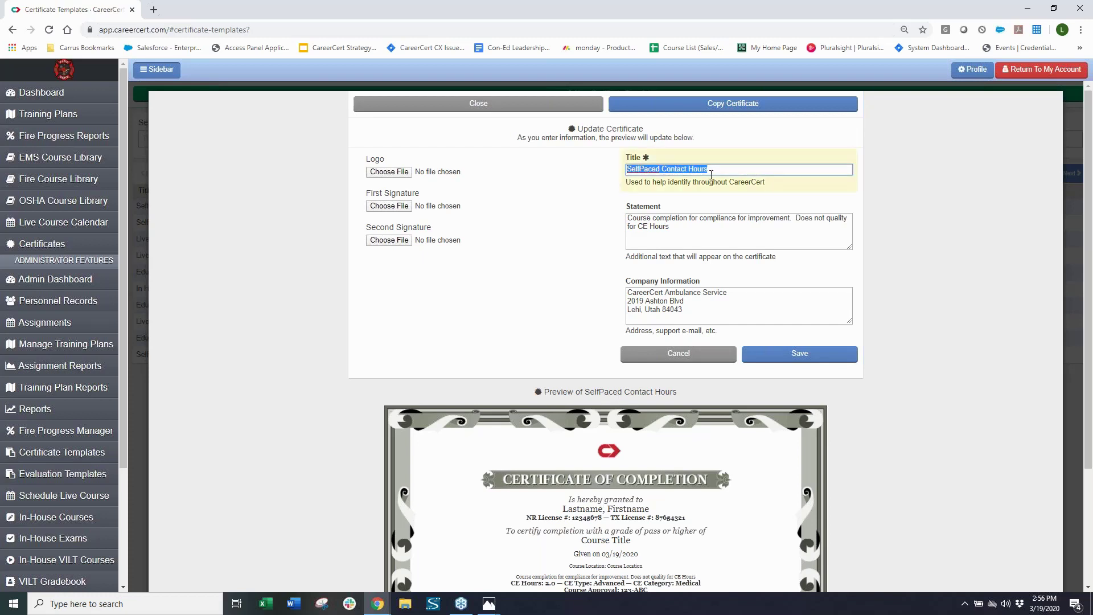
click(722, 235)
click(712, 232)
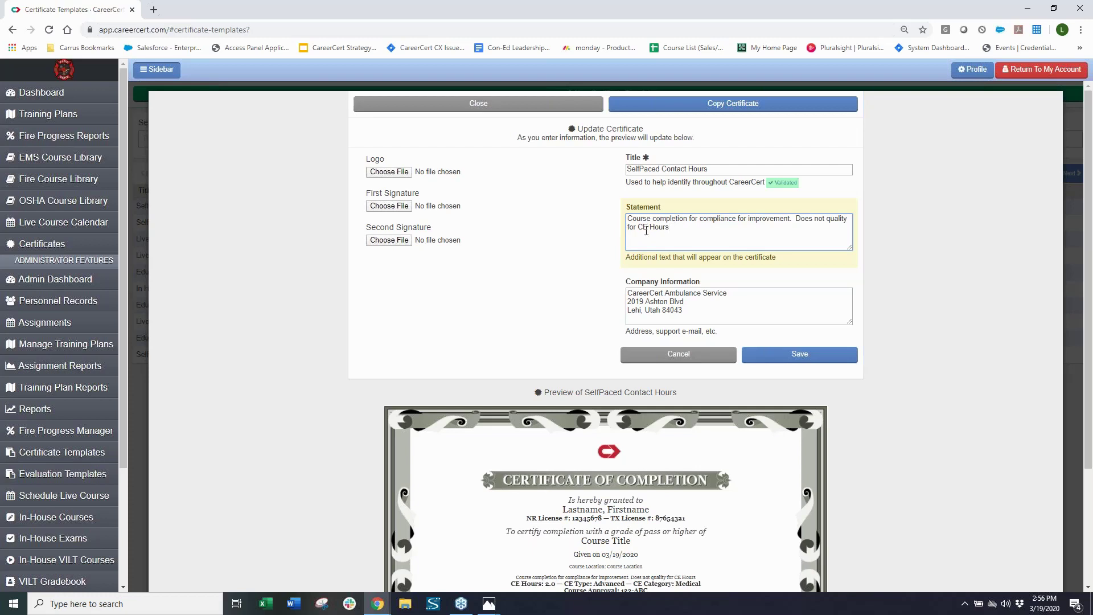
scroll(604, 476, down, 3)
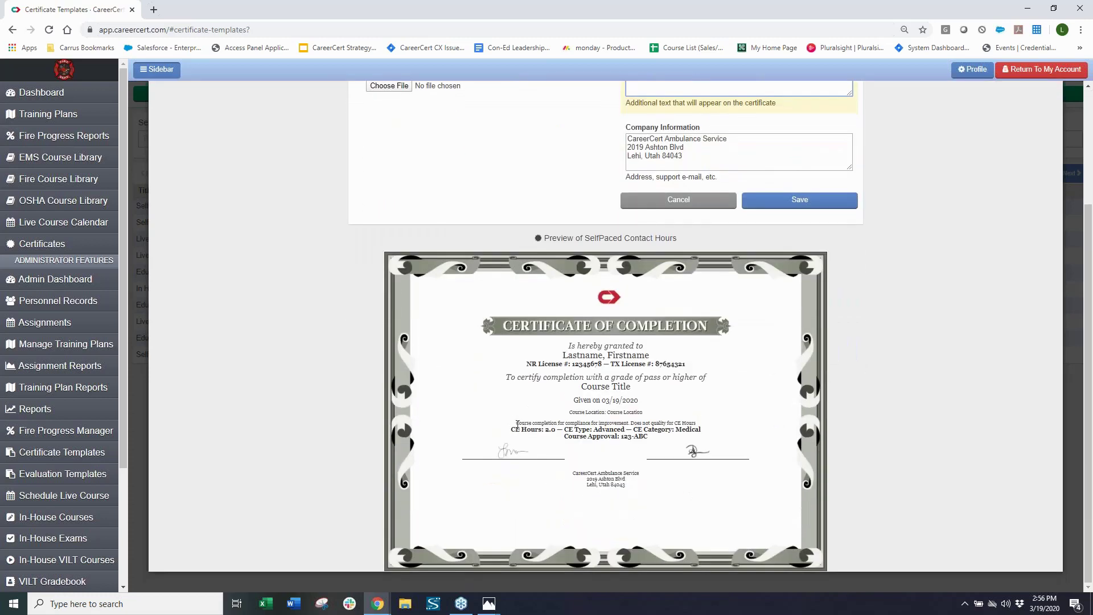
drag(517, 424, 705, 426)
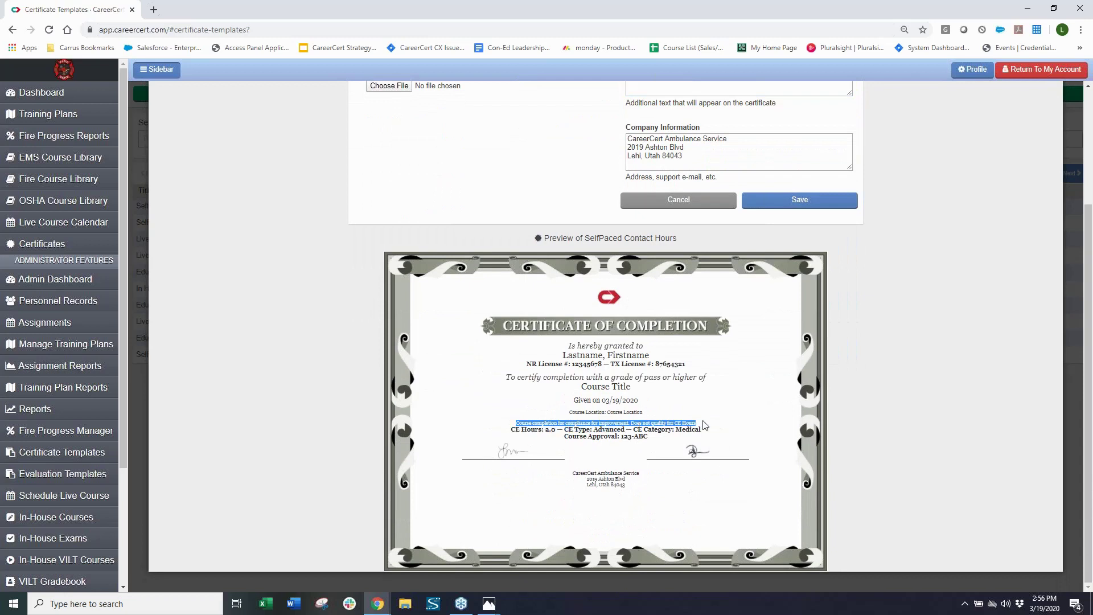
click(718, 428)
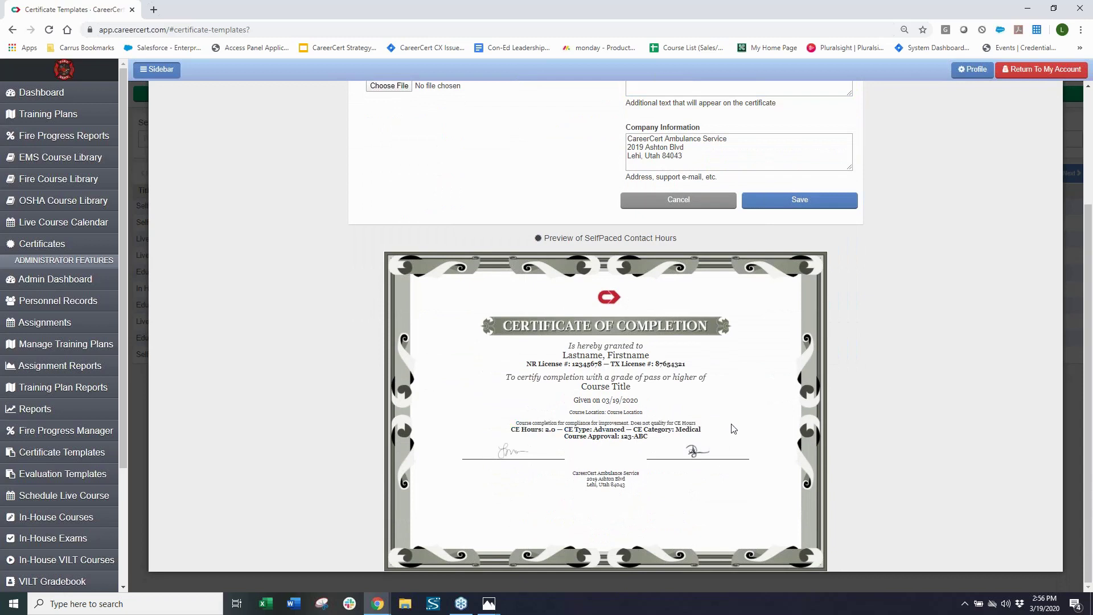
Step: Review the form and certificate preview again, highlighting the statement line beneath the course location
scroll(735, 430, up, 2)
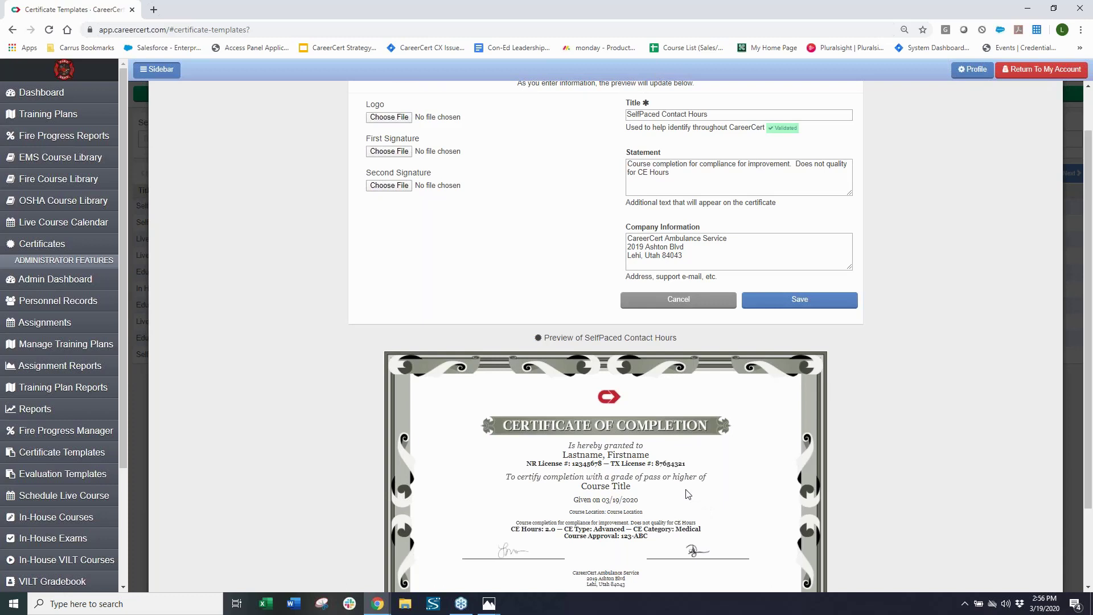
scroll(743, 469, up, 1)
scroll(746, 466, up, 1)
scroll(748, 464, down, 3)
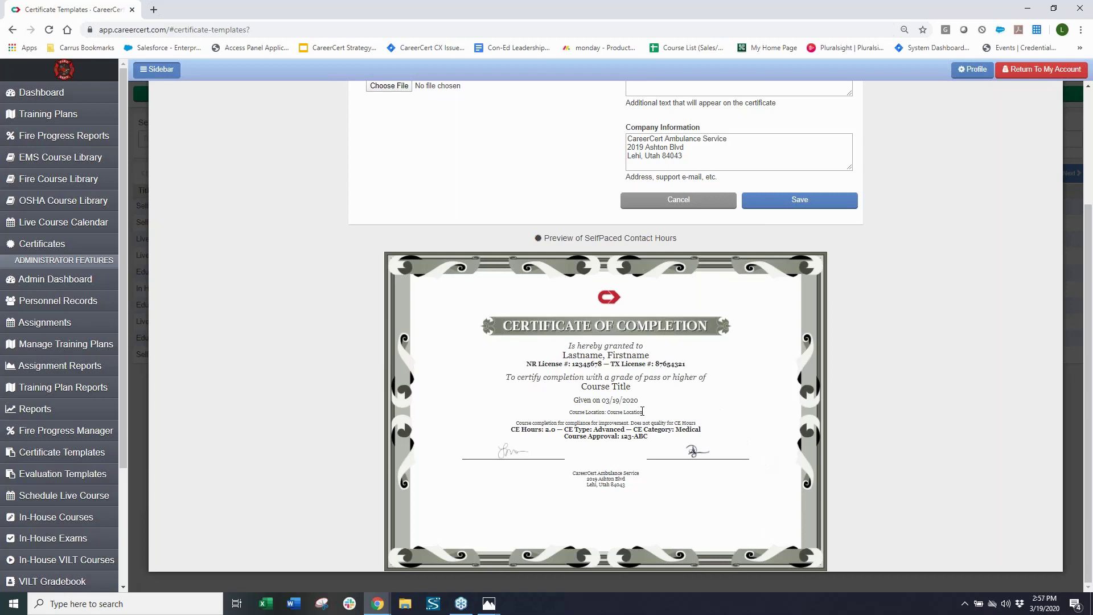
scroll(627, 414, up, 1)
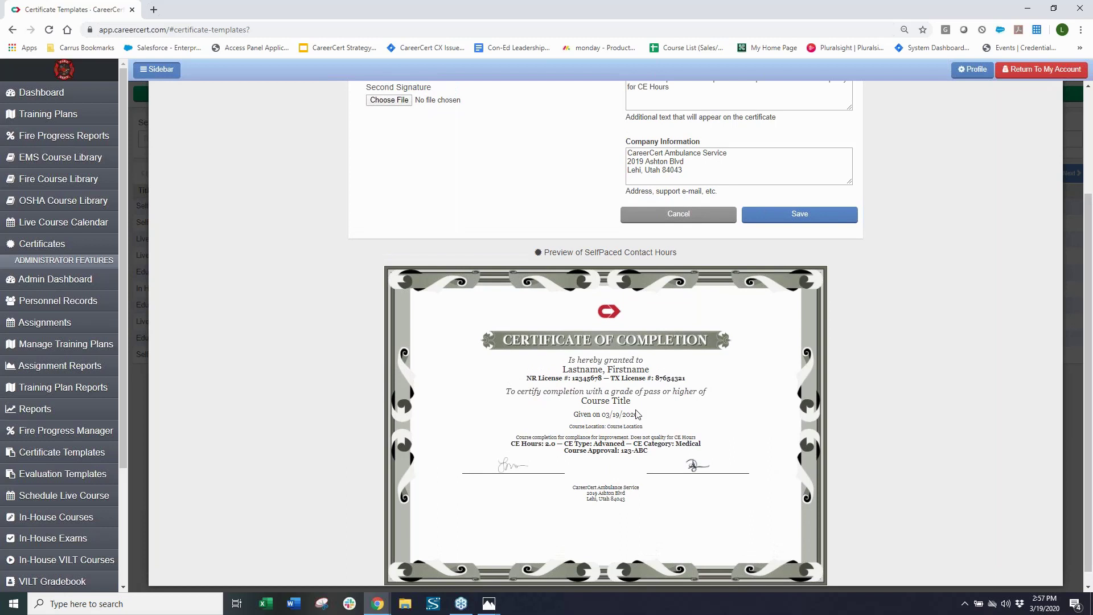
triple_click(655, 436)
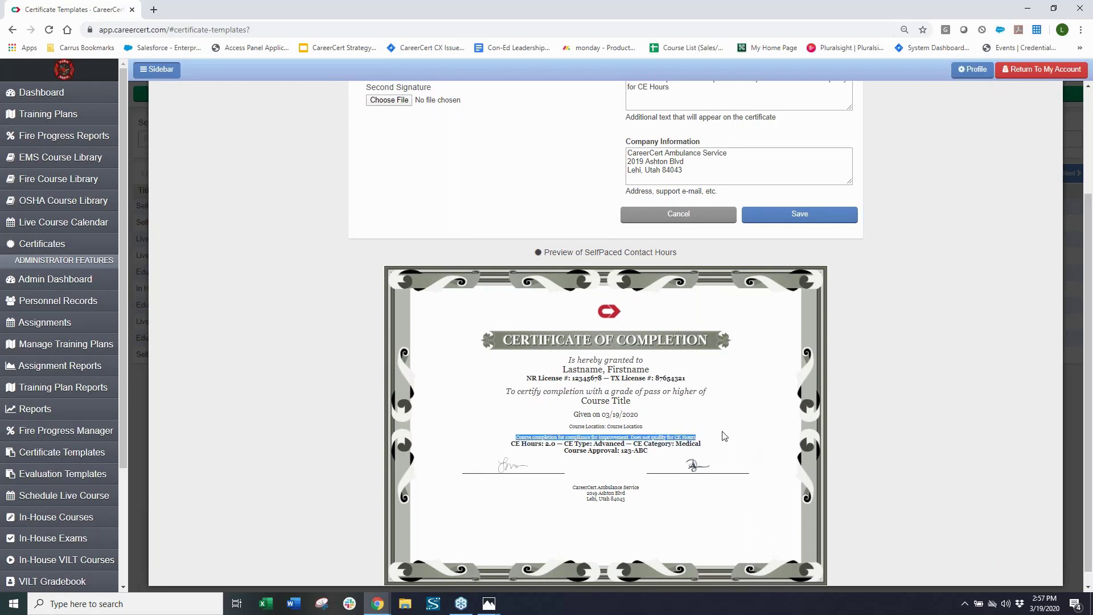
Step: Examine the Company Information text of the certificate template
scroll(721, 435, up, 3)
triple_click(659, 297)
drag(659, 301, 690, 315)
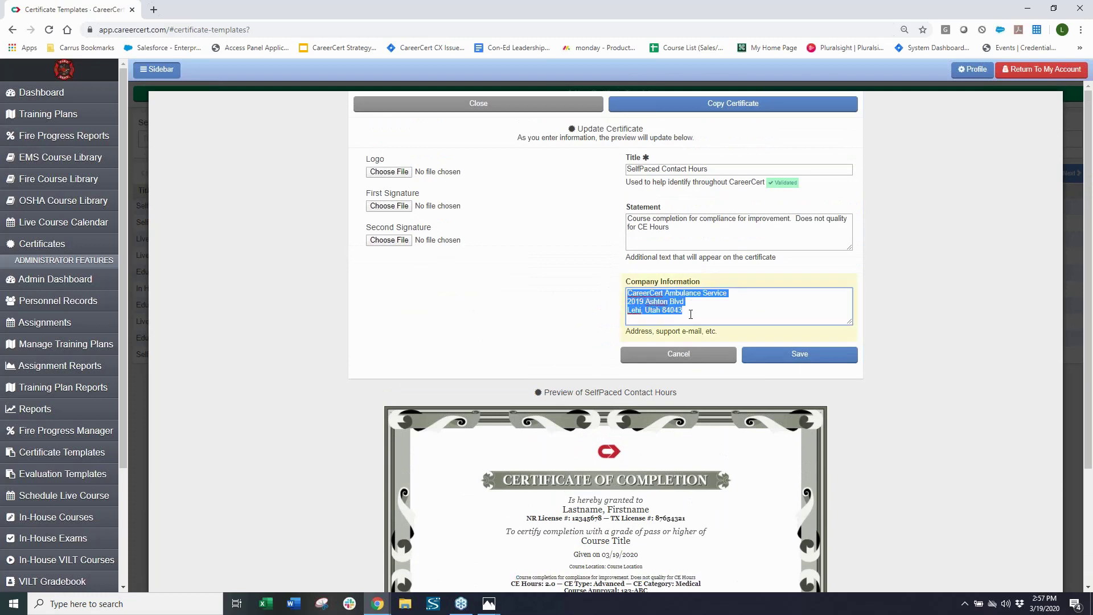
click(690, 313)
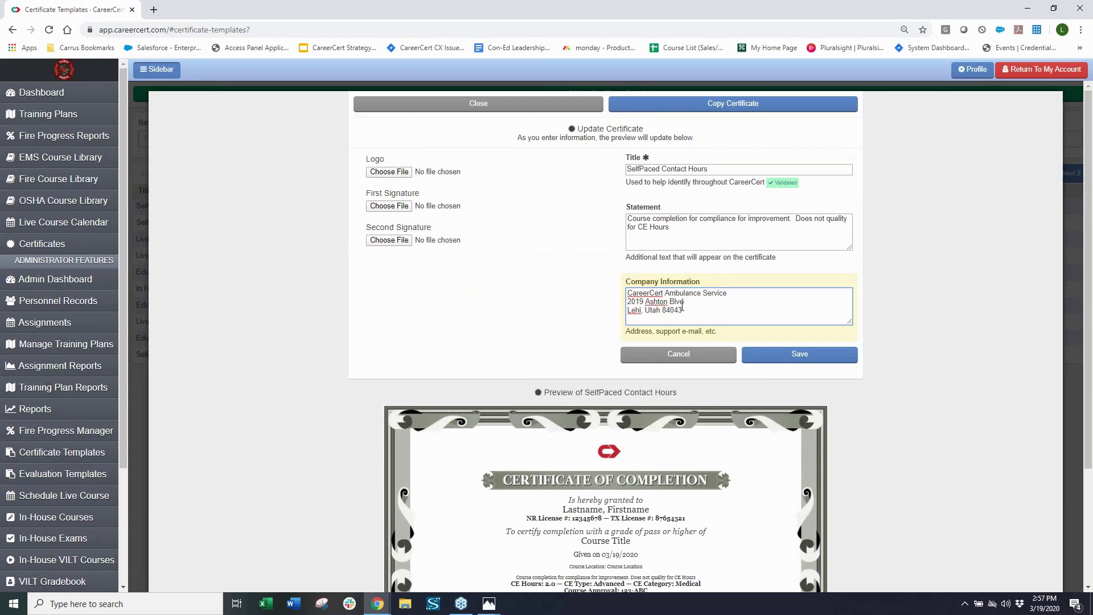
drag(681, 310, 626, 295)
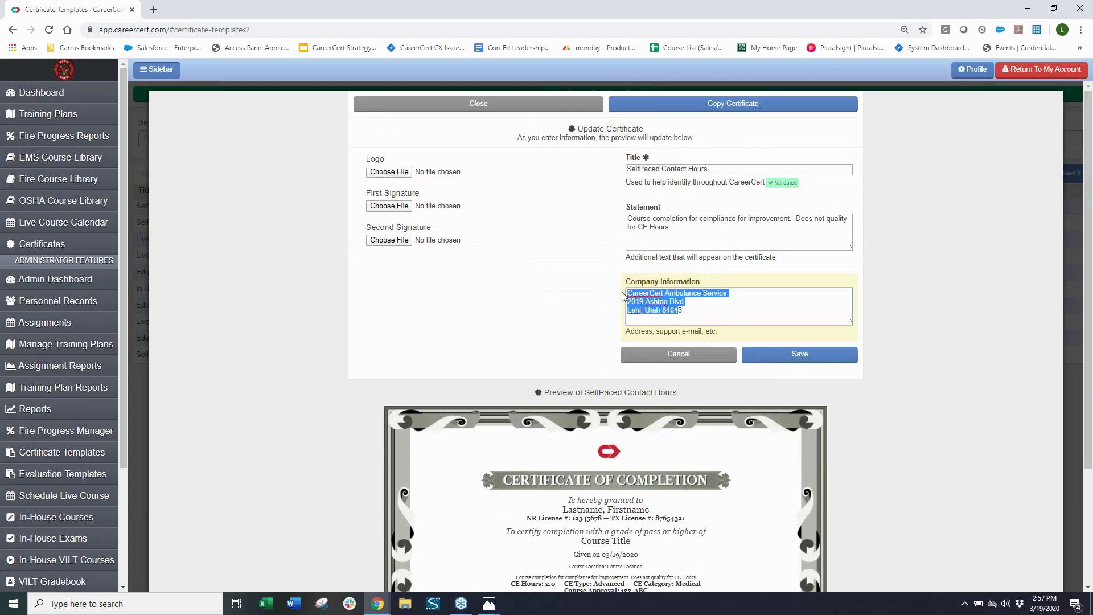
click(576, 299)
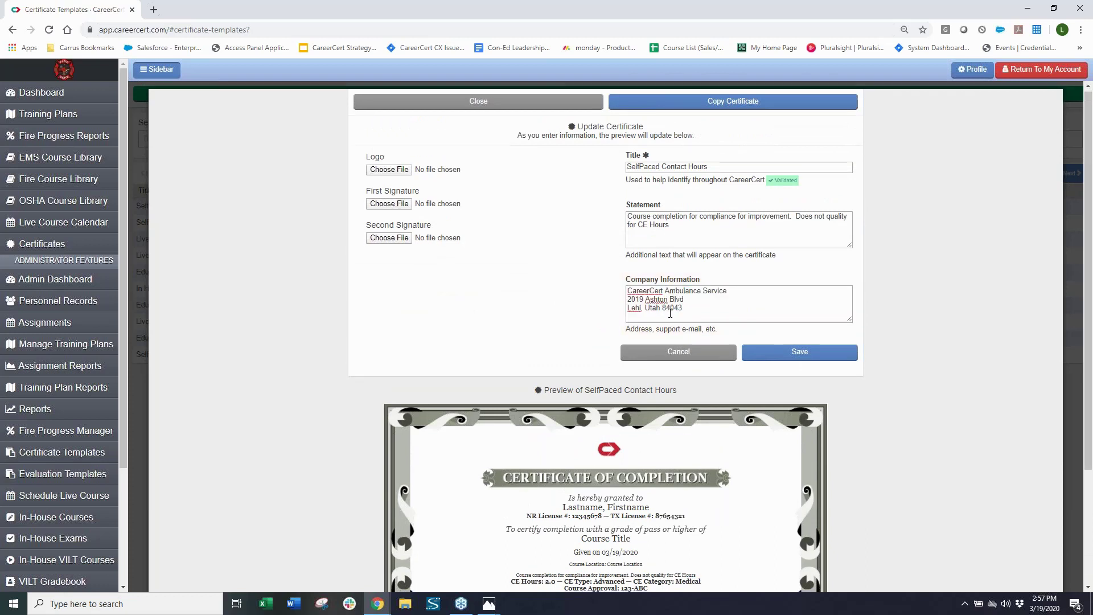
Step: Check the license and CE details lines in the certificate preview, and save the template
scroll(711, 308, down, 2)
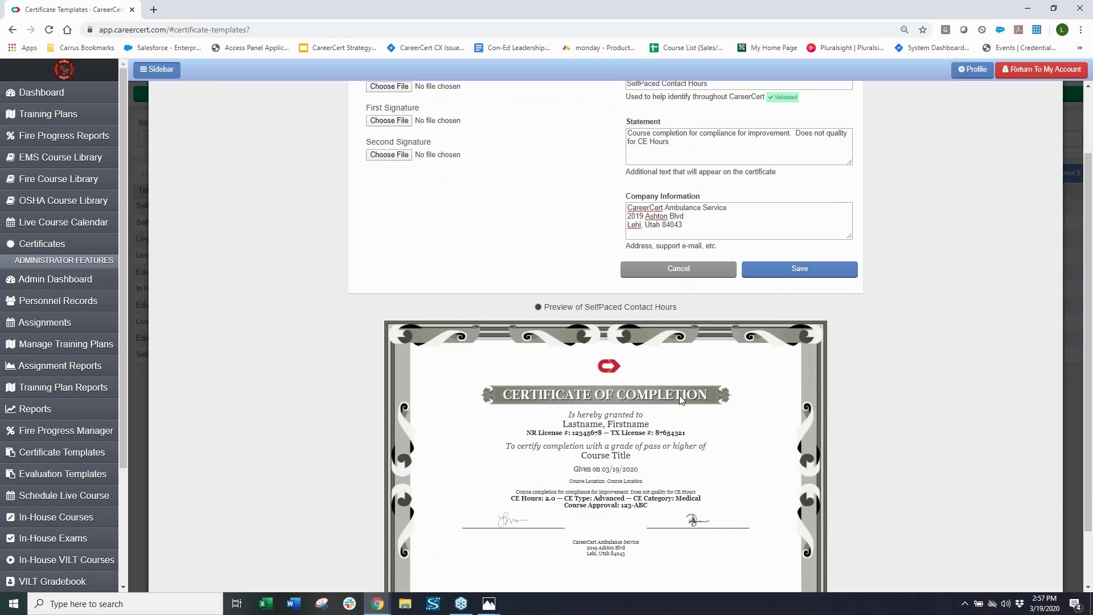
scroll(669, 393, down, 1)
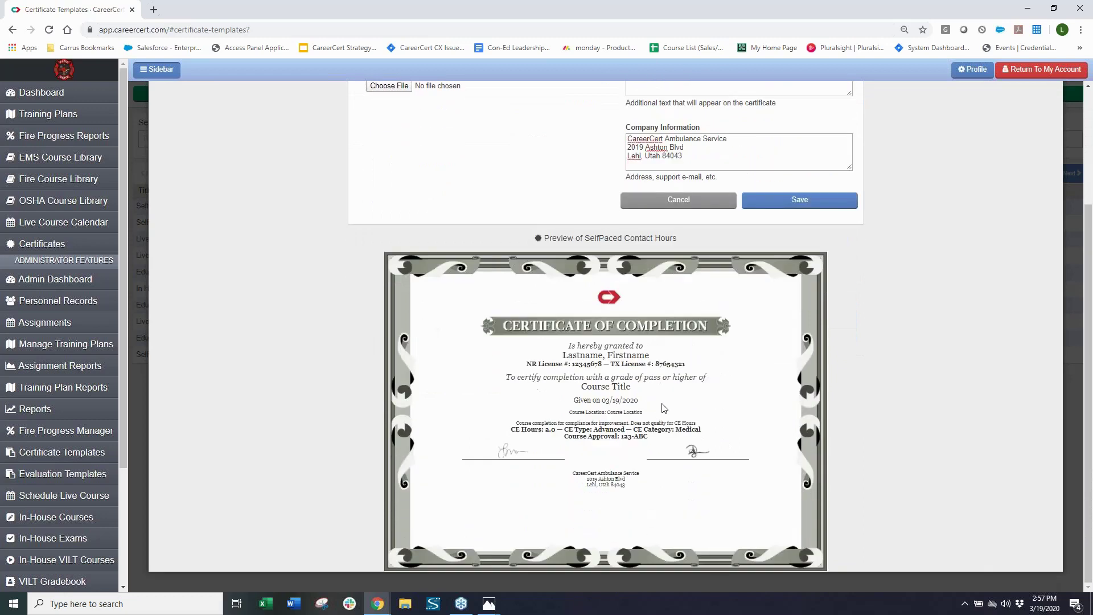
drag(562, 364, 685, 365)
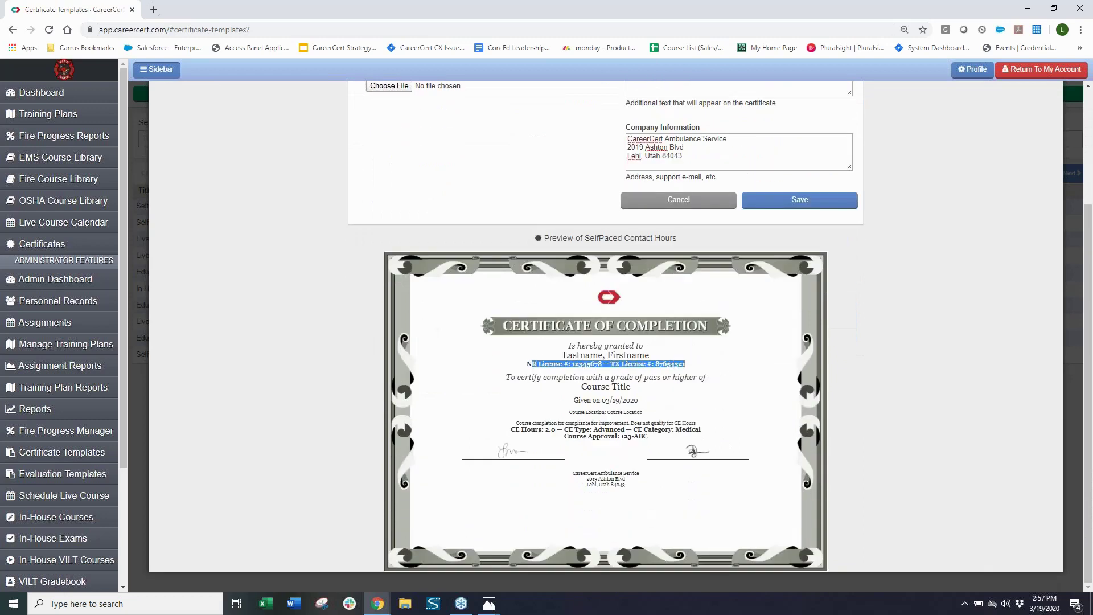
mouse_move(515, 429)
mouse_down()
mouse_move(657, 447)
mouse_move(778, 441)
mouse_up()
click(871, 424)
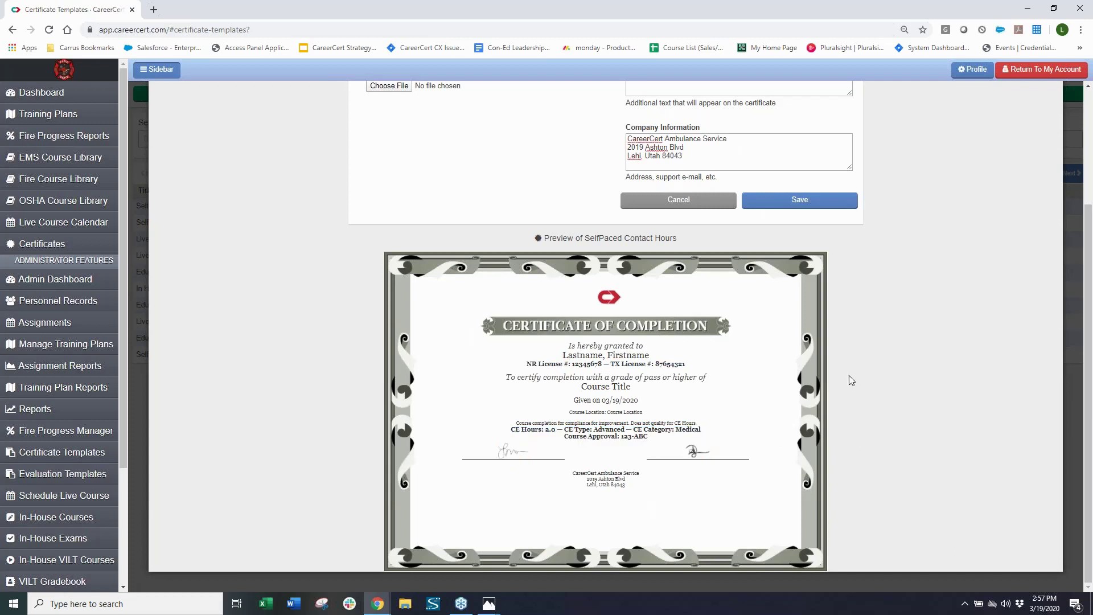
click(818, 212)
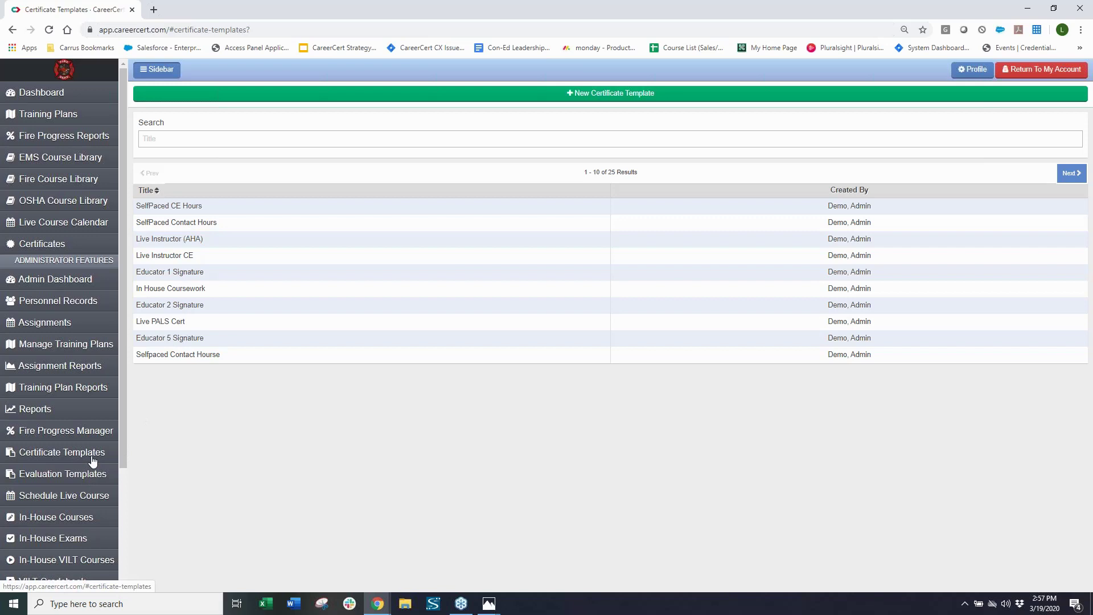
Step: Open the in-house courses list and view the setup steps of a new in-house course before returning to the list
click(94, 517)
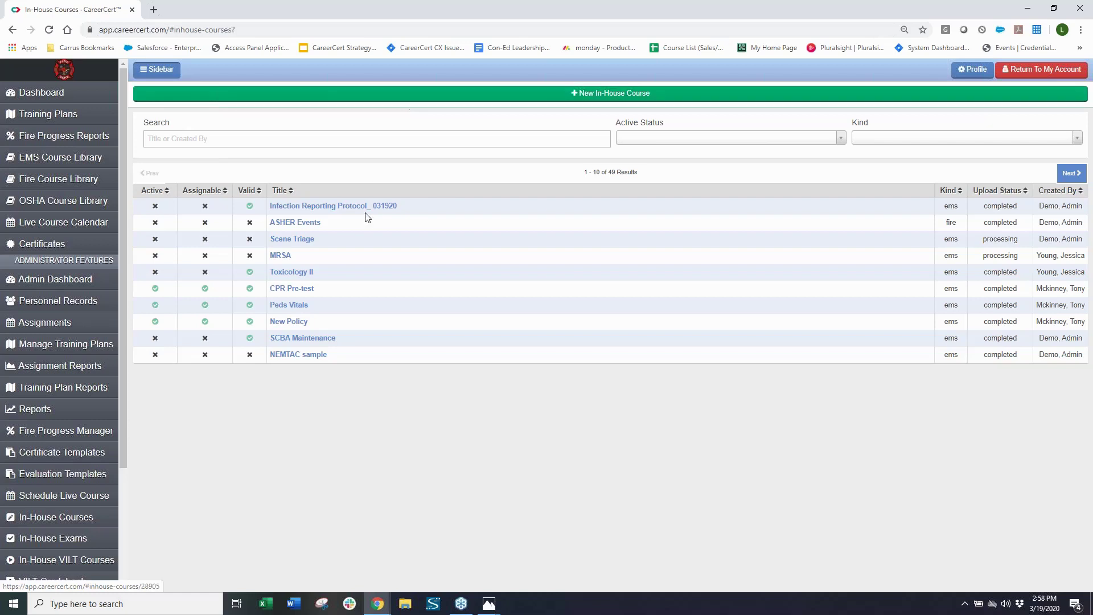
click(427, 97)
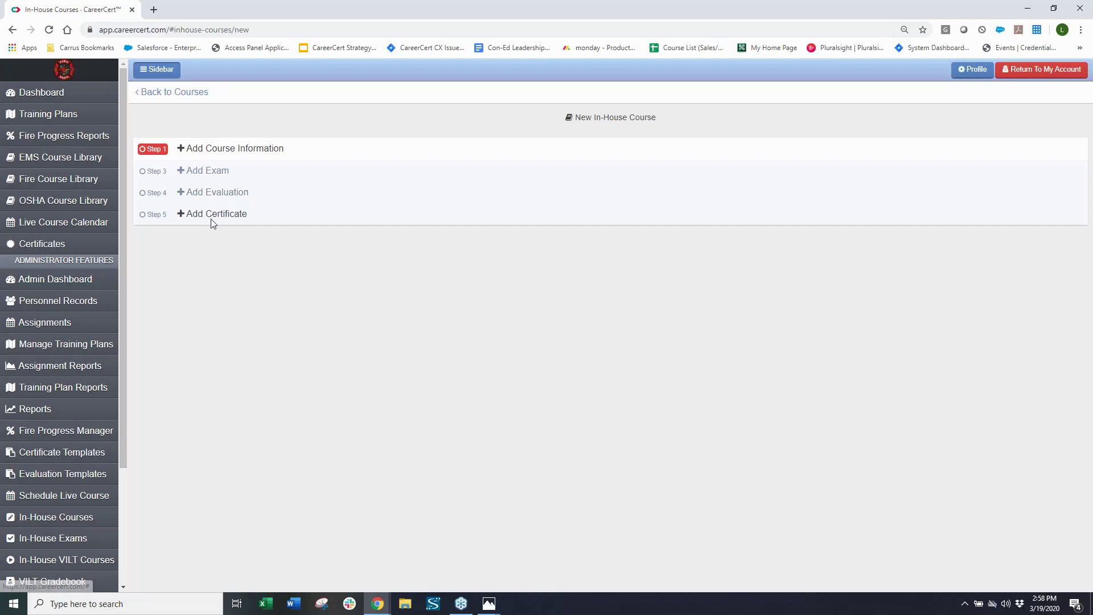
click(184, 93)
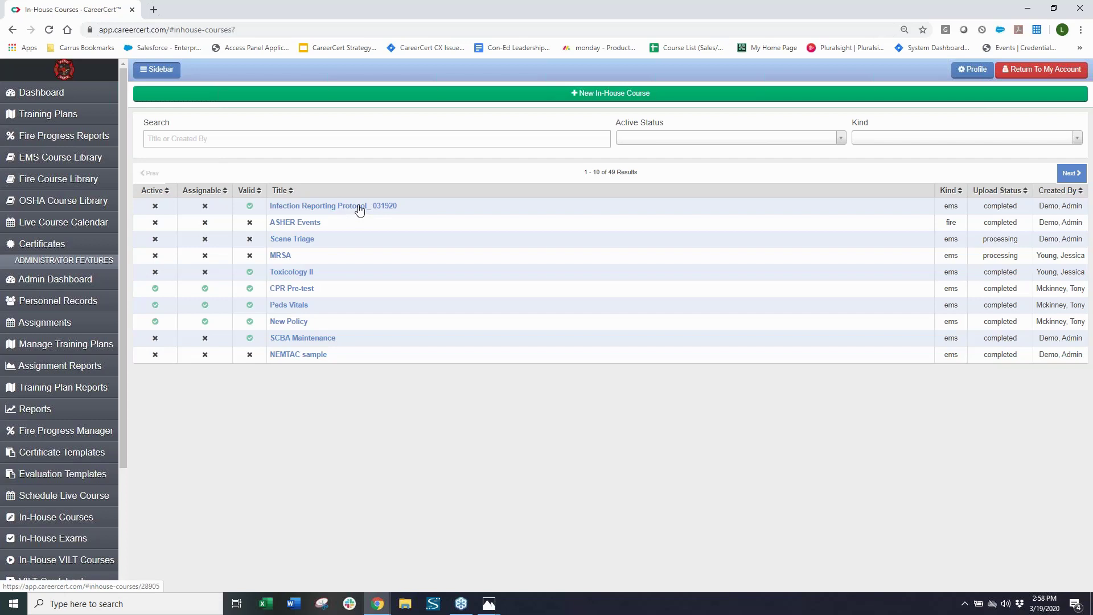
Step: Open the course information of the Infection Reporting Protocol_ 031920 course and examine its location field
click(359, 208)
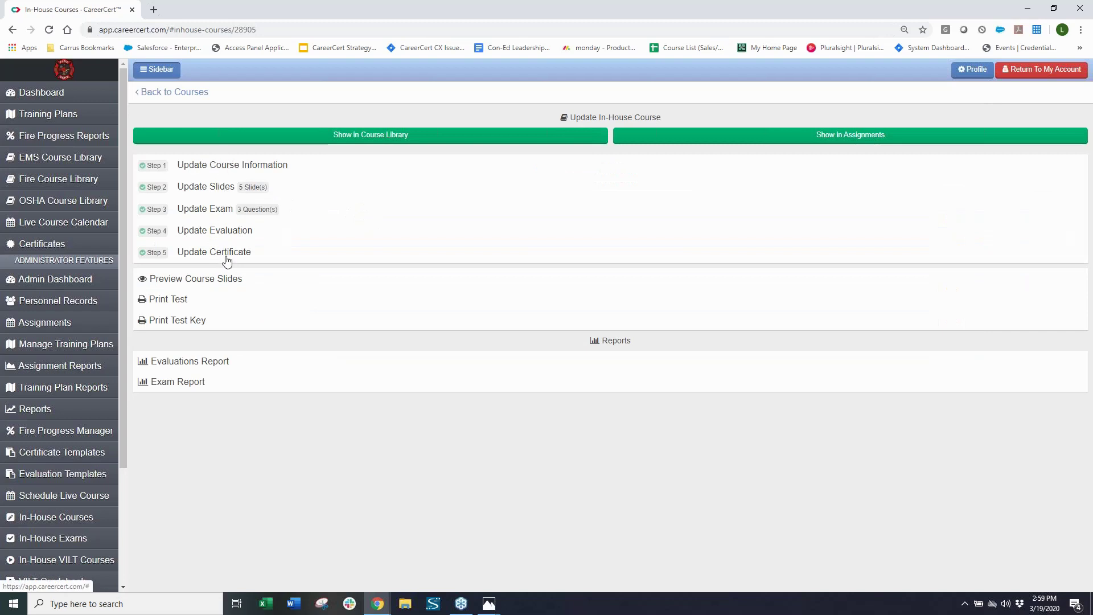
click(228, 165)
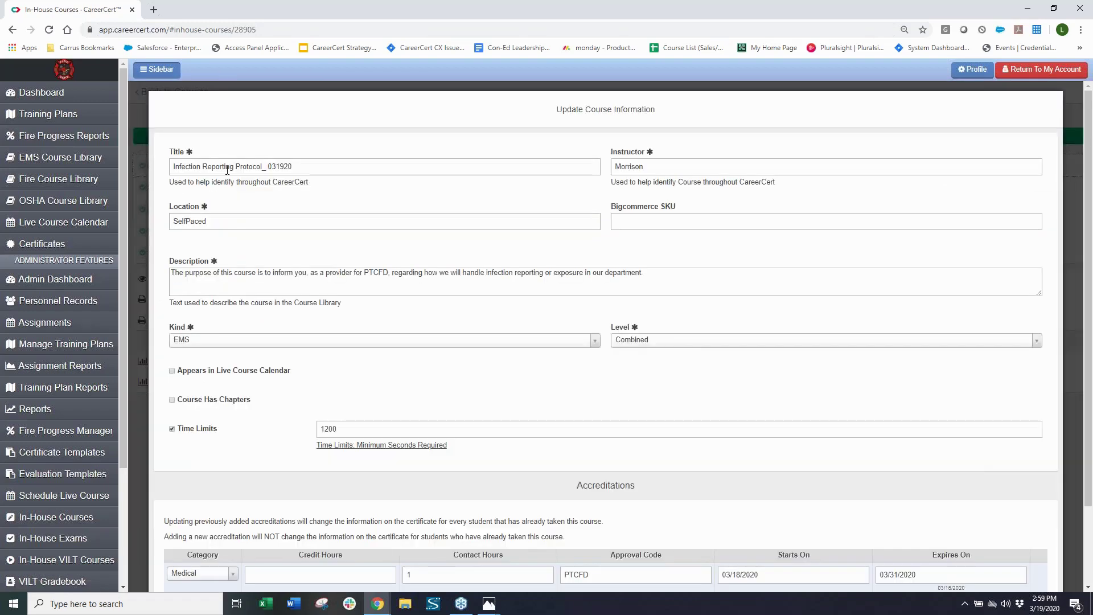
click(183, 222)
double_click(192, 223)
click(219, 225)
click(532, 153)
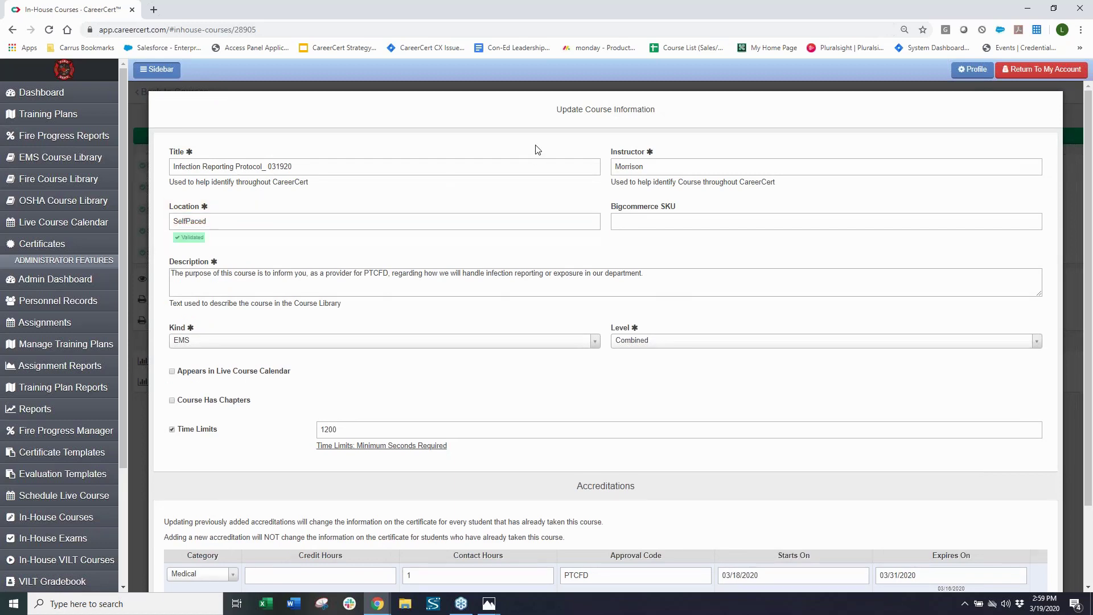
Step: Review the course's description text in the course information form
scroll(539, 148, down, 1)
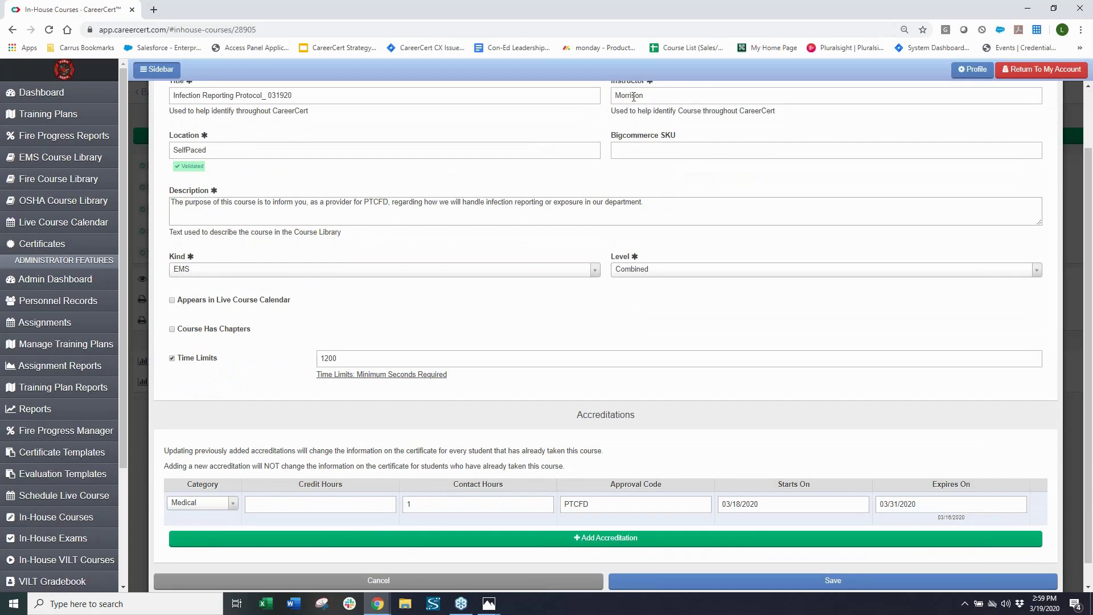
triple_click(370, 202)
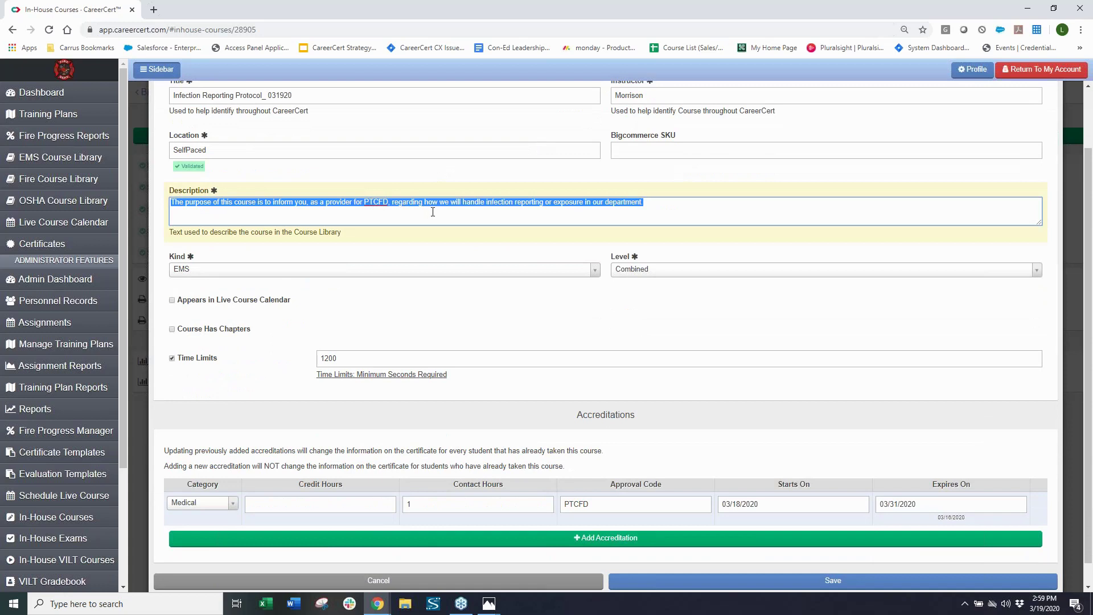
click(453, 179)
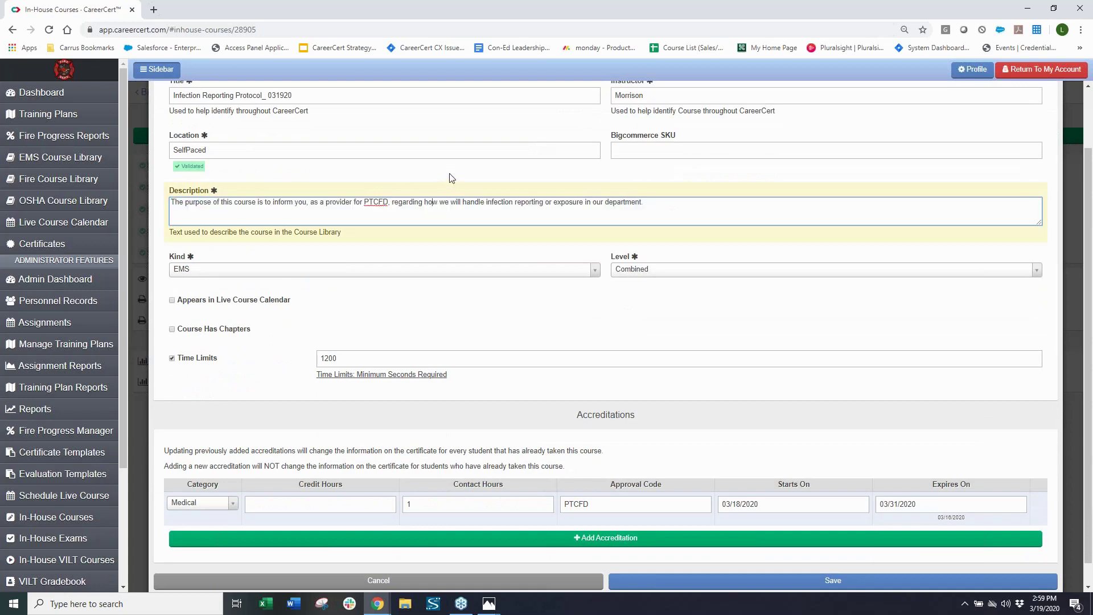
click(453, 203)
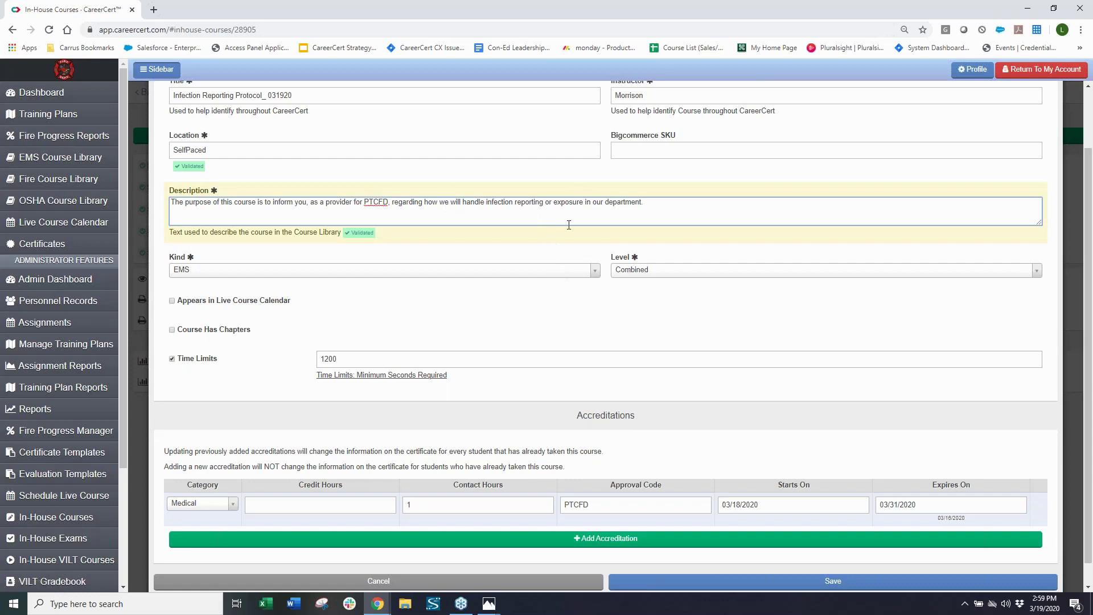
Step: Check the Kind and Level options, keep EMS and Combined selected, and save the course information
scroll(569, 225, down, 1)
click(277, 251)
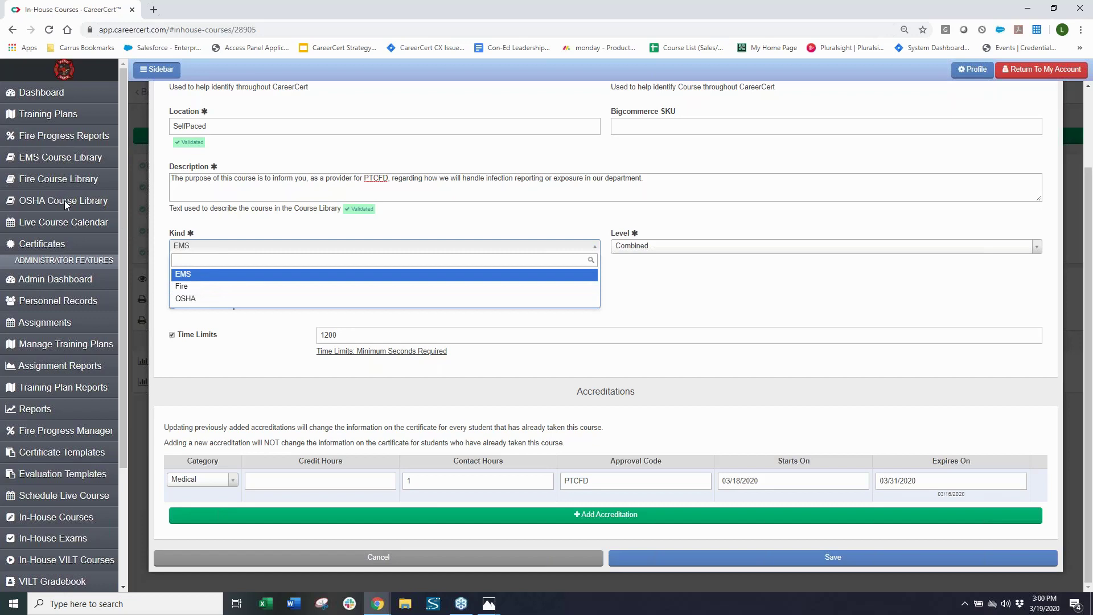
click(656, 294)
click(658, 251)
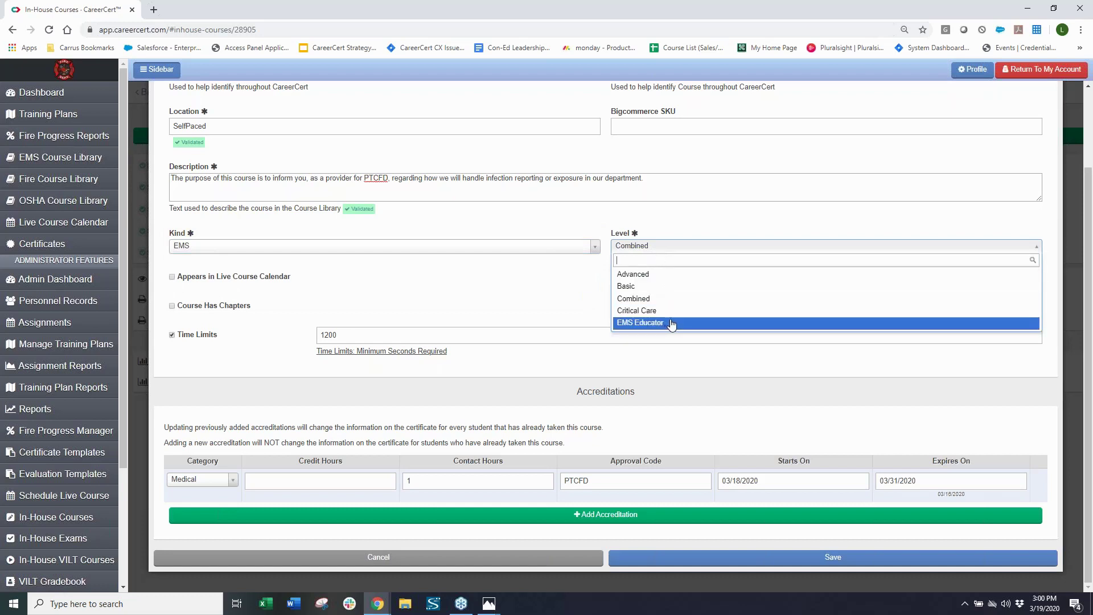
click(654, 301)
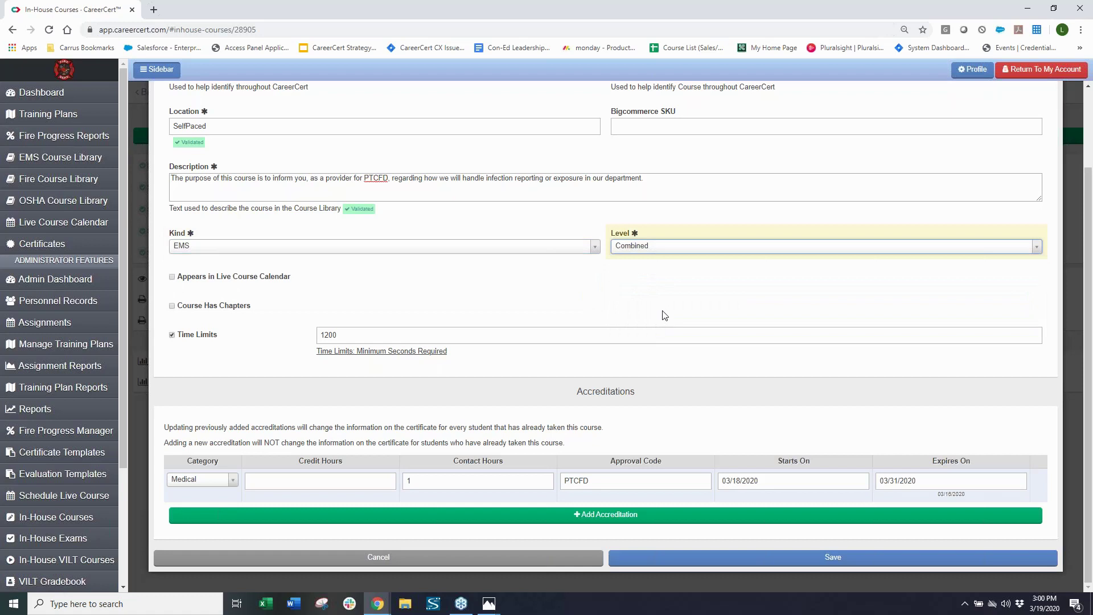
click(658, 312)
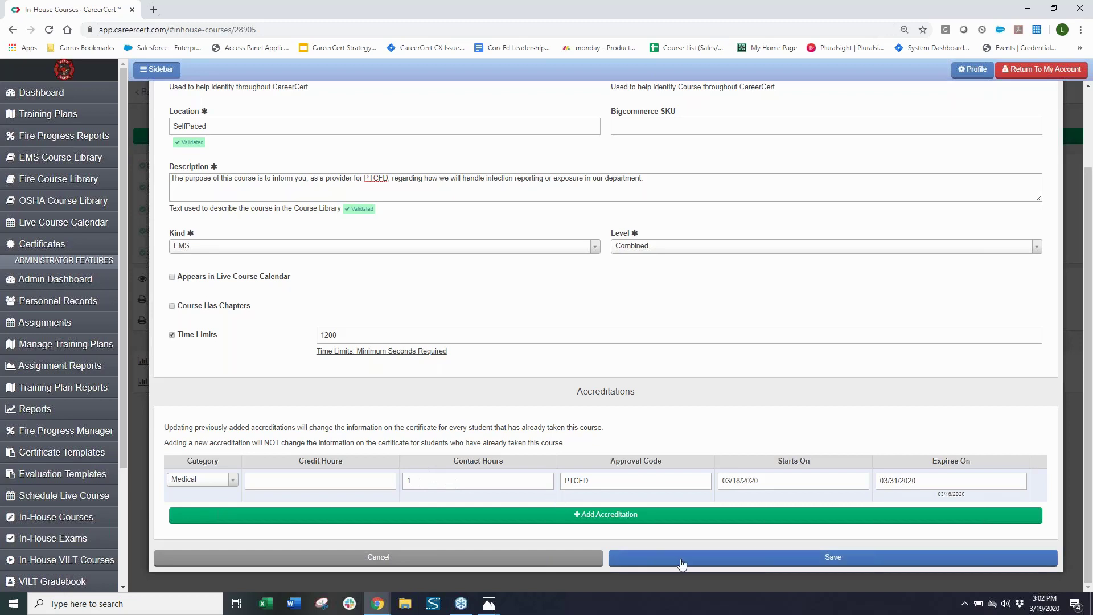
click(632, 558)
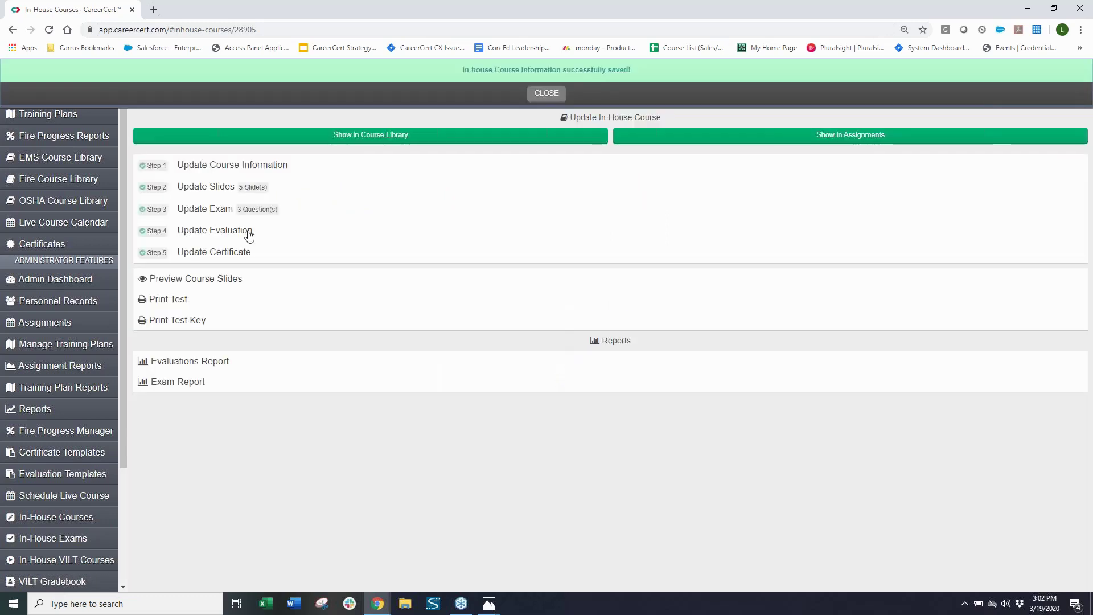
Step: Open the course's slides and look through the full list of existing slides
click(224, 188)
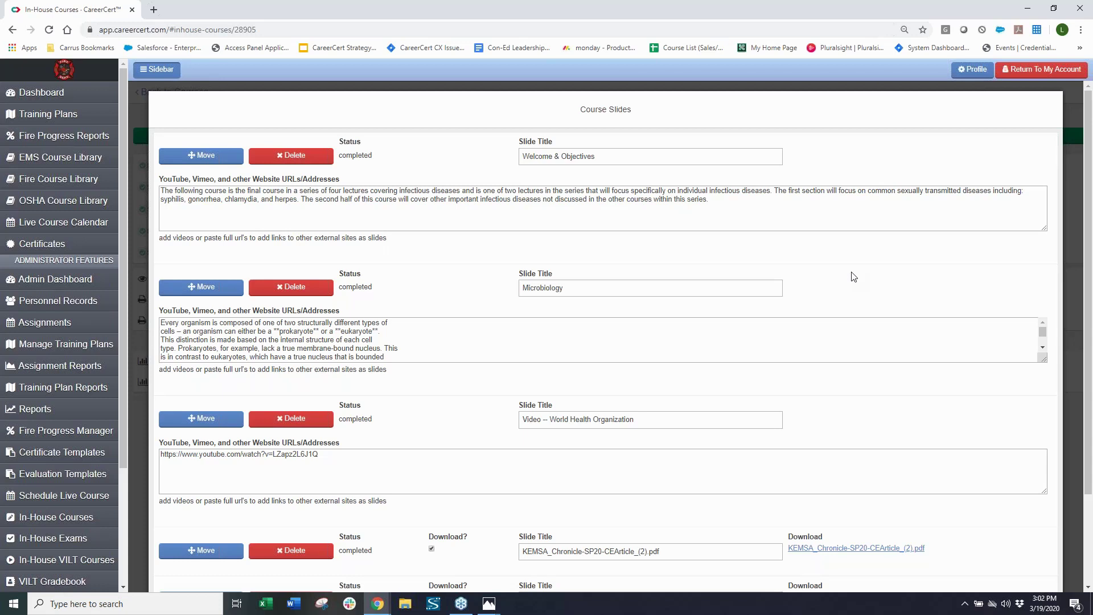
scroll(879, 313, down, 5)
scroll(656, 446, down, 3)
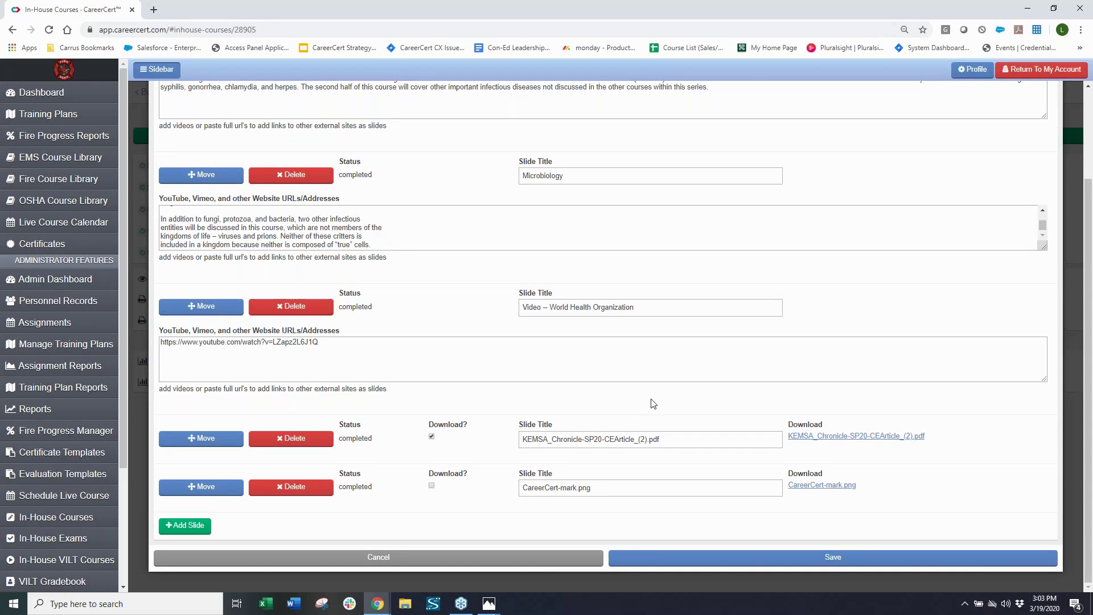
scroll(653, 403, up, 3)
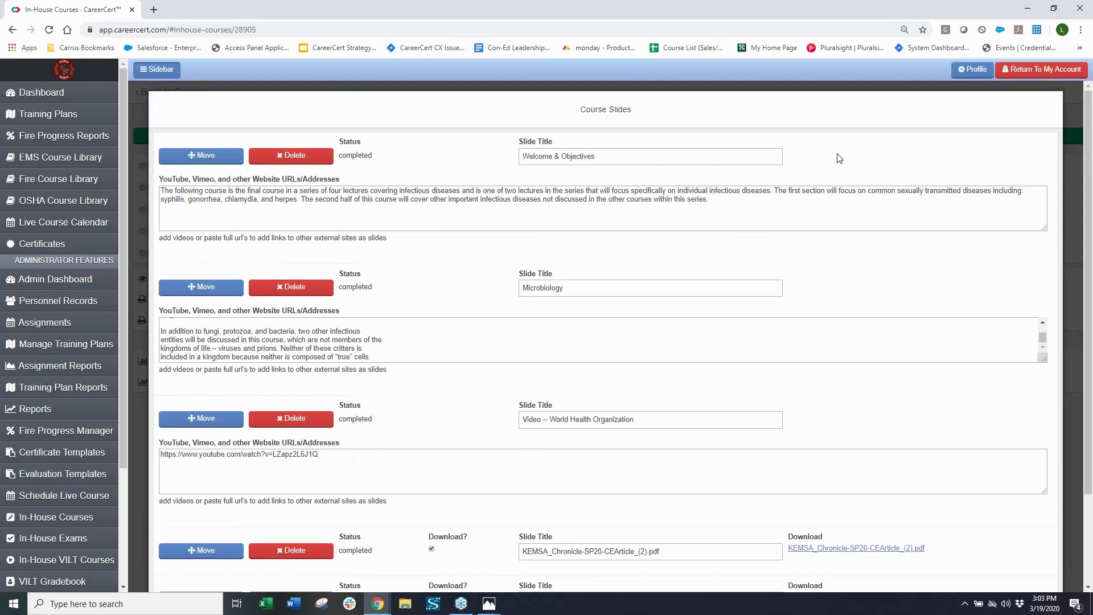
Step: Examine the YouTube link in the World Health Organization video slide and the text content of the Welcome & Objectives slide
drag(177, 453, 292, 455)
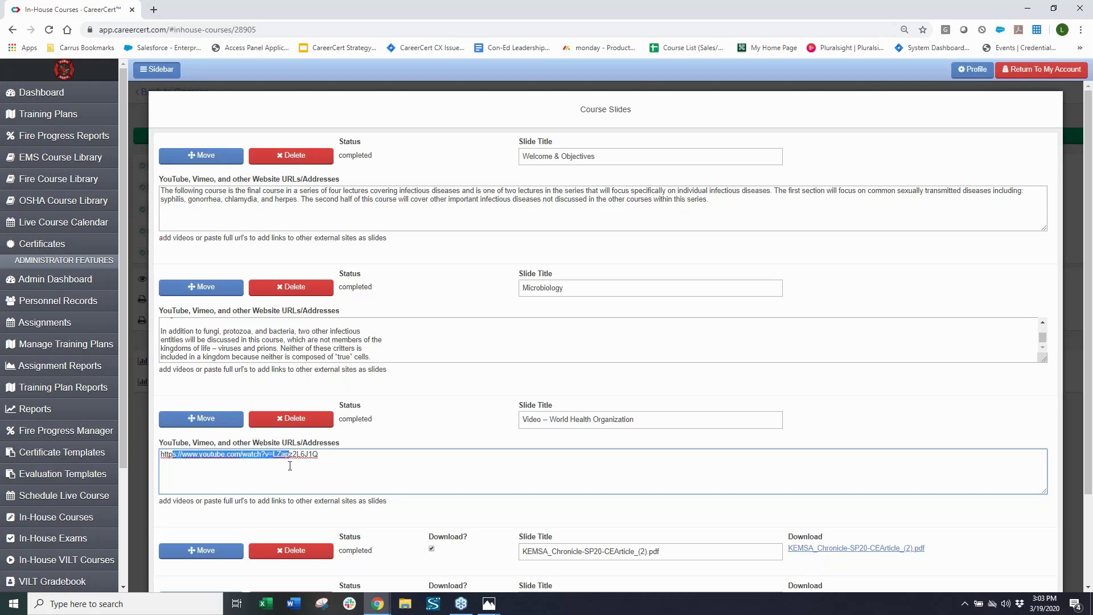
click(433, 426)
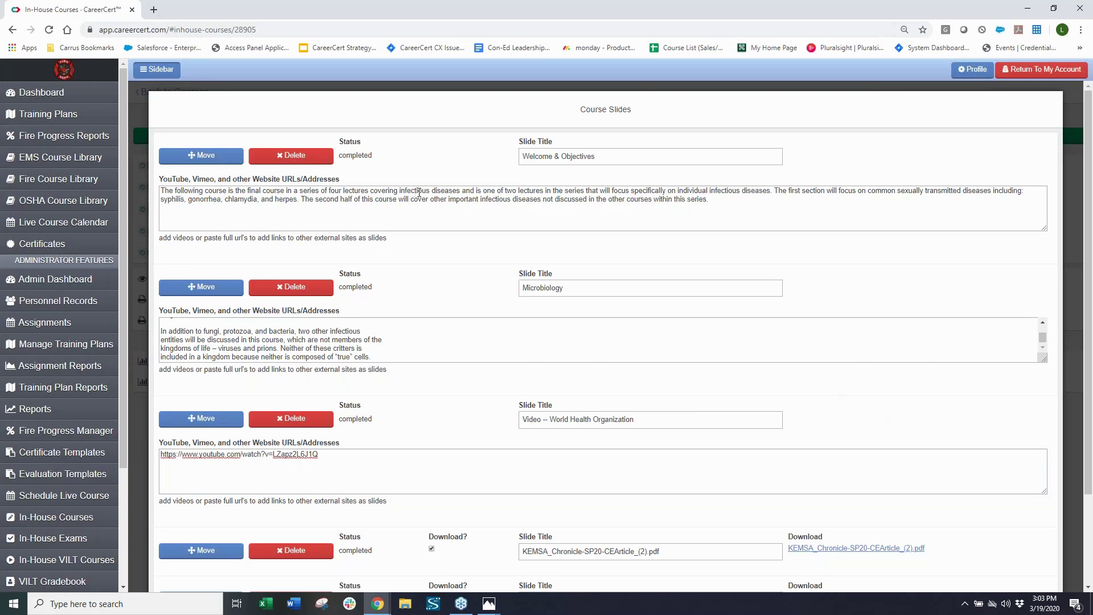
drag(412, 192, 478, 208)
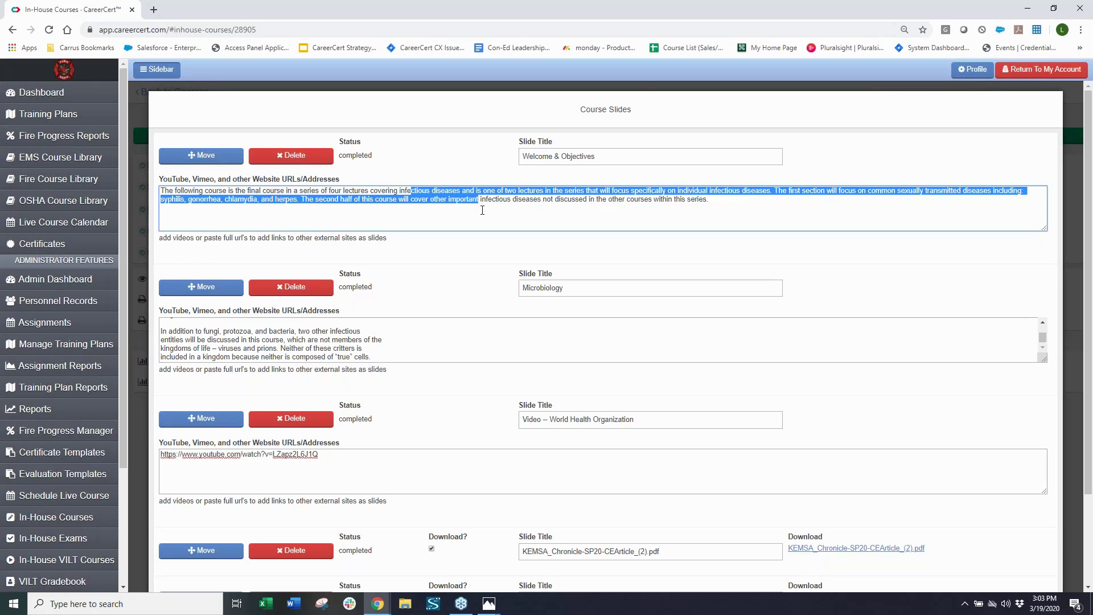
click(471, 257)
scroll(471, 269, down, 3)
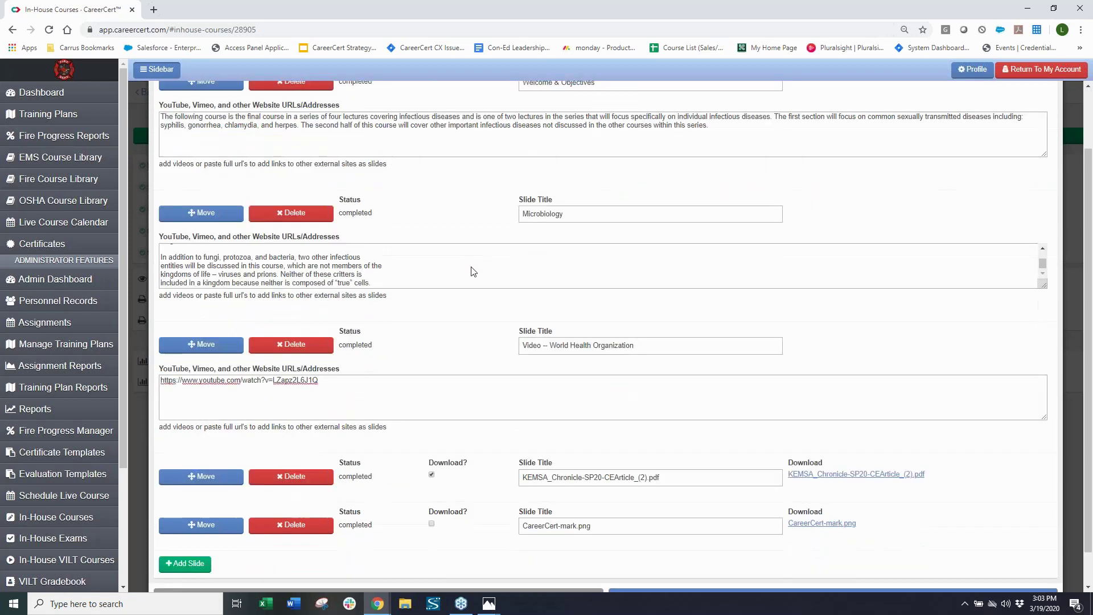
scroll(331, 232, up, 3)
click(365, 346)
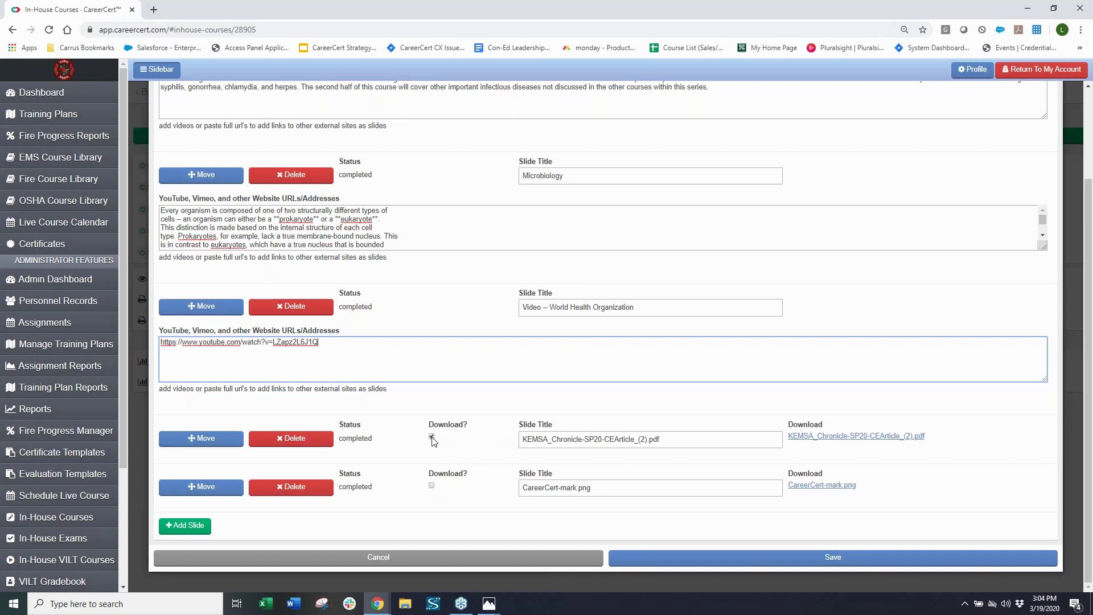
Step: Toggle the download option of the KEMSA_Chronicle-SP20-CEArticle_(2).pdf slide off and on, and try moving the CareerCert-mark.png slide
scroll(434, 168, up, 2)
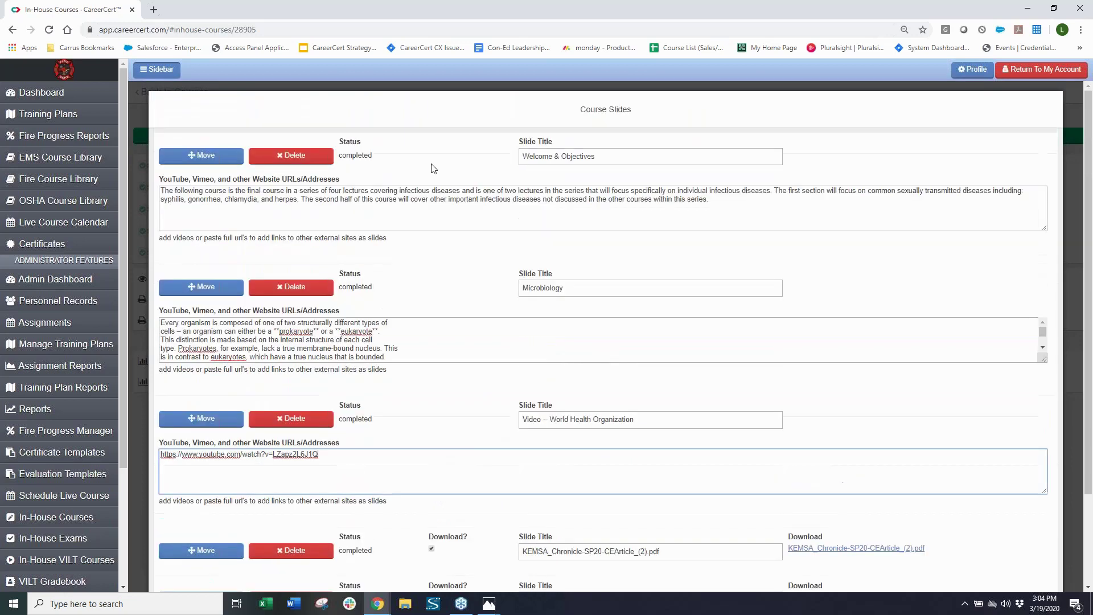
scroll(434, 527, down, 2)
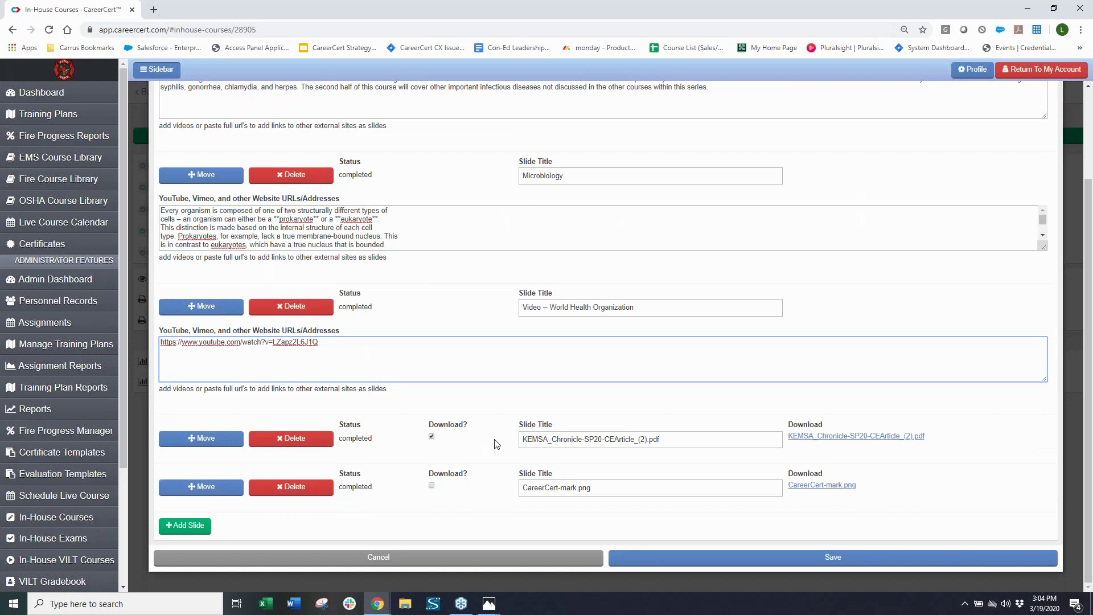
click(432, 437)
click(431, 437)
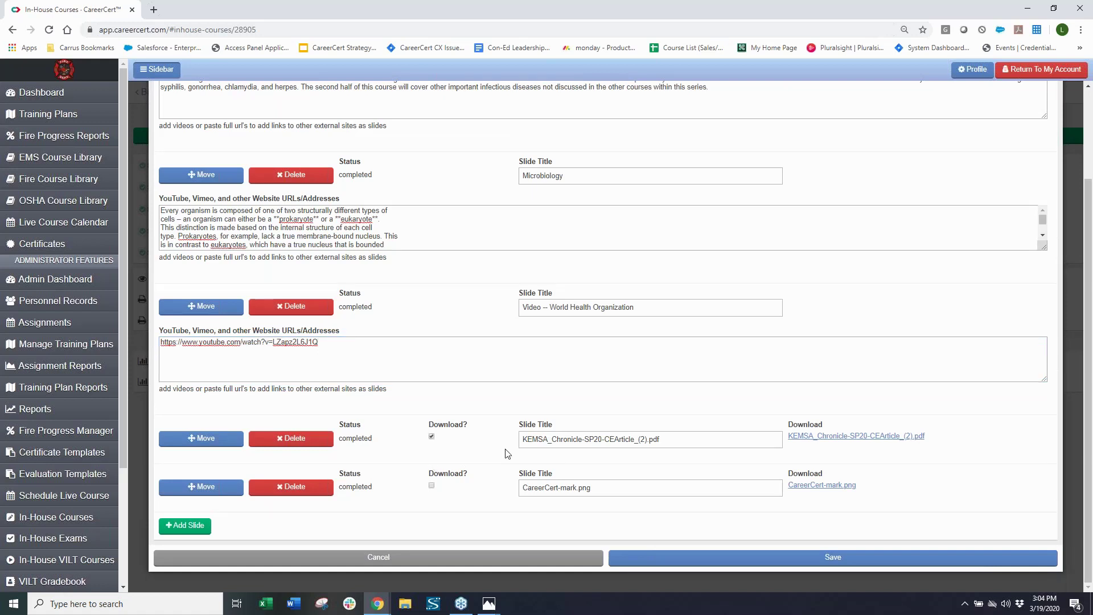
click(431, 437)
click(433, 436)
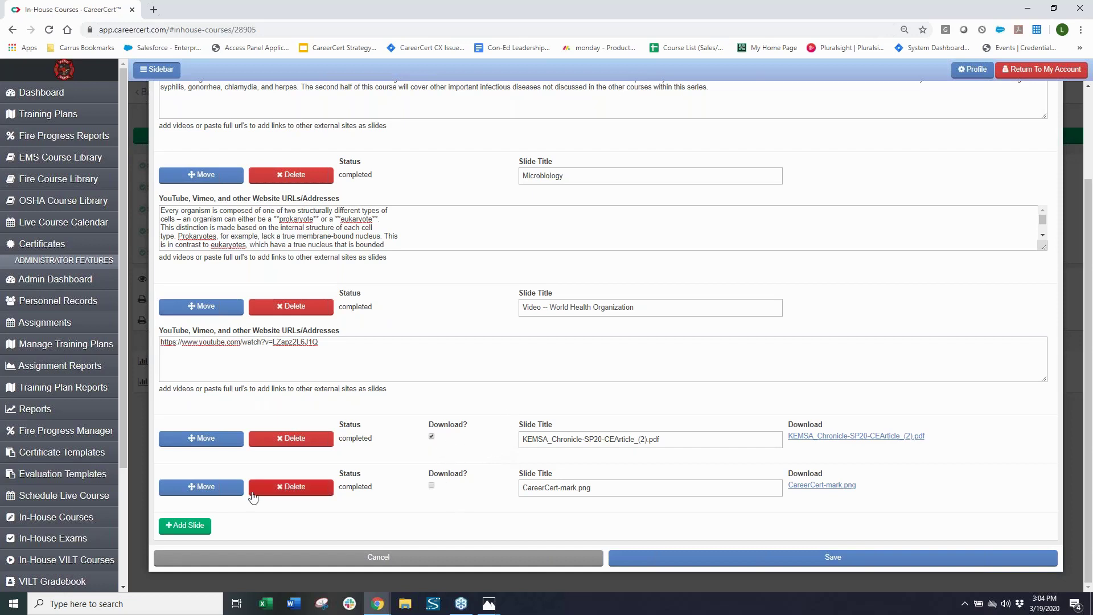
drag(228, 488, 271, 538)
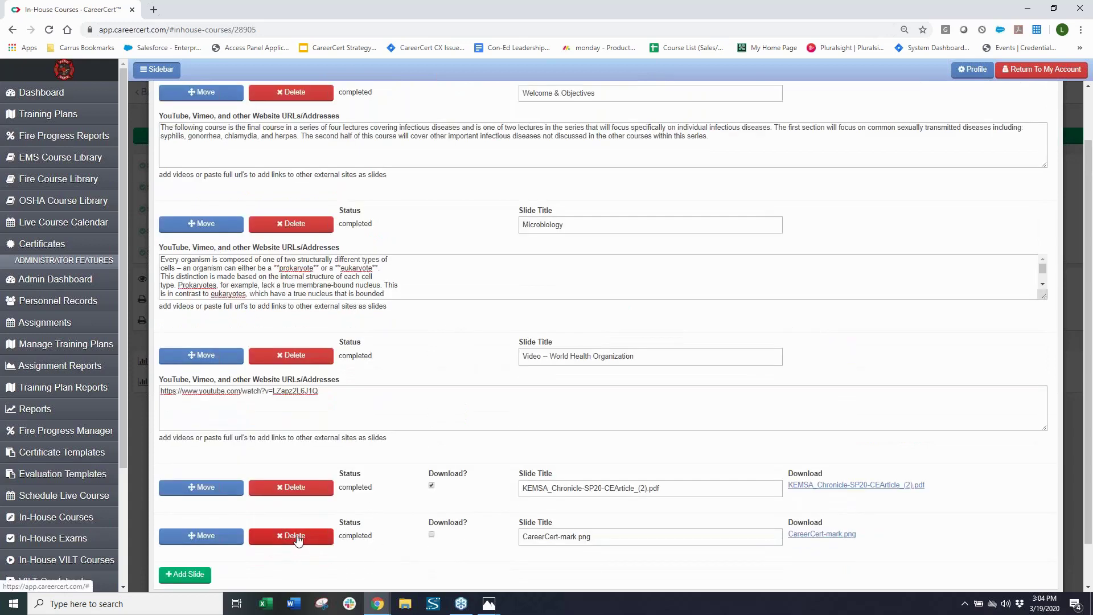
Step: Delete the KEMSA_Chronicle-SP20-CEArticle_(2).pdf and CareerCert-mark.png slides from the course
click(303, 491)
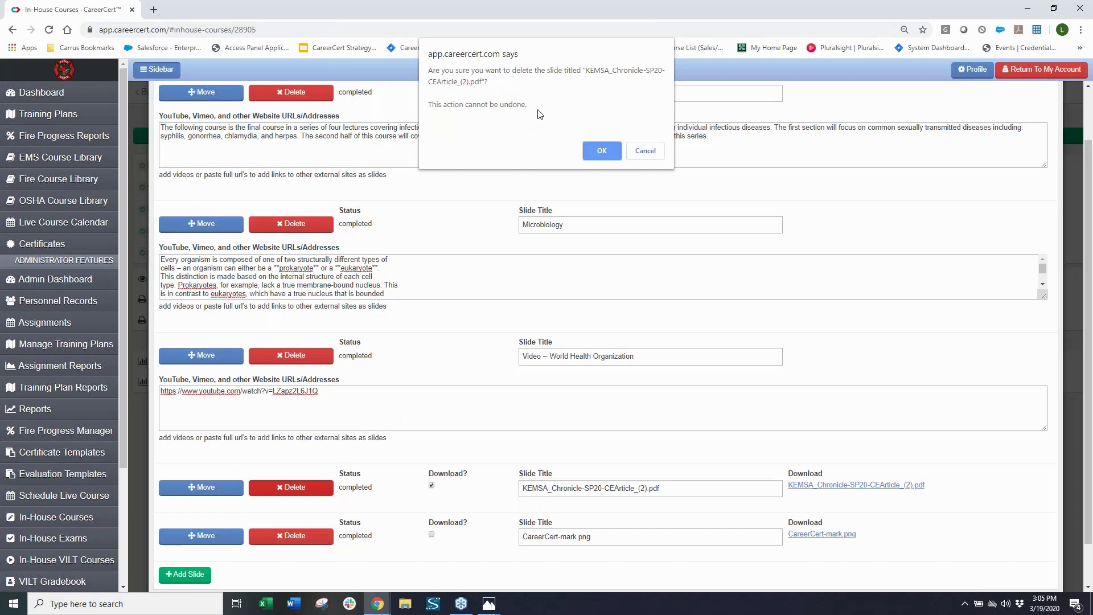
click(602, 151)
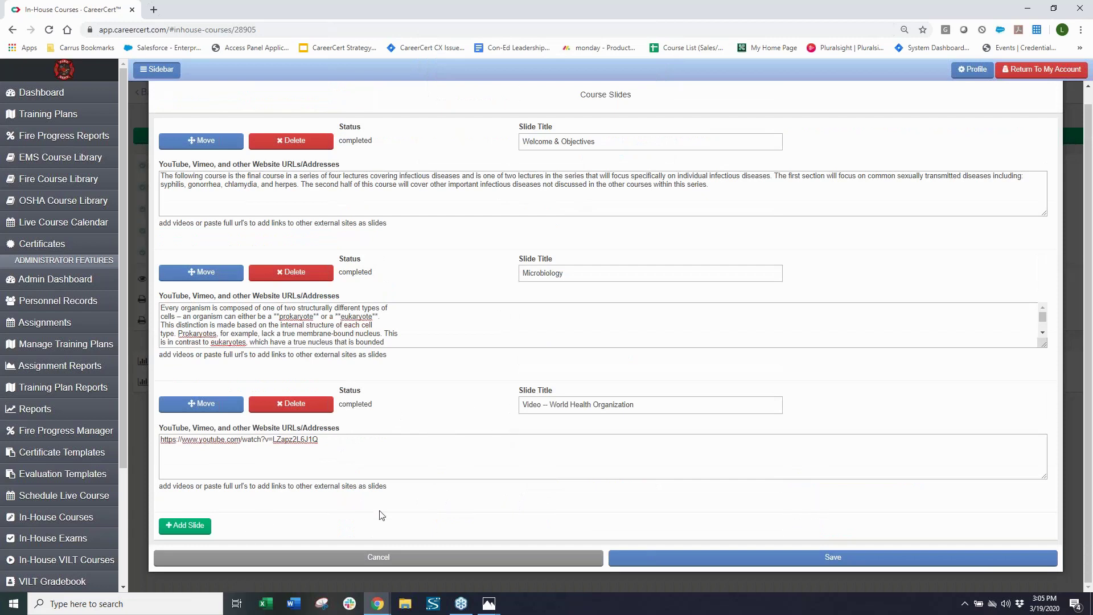
Step: Add a slide from the KEMSA_Chronicle-SP20-CEArticle_(2).pdf file, make it downloadable, and save the course slides
click(185, 525)
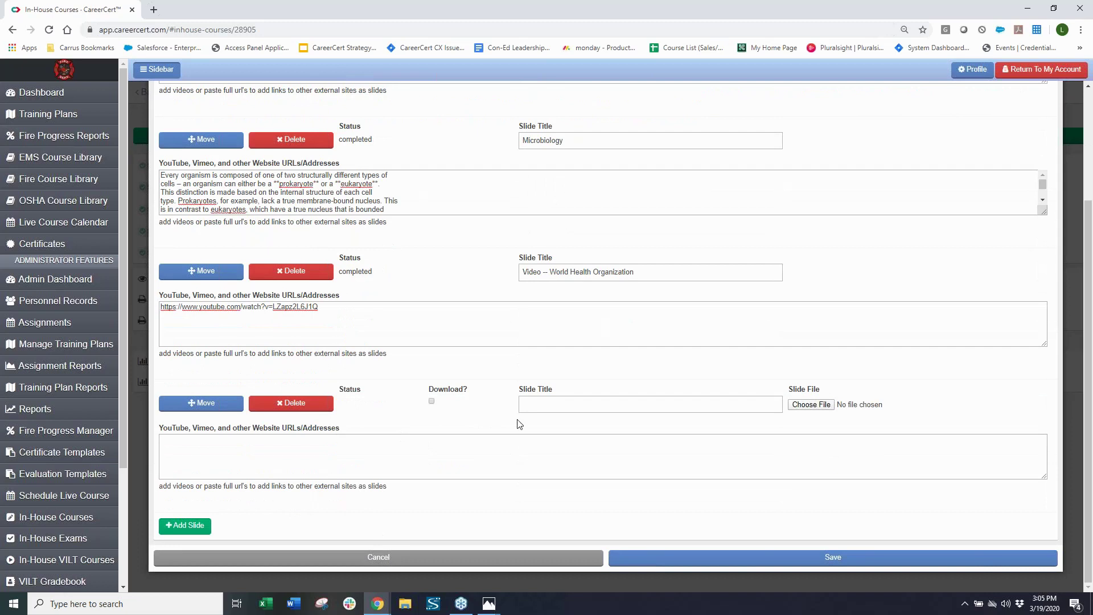
click(805, 405)
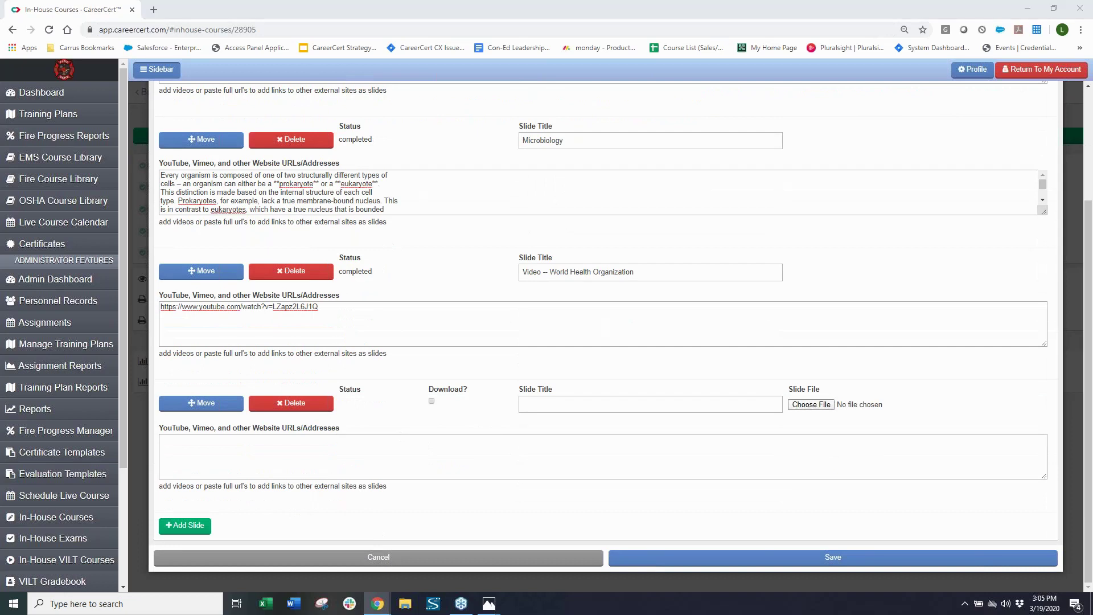
double_click(196, 107)
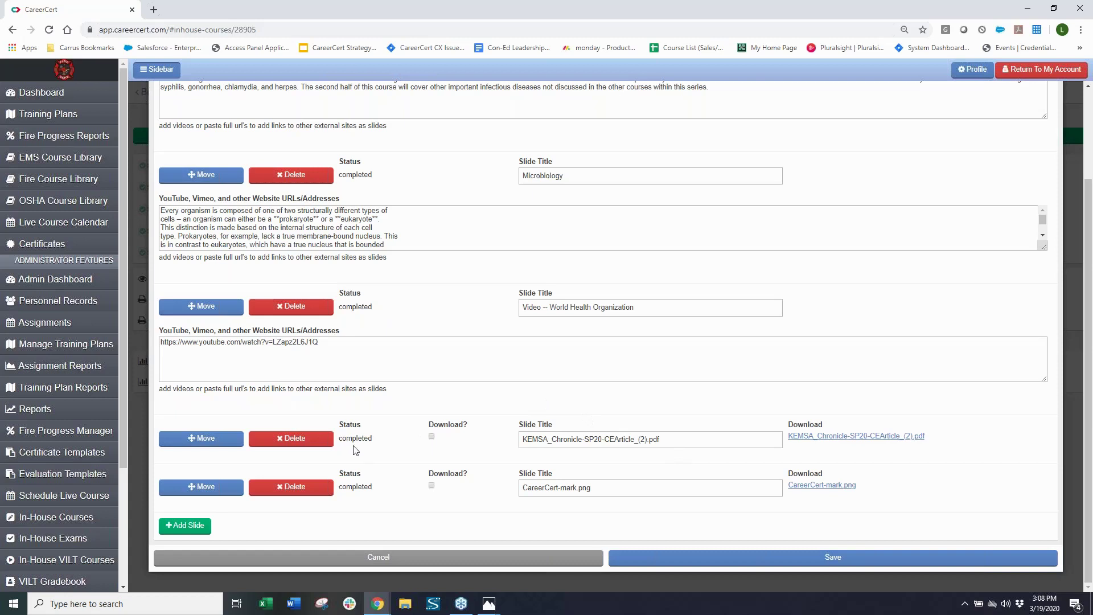
click(431, 437)
click(855, 557)
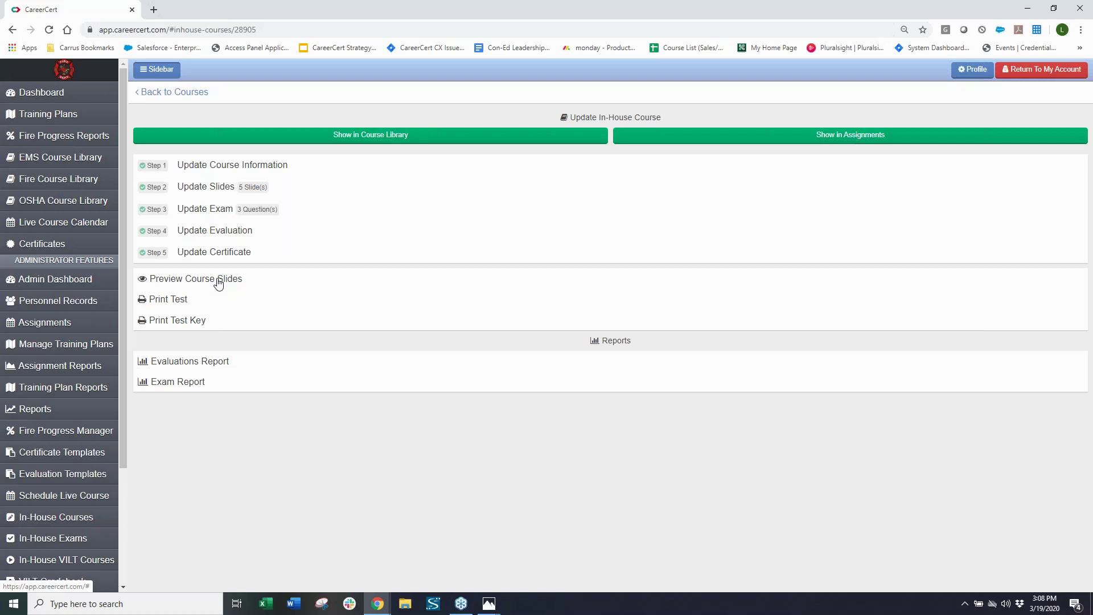
Step: Preview the course slides up to the World Health Organization video, and play the video with the sound muted
click(219, 283)
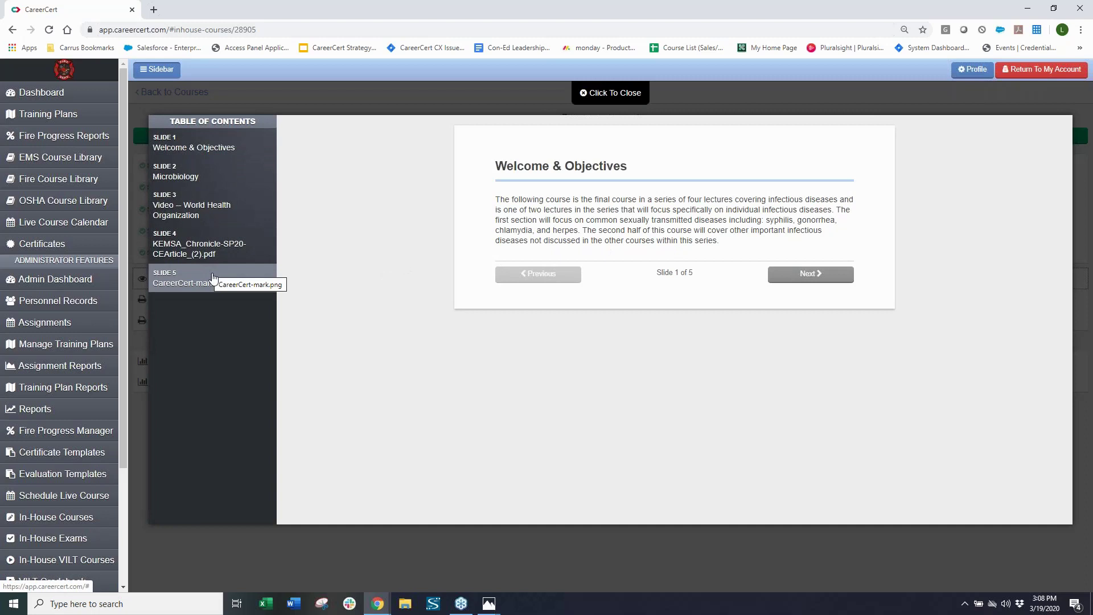
click(809, 274)
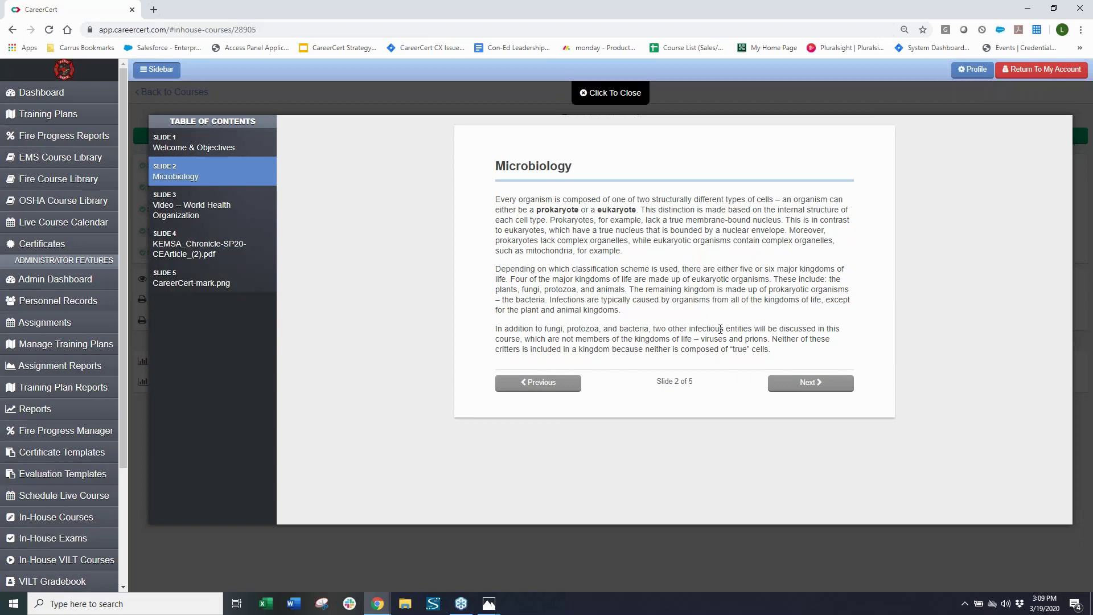
click(791, 383)
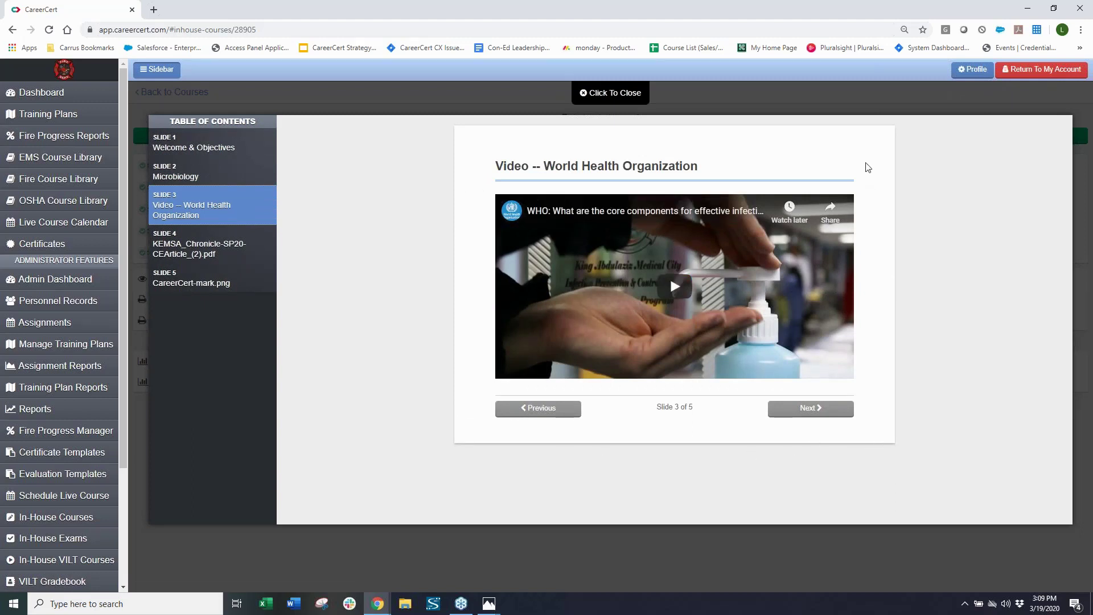
click(678, 288)
key(XF86AudioMute)
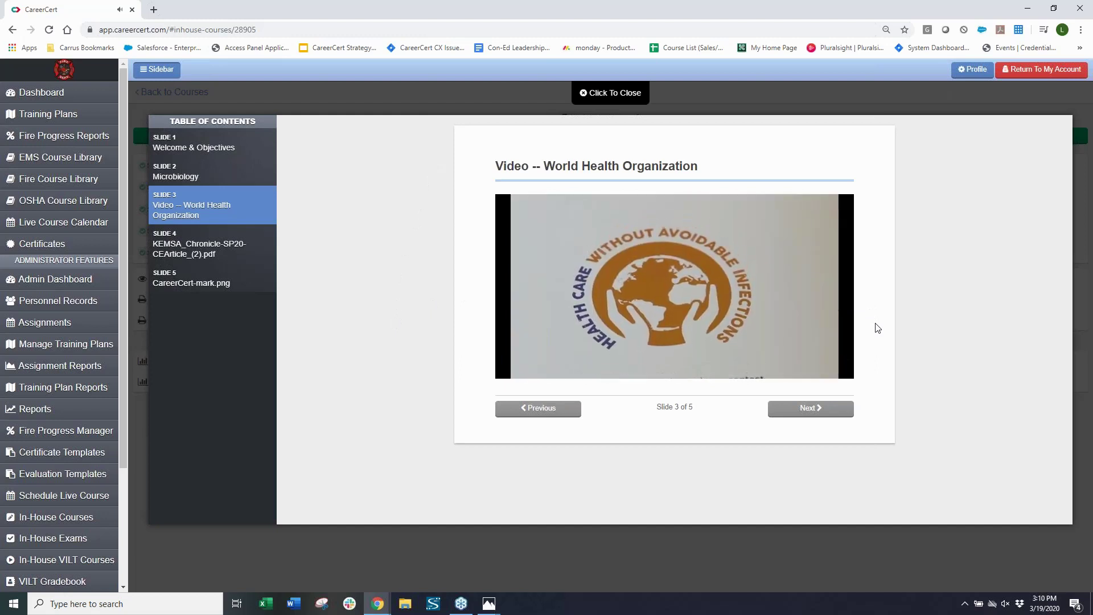
Step: Go to the KEMSA_Chronicle PDF slide in the preview and read through the first pages of its Infection Control article
click(826, 411)
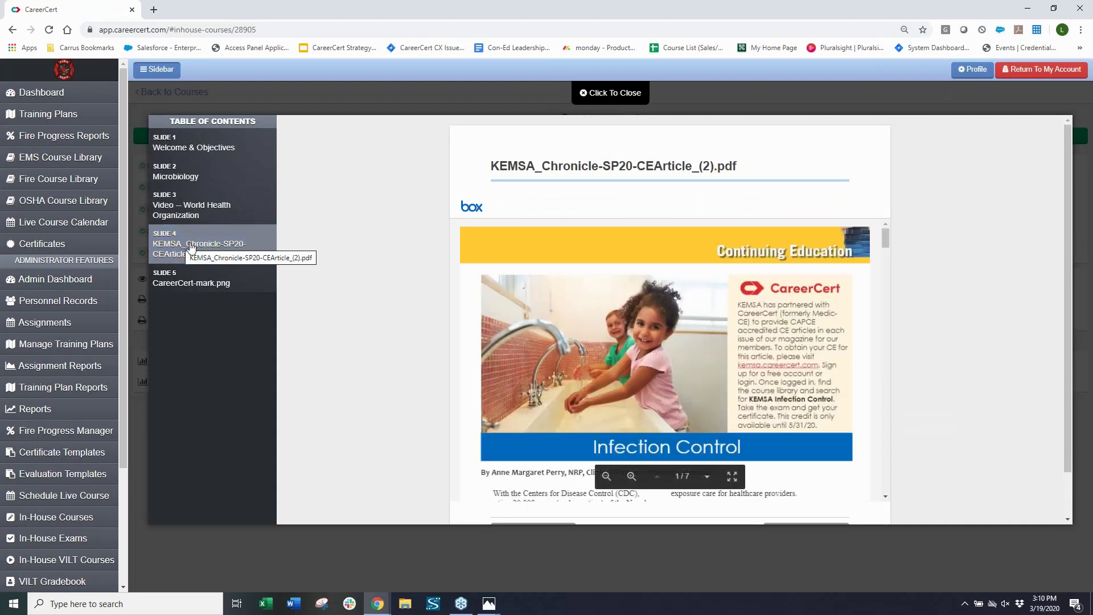
scroll(390, 271, down, 1)
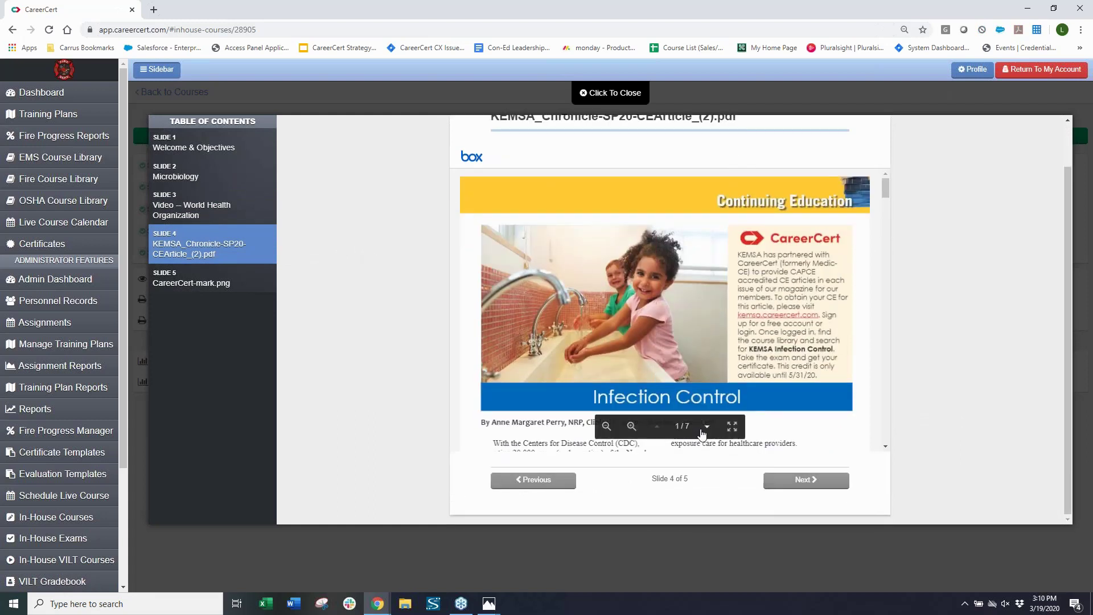
click(708, 427)
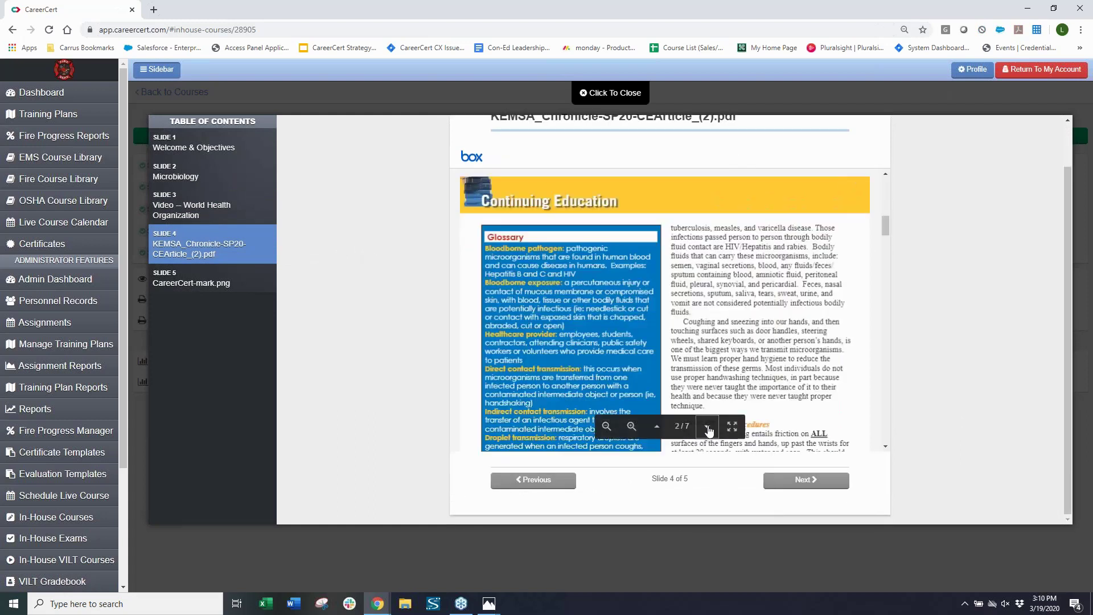
click(708, 427)
click(661, 425)
click(660, 424)
scroll(713, 288, down, 8)
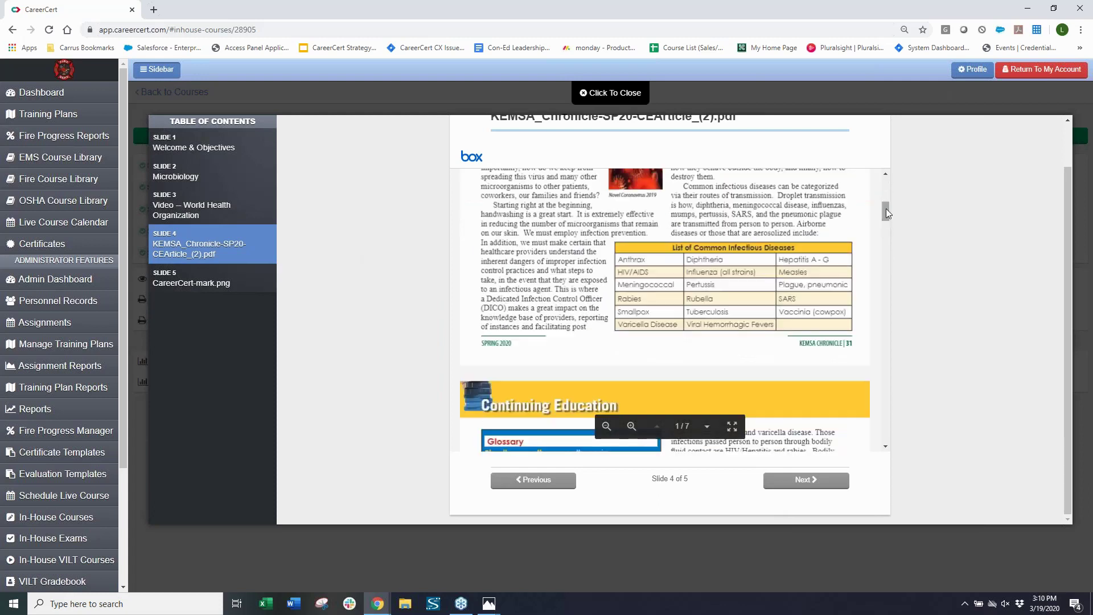
drag(889, 212, 902, 231)
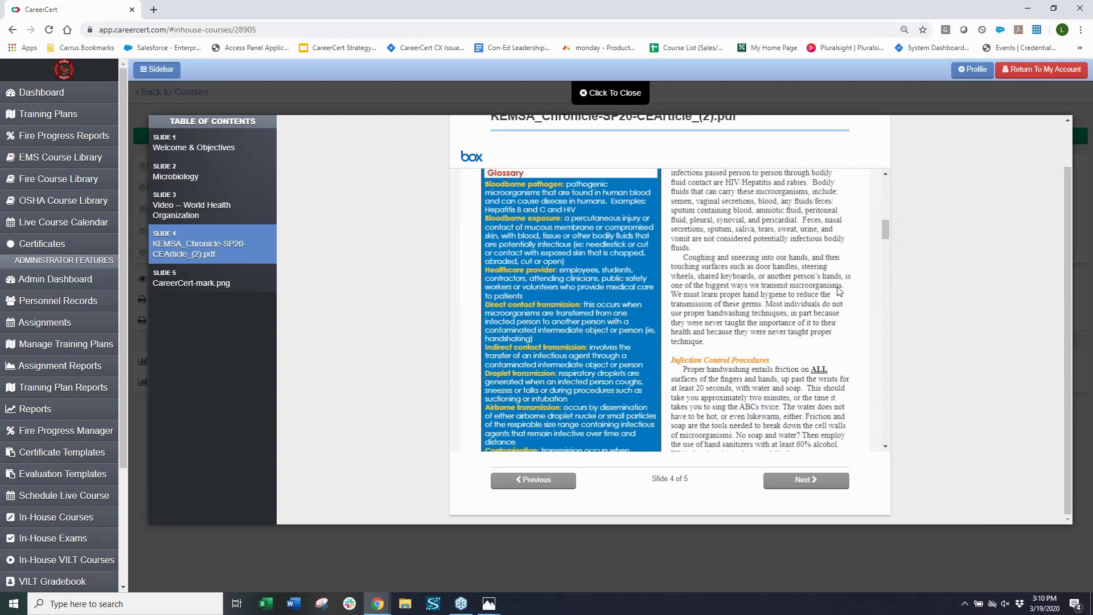
scroll(753, 303, down, 4)
scroll(754, 303, down, 4)
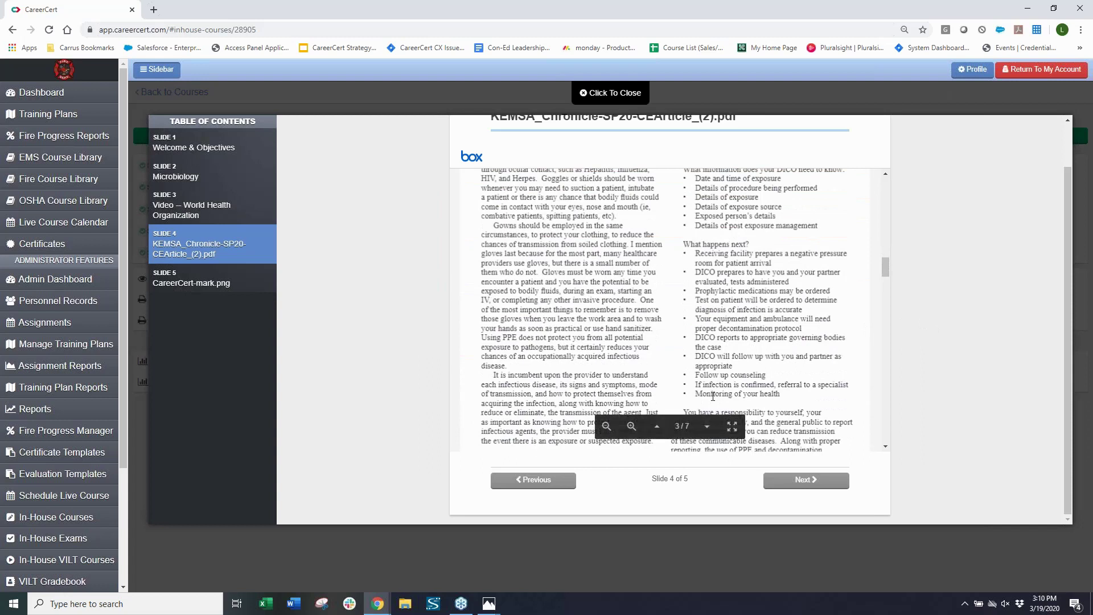
click(706, 427)
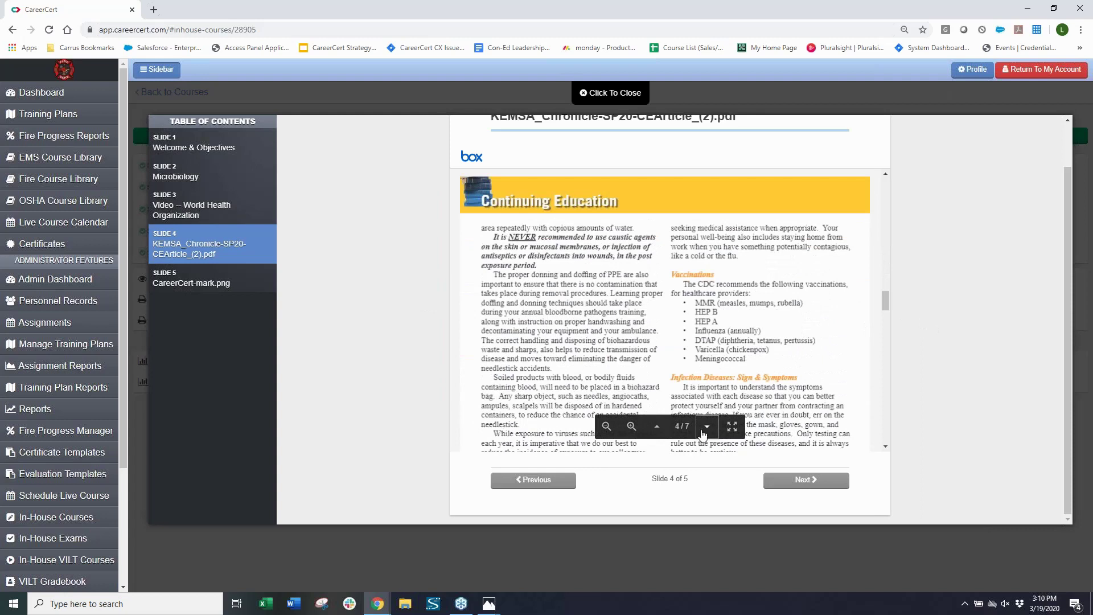
Step: Page through the rest of the KEMSA_Chronicle PDF, view the CareerCert-mark.png slide, and close the slide preview
click(707, 428)
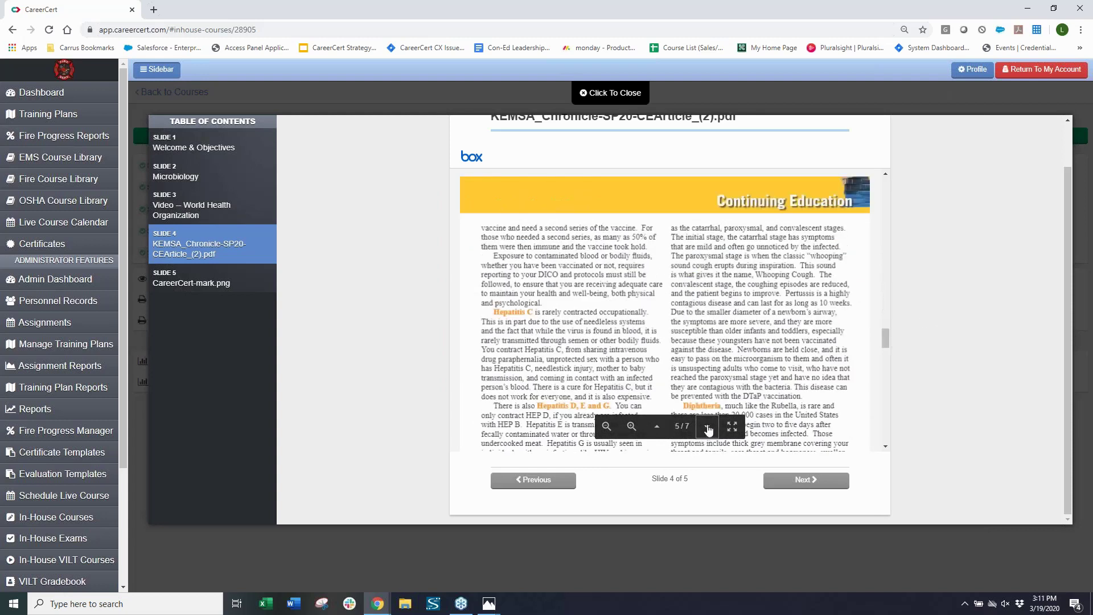
click(707, 428)
click(709, 428)
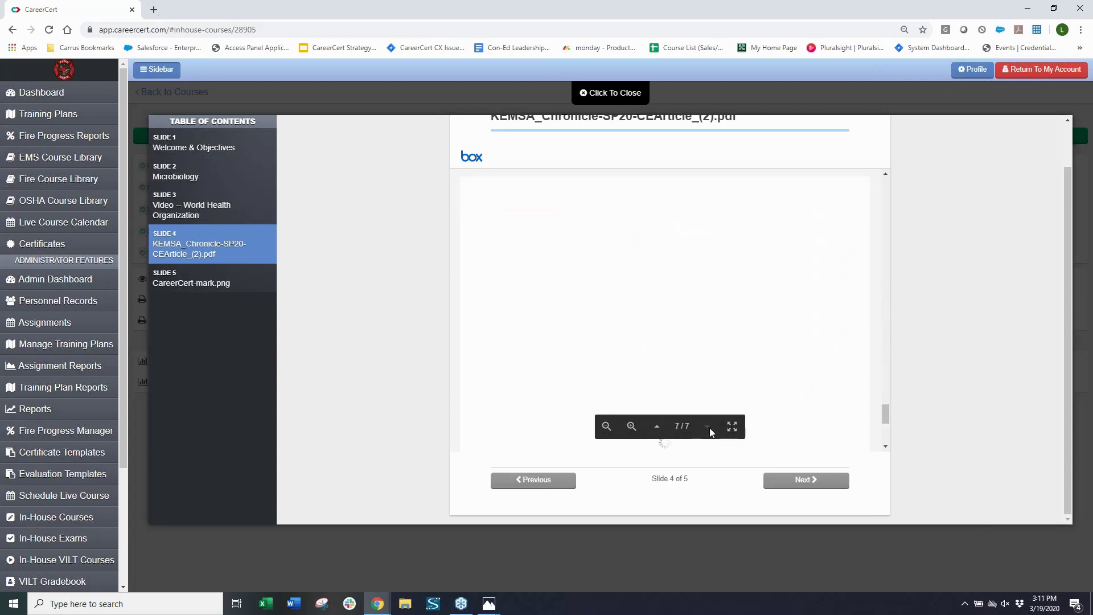
click(779, 481)
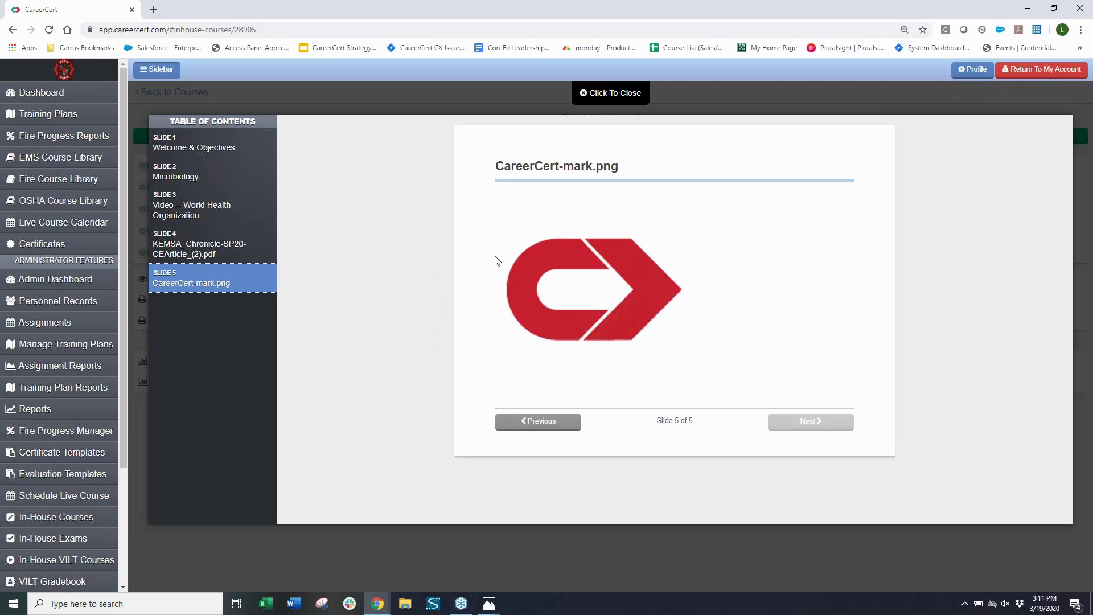
click(539, 425)
key(Escape)
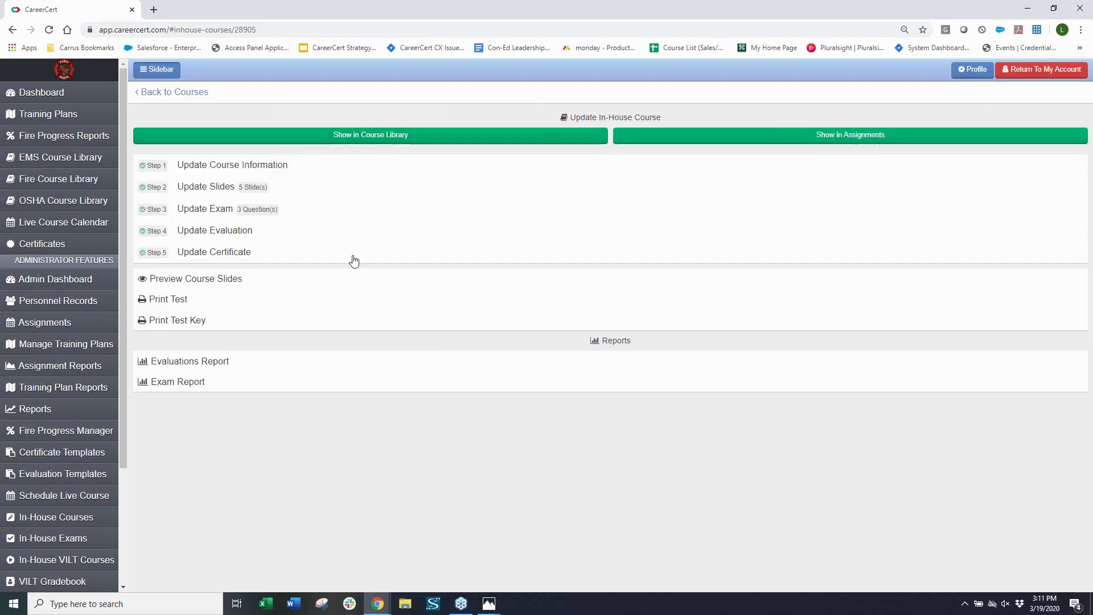
Step: Open the course exam and review its title, instructions, limits, and the options for randomizing questions and answers
click(197, 209)
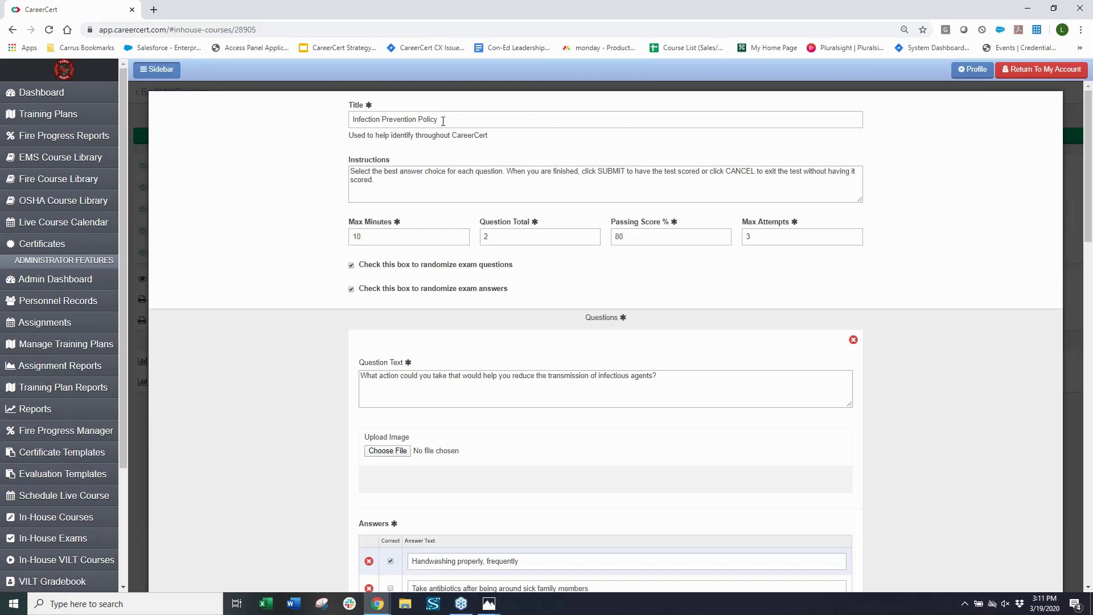
triple_click(390, 180)
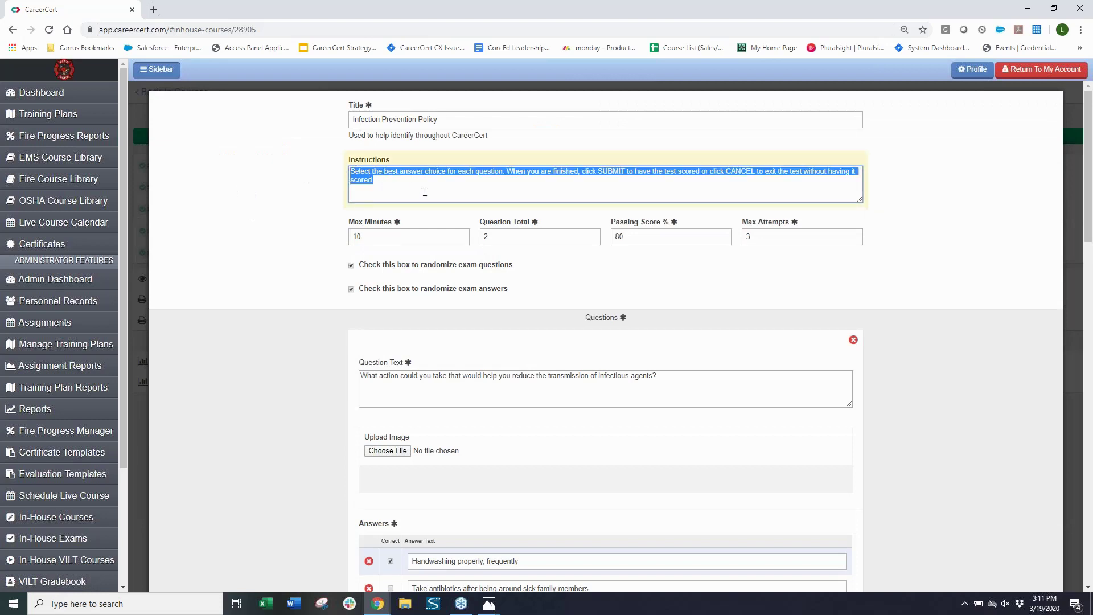
click(393, 180)
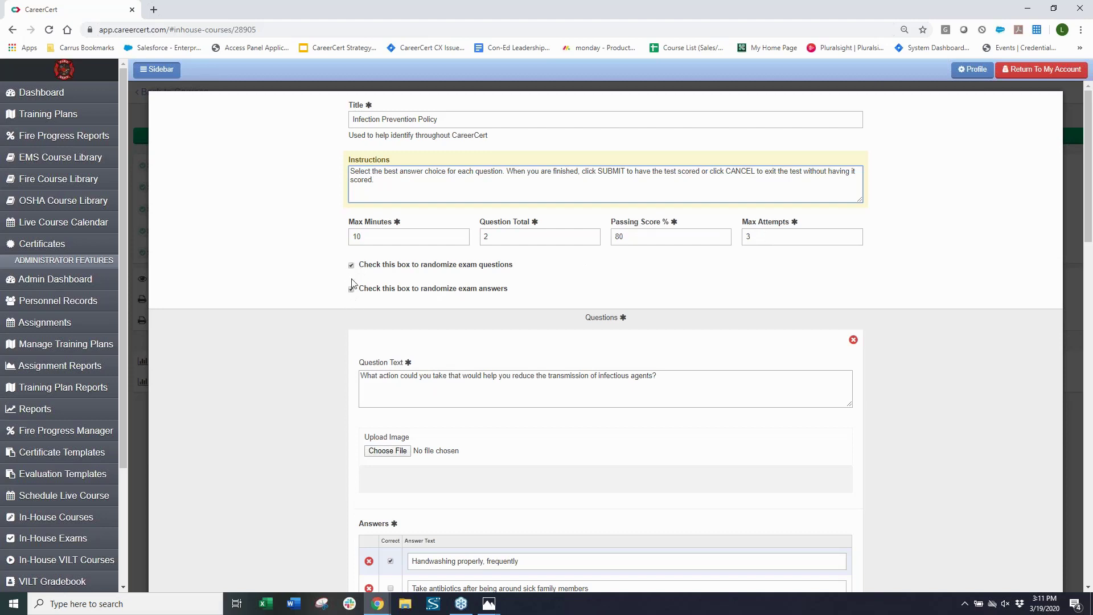
triple_click(364, 266)
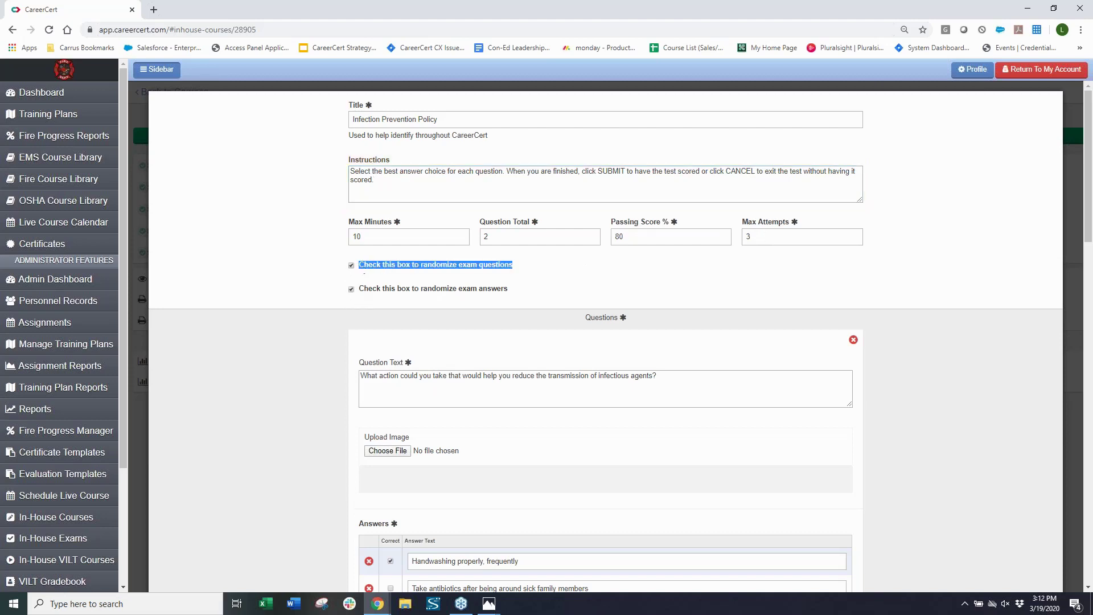
click(326, 273)
drag(509, 289, 360, 278)
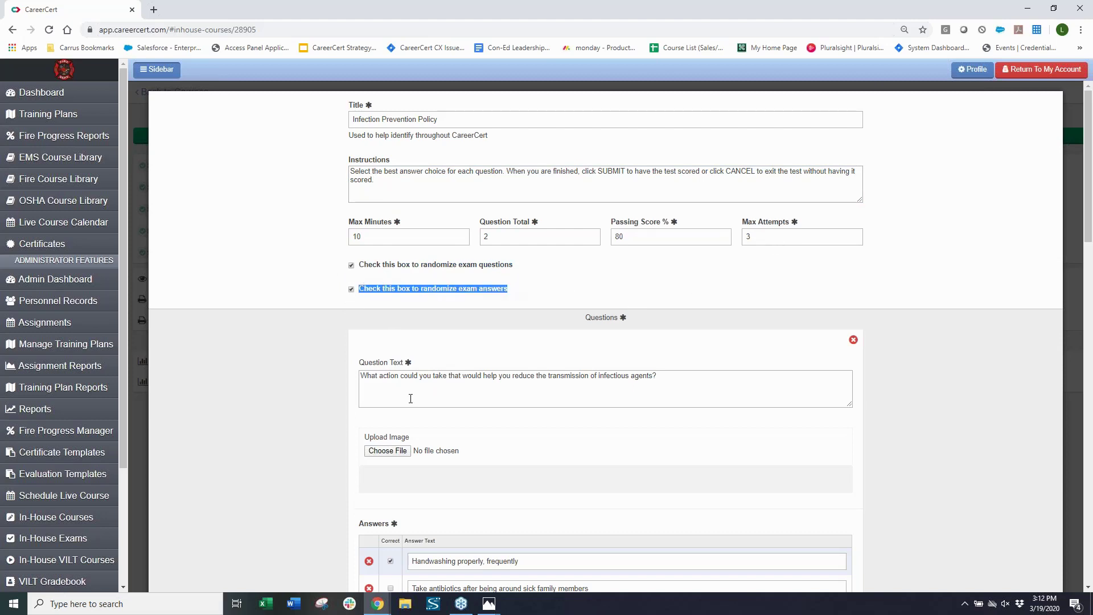
scroll(453, 542, down, 1)
scroll(454, 547, down, 3)
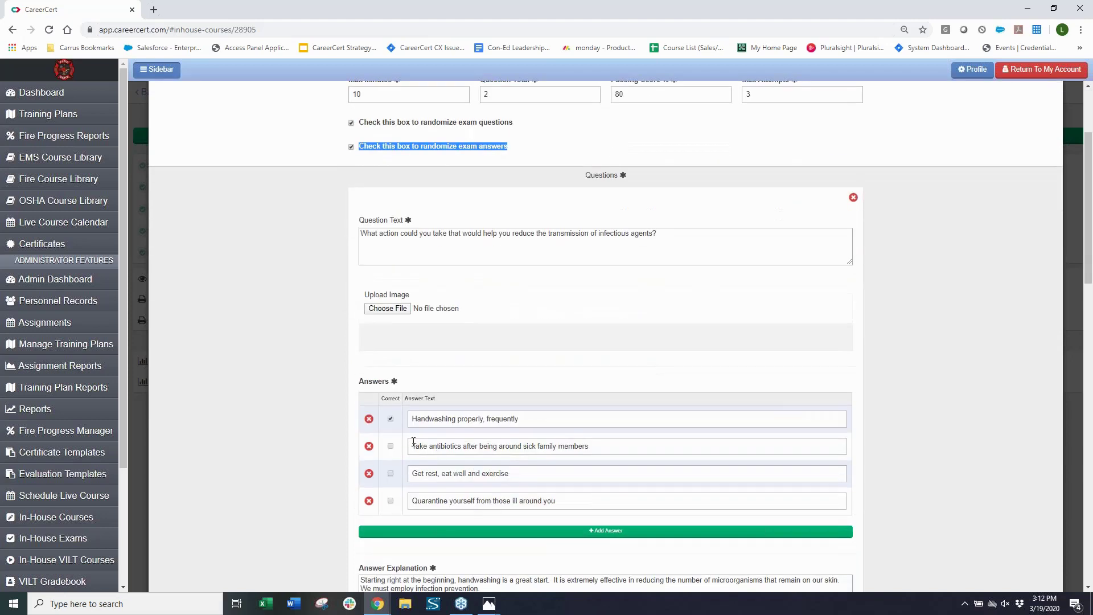
scroll(752, 285, up, 3)
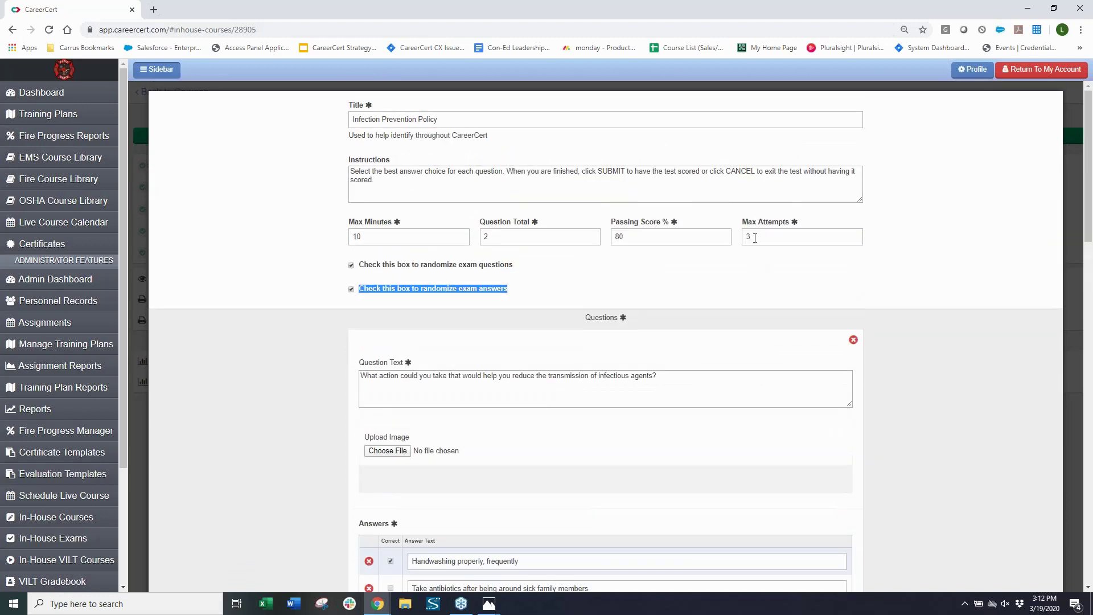
click(274, 348)
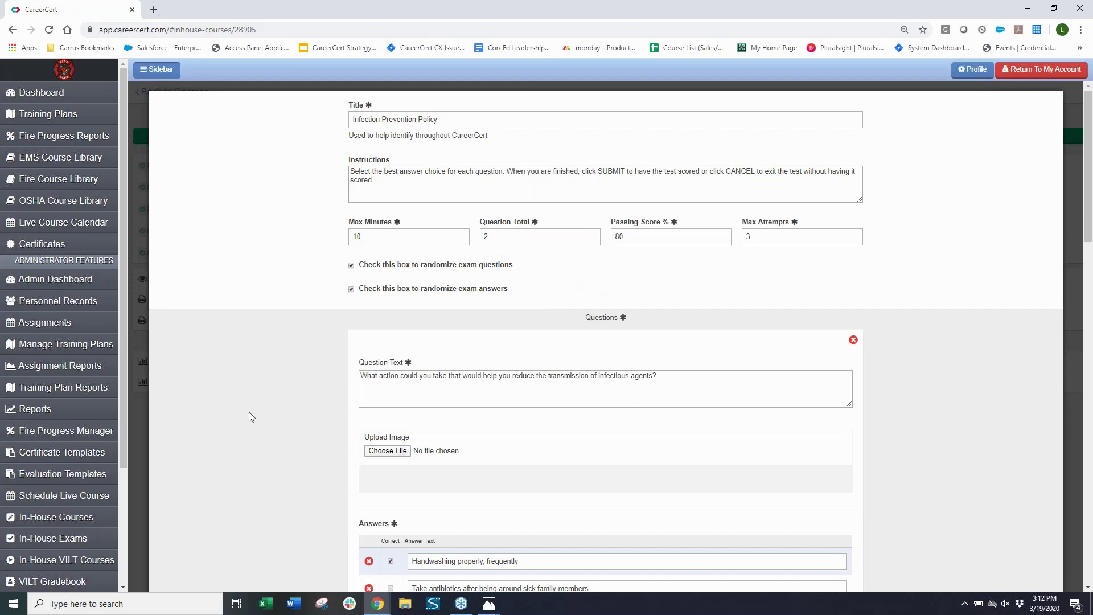
Step: Examine the first exam question's text, image upload option and answer choices
scroll(248, 412, down, 3)
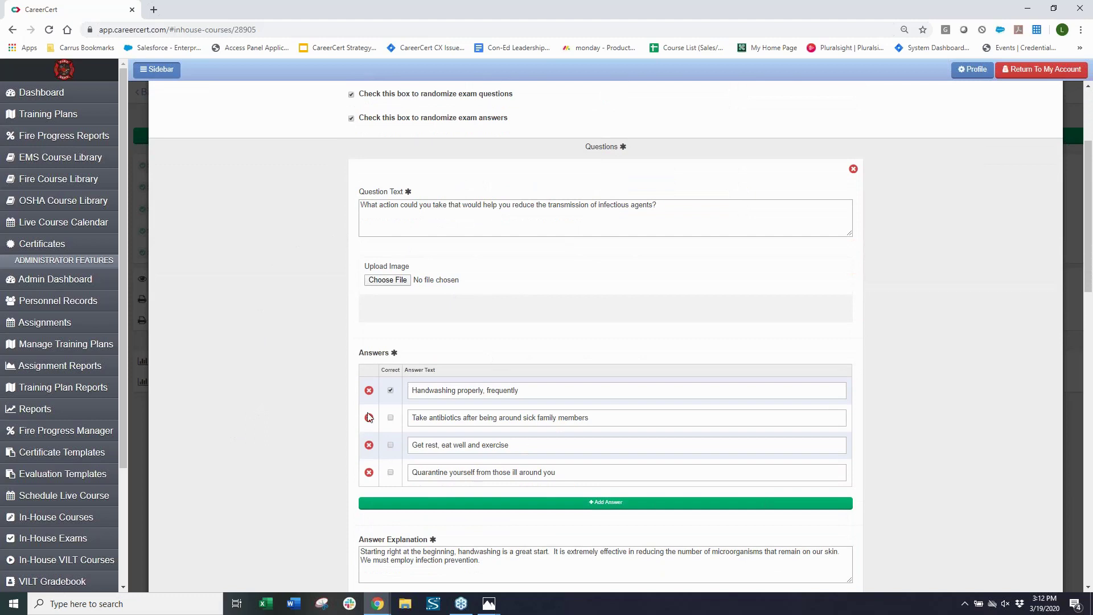
click(407, 213)
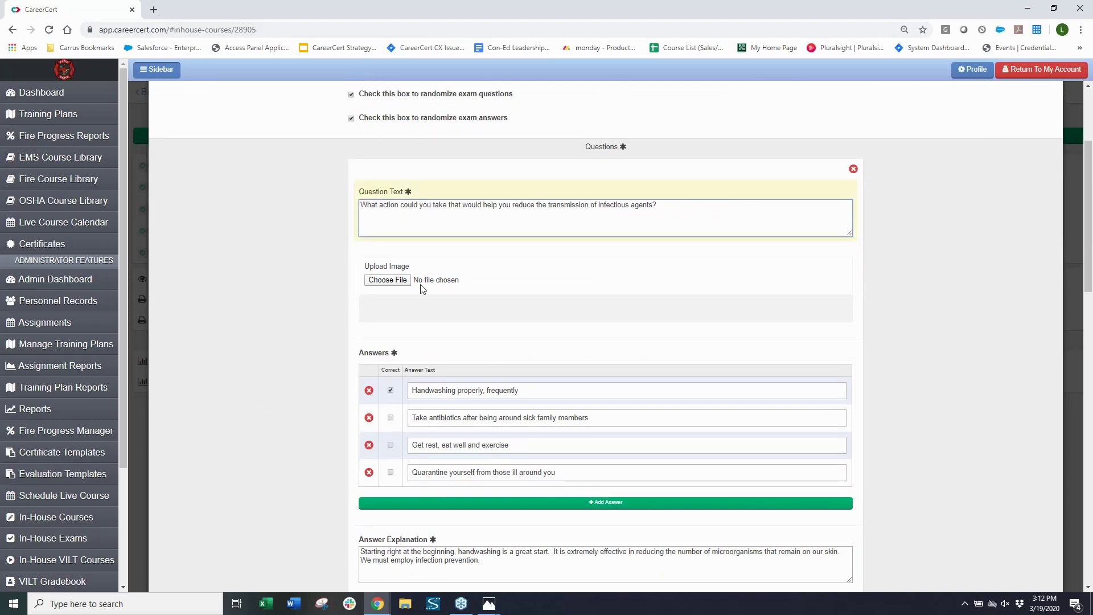
click(305, 305)
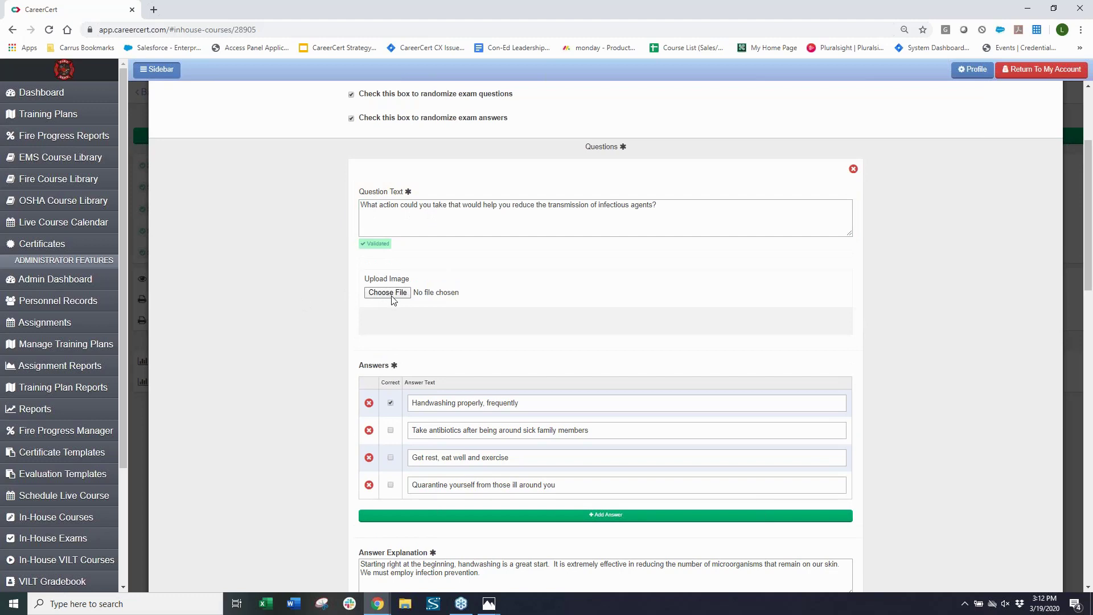
scroll(392, 300, down, 1)
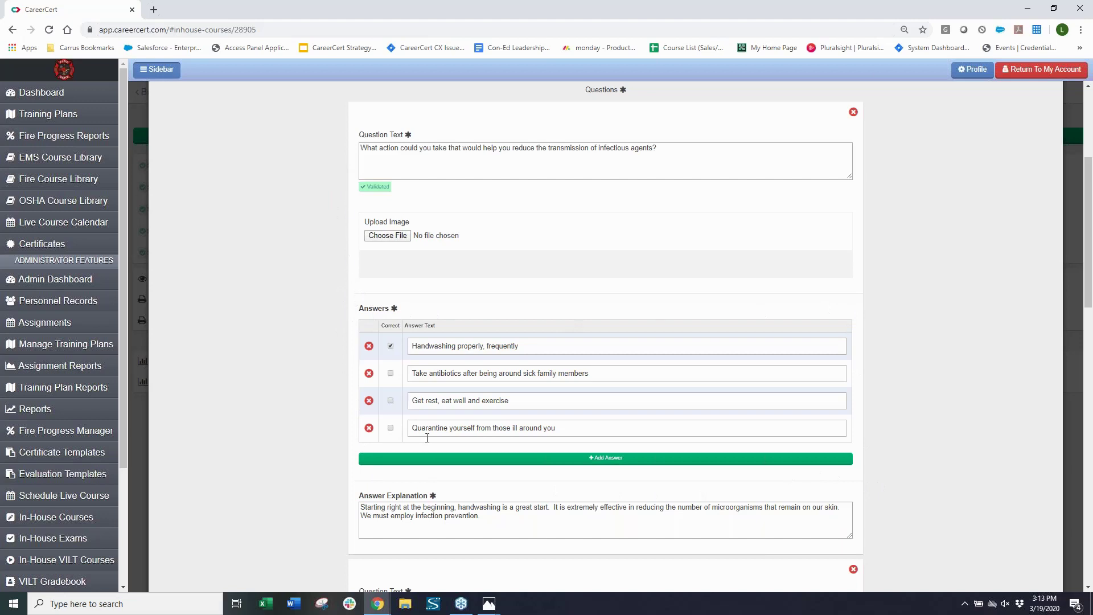
Step: Add an empty answer to the first exam question and delete that answer again
click(432, 458)
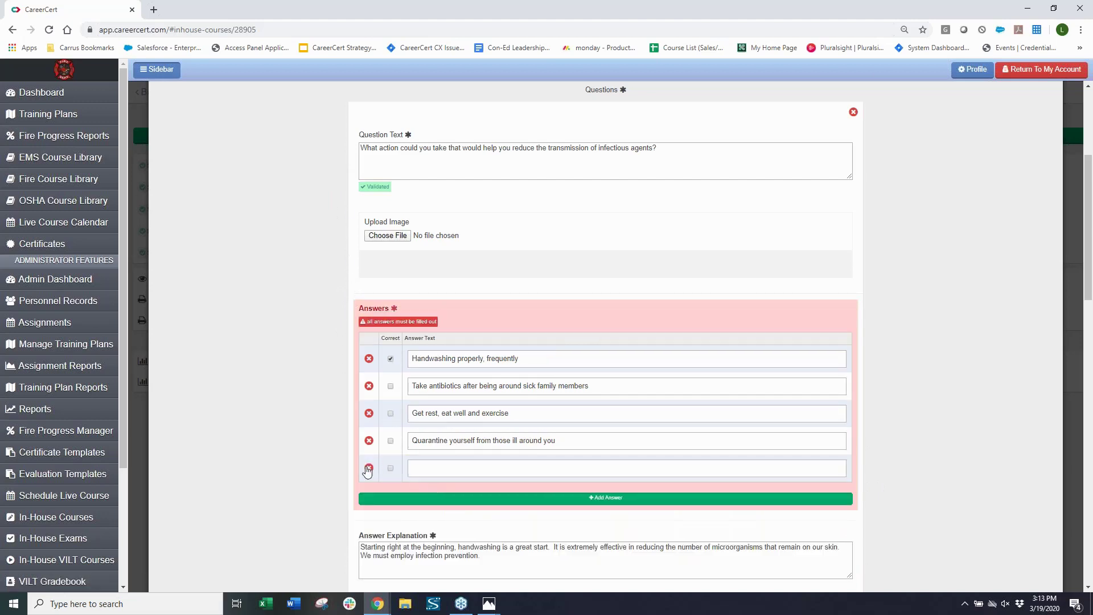
click(369, 468)
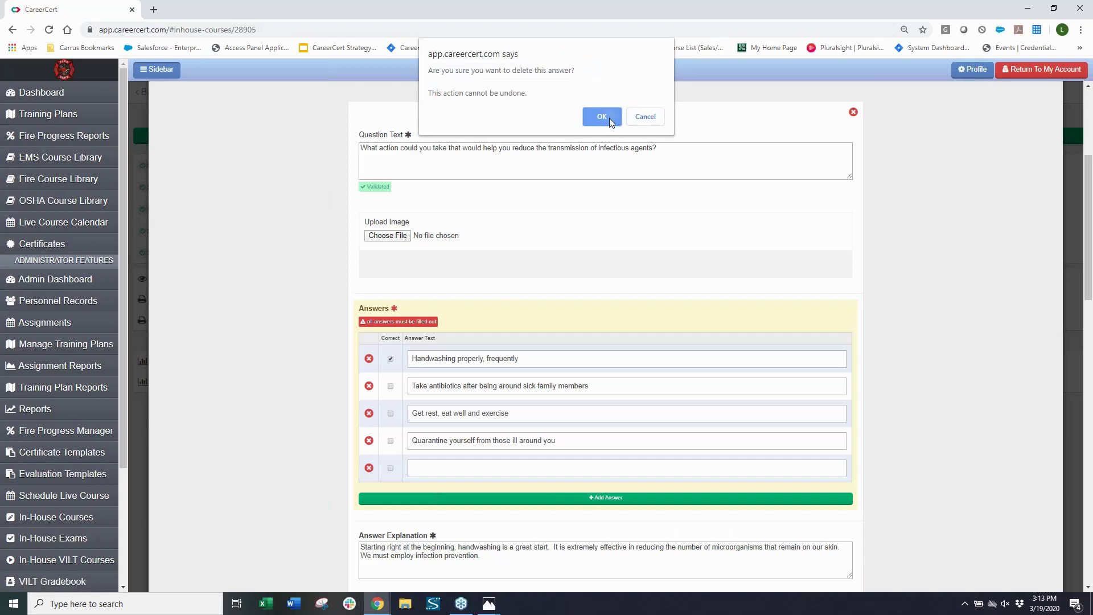
click(609, 118)
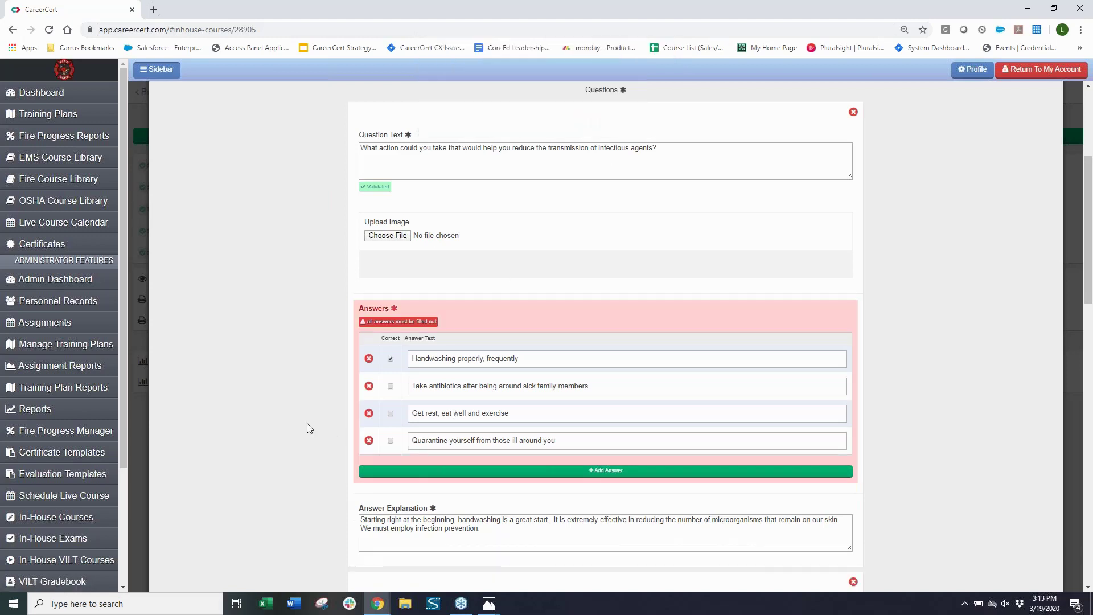
Step: Review the first question's answer explanation and read through the remaining exam questions, answers and explanations
scroll(343, 378, down, 5)
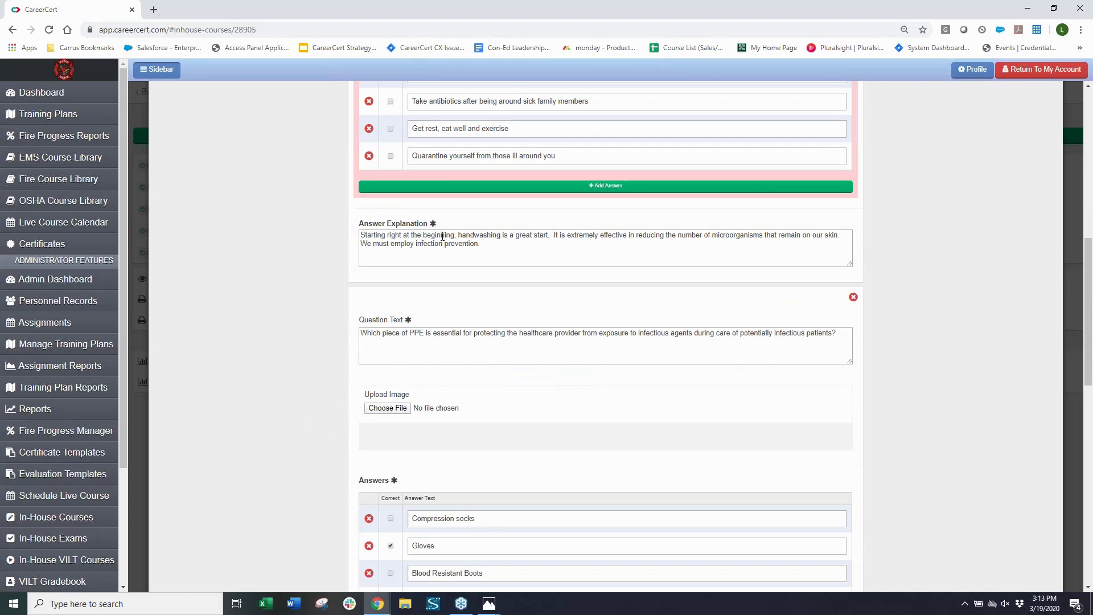
scroll(441, 236, down, 1)
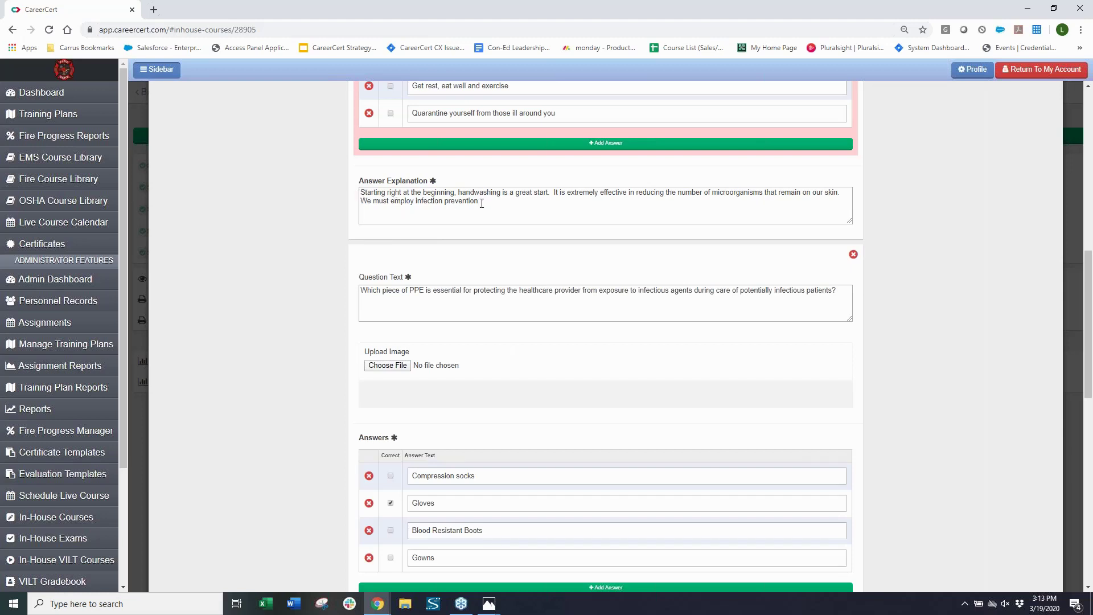
drag(481, 202, 359, 192)
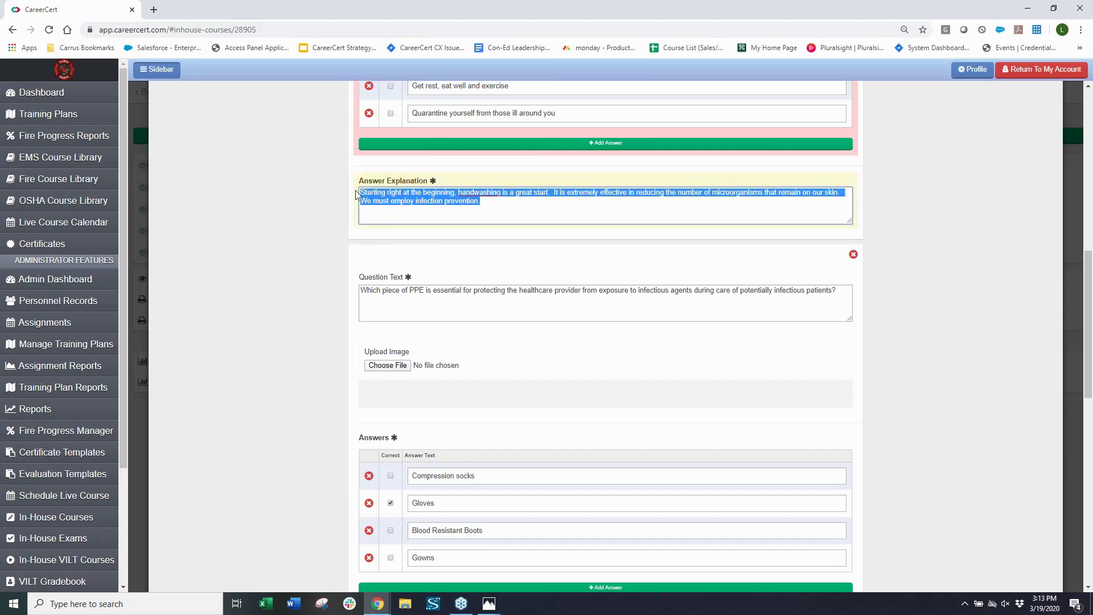
click(354, 213)
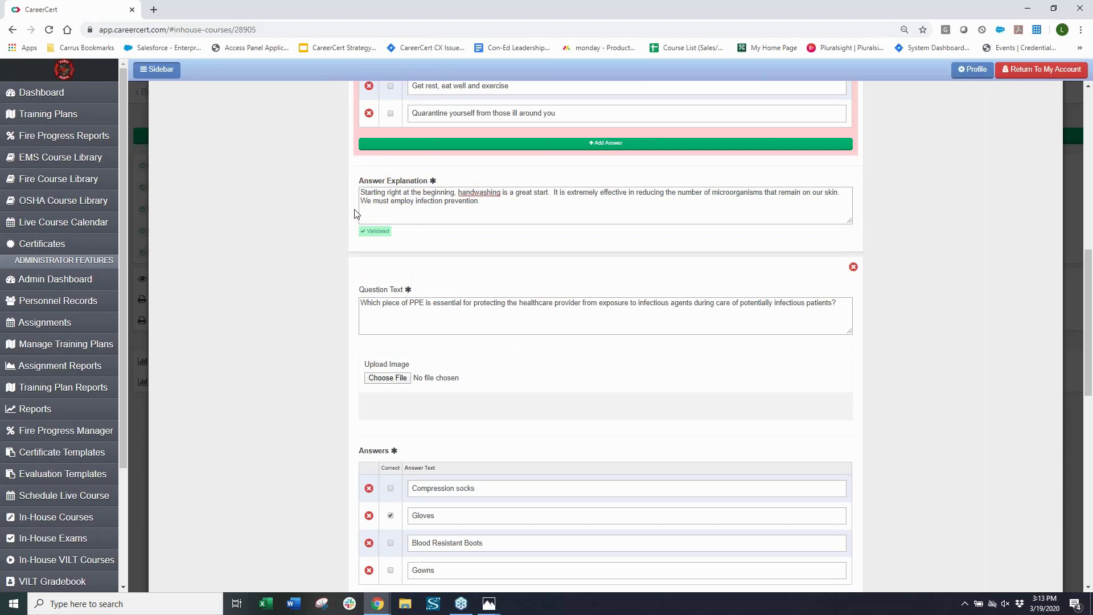
scroll(356, 210, up, 2)
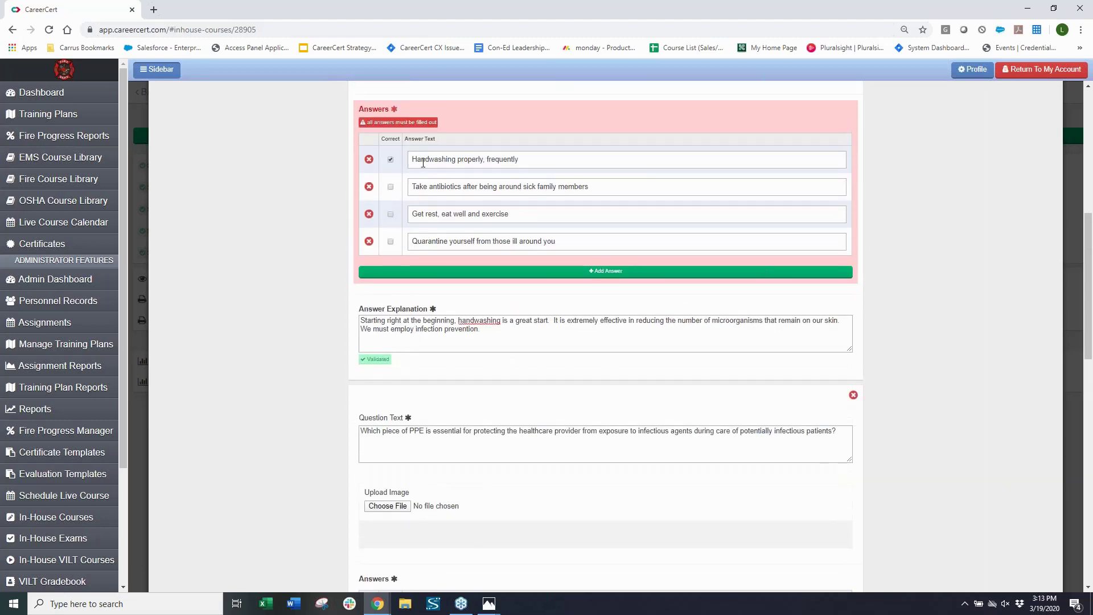
scroll(422, 163, up, 3)
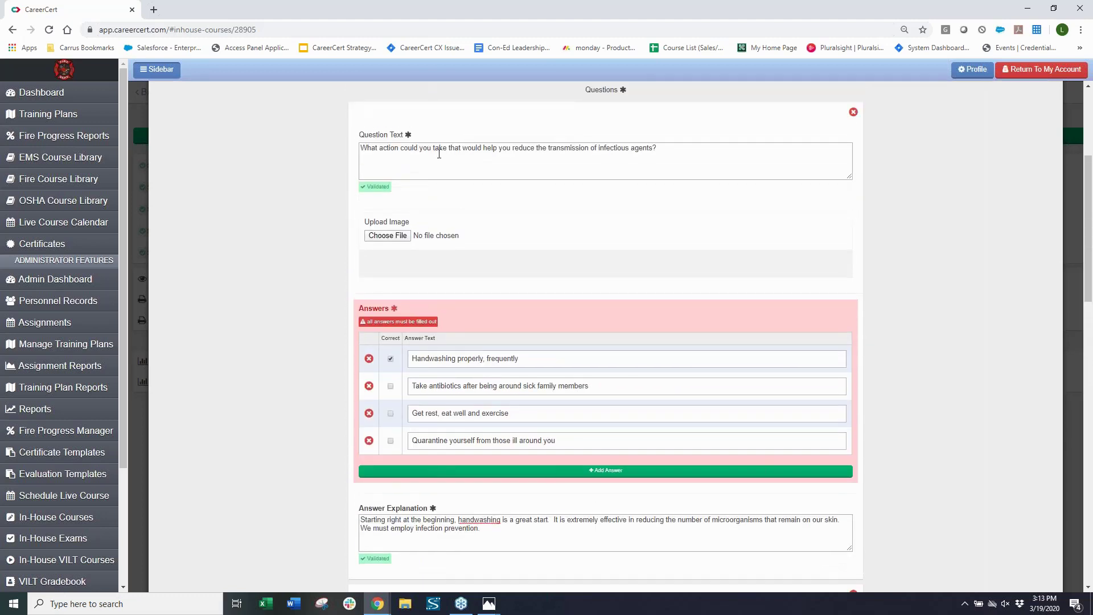
scroll(440, 156, down, 7)
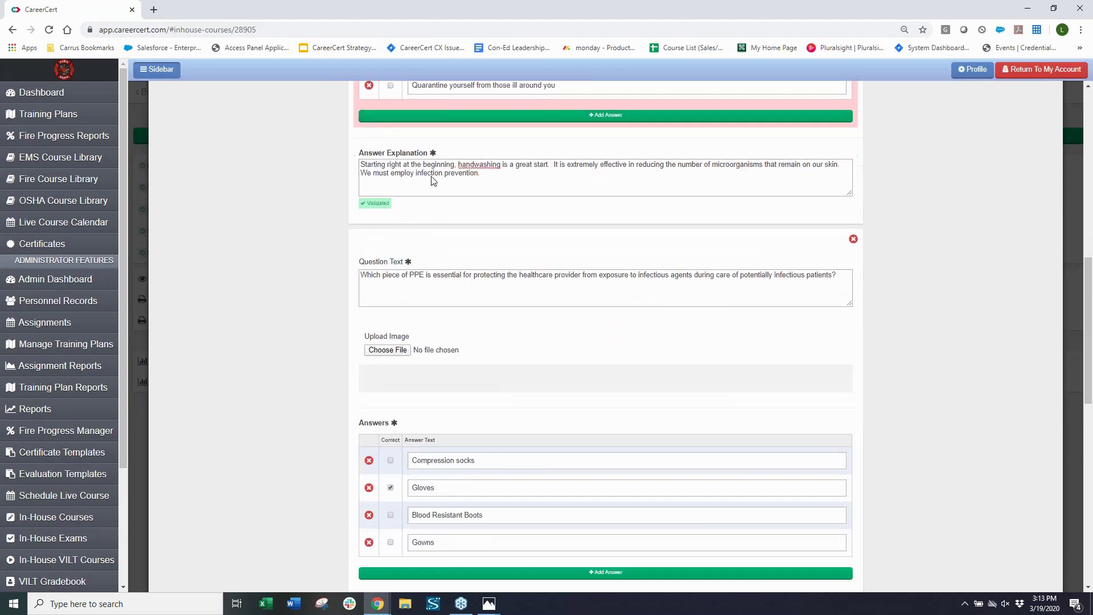
scroll(436, 183, up, 1)
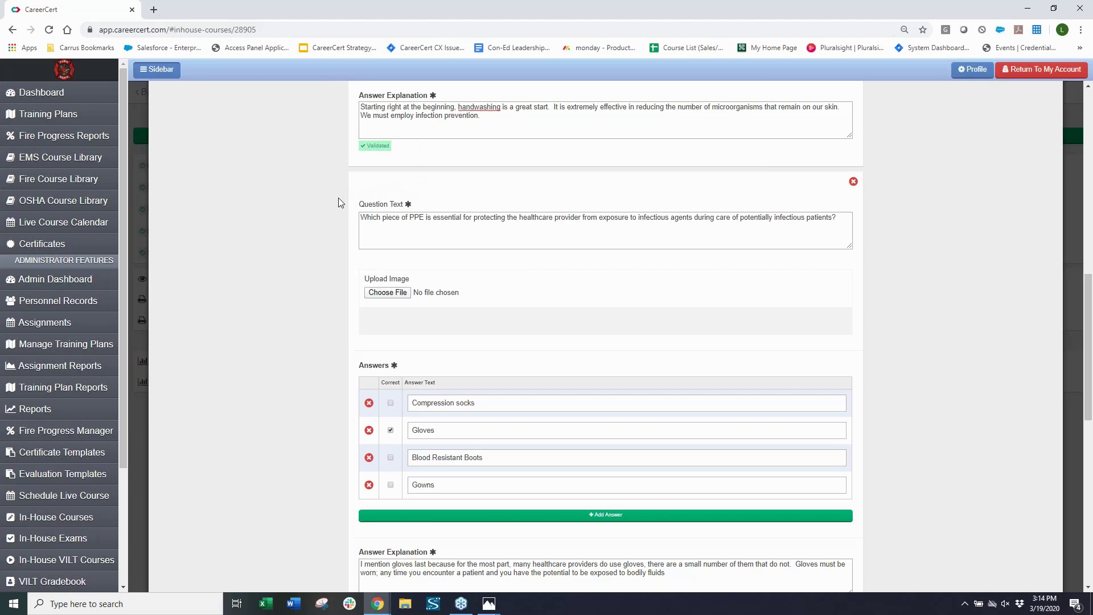
scroll(341, 205, down, 10)
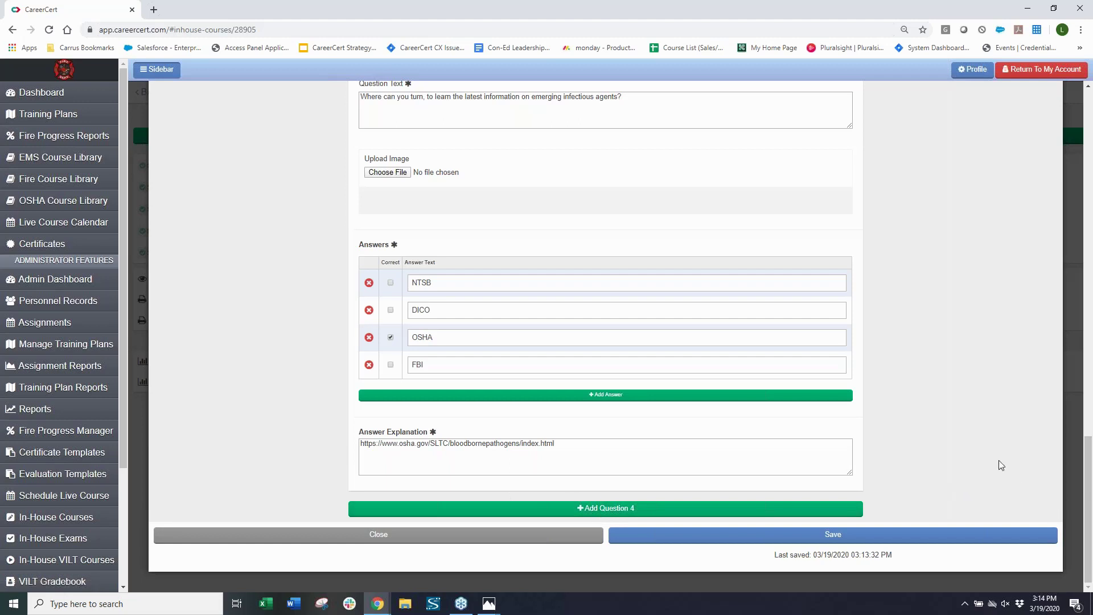
Step: Recheck the exam from its general settings down to the last question, and save the exam
scroll(998, 460, up, 20)
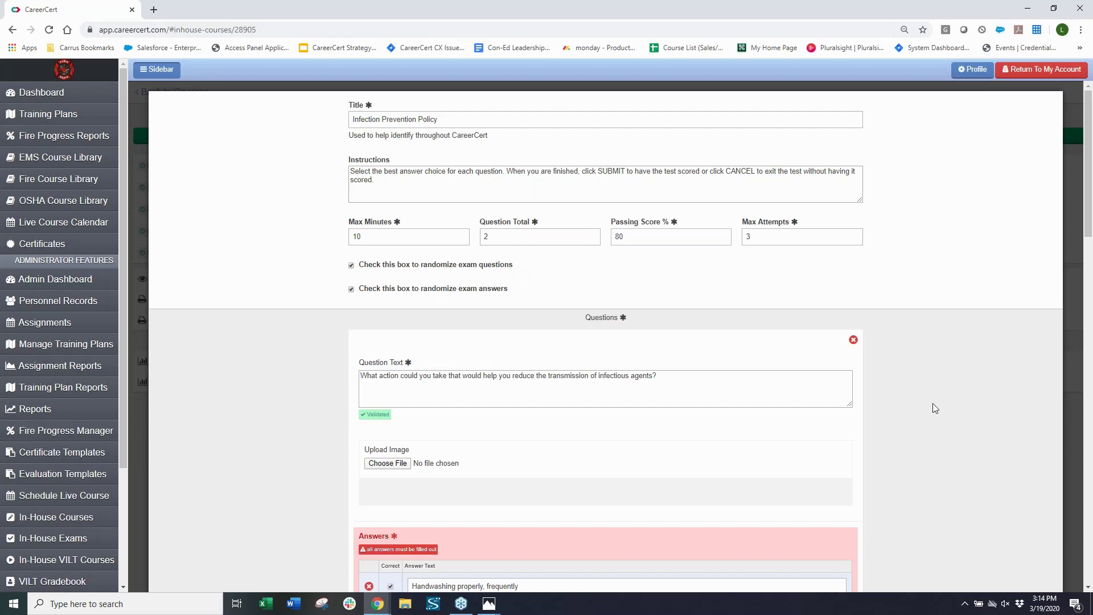
scroll(935, 410, down, 1)
scroll(935, 410, down, 14)
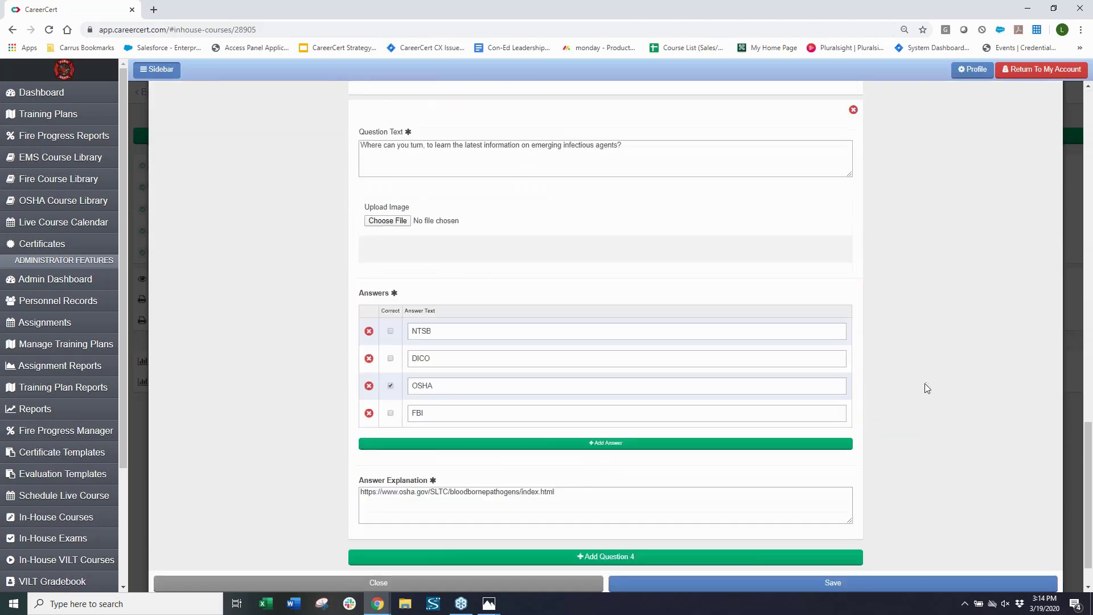
click(821, 541)
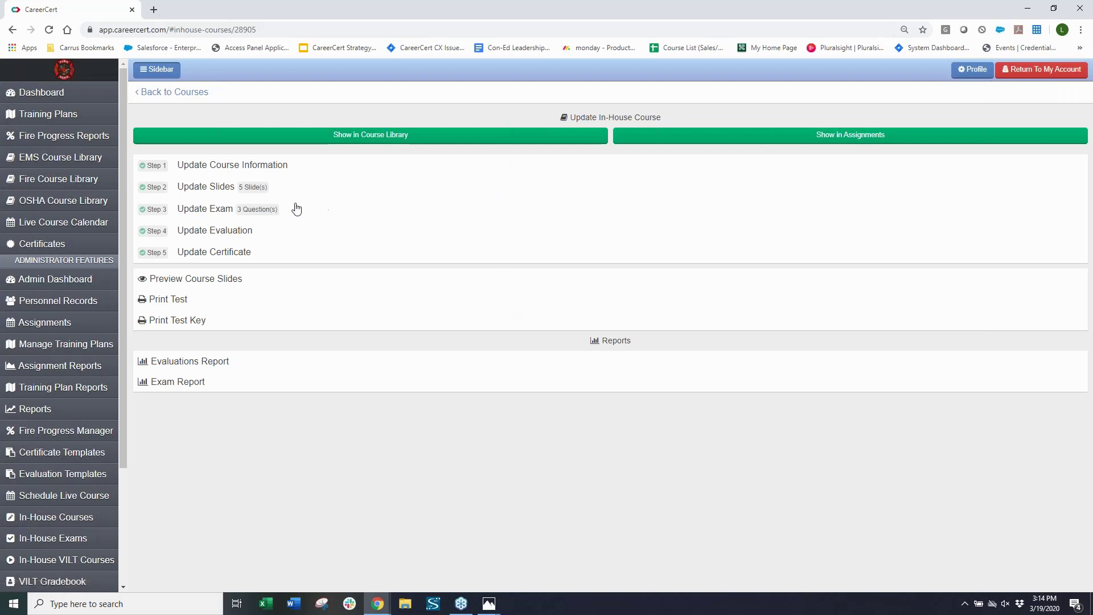
Step: Look through the available evaluations for the course, choose the Policy evaluation, and save it
click(227, 234)
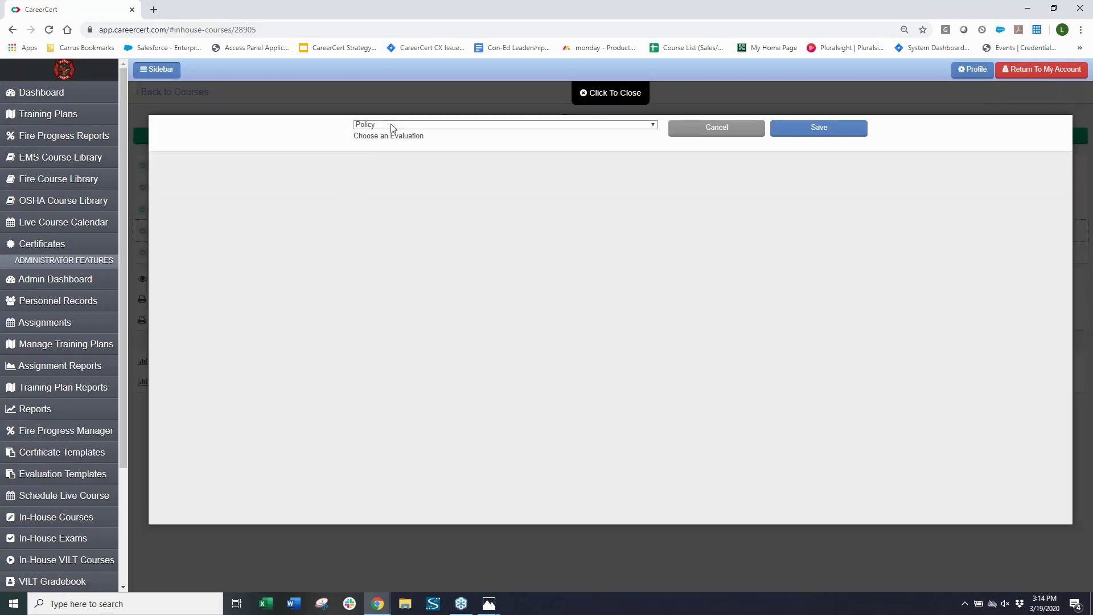
click(392, 125)
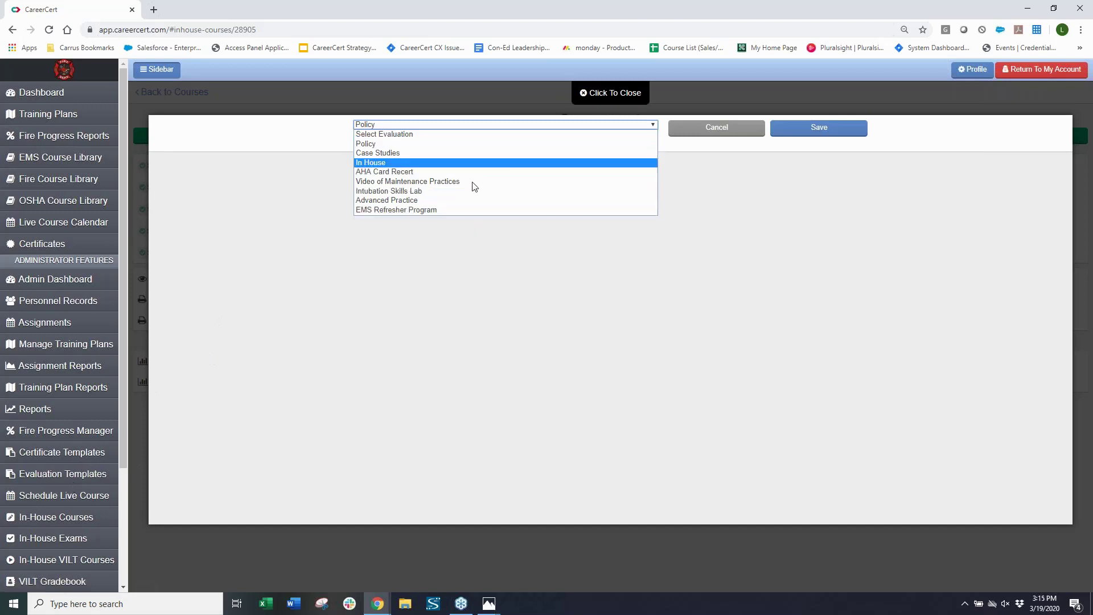
click(445, 145)
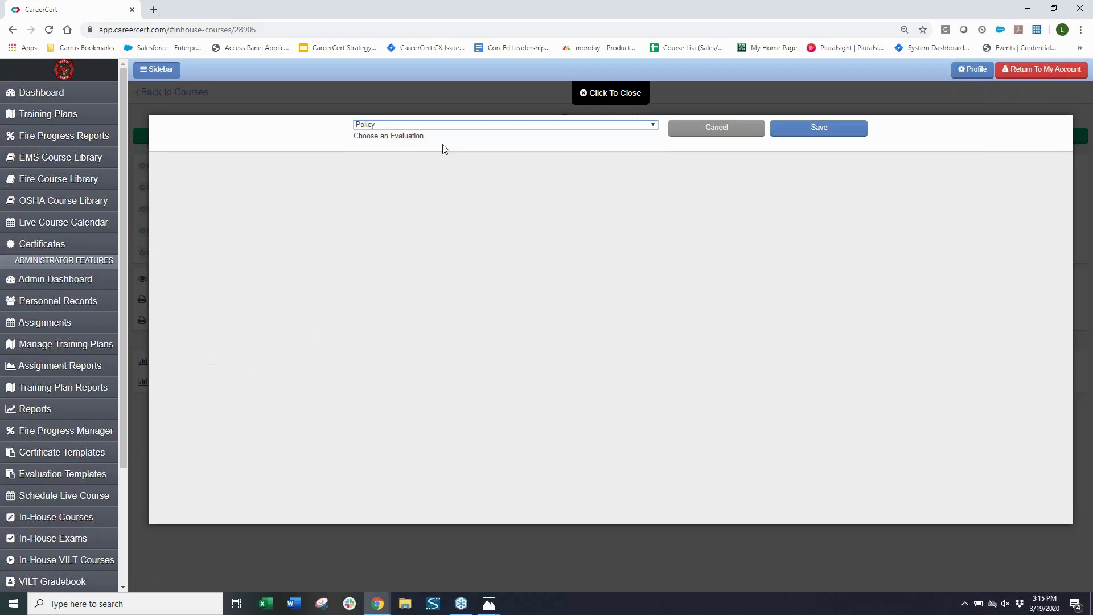
click(434, 125)
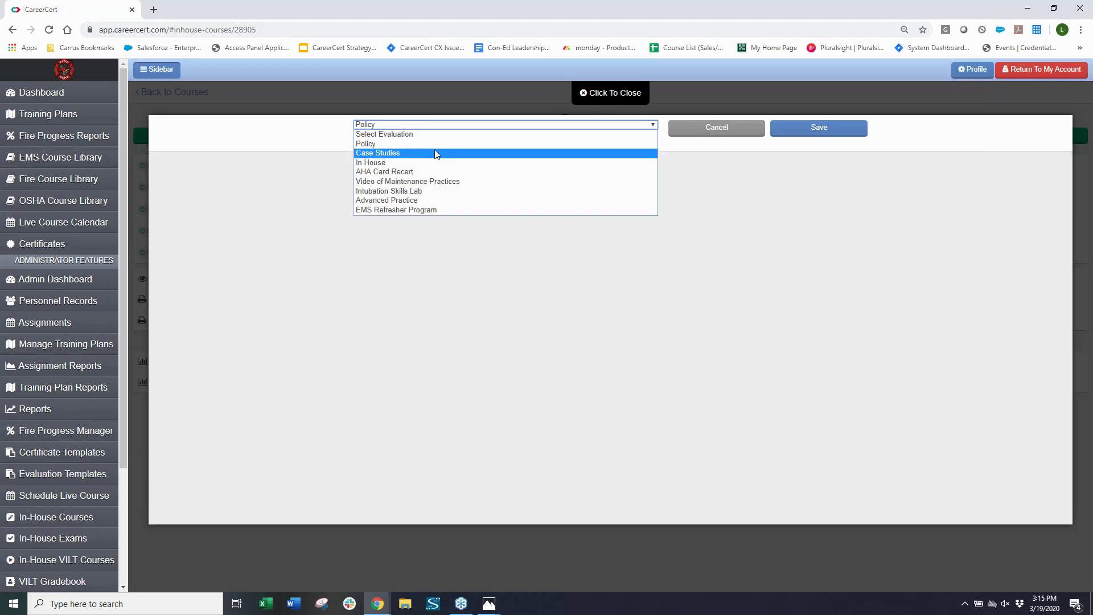
click(440, 153)
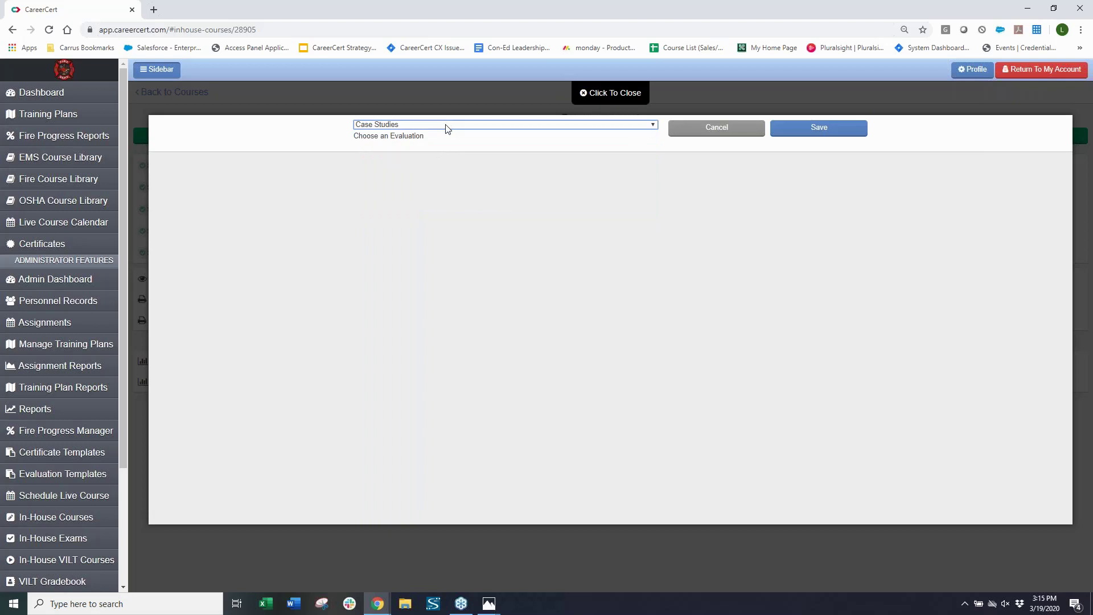
click(447, 125)
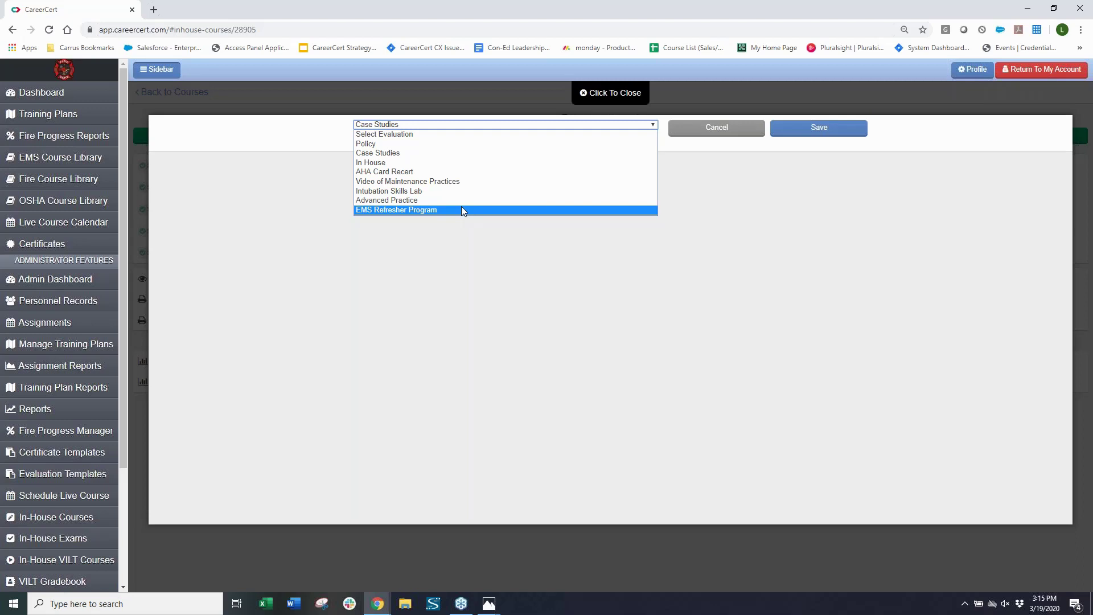
click(464, 145)
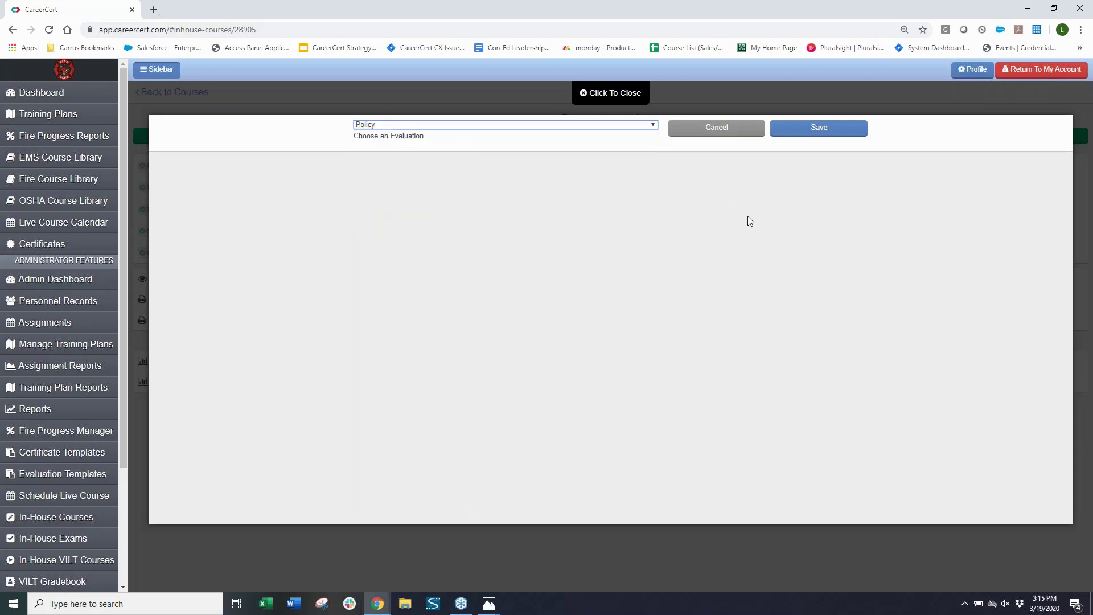
click(812, 132)
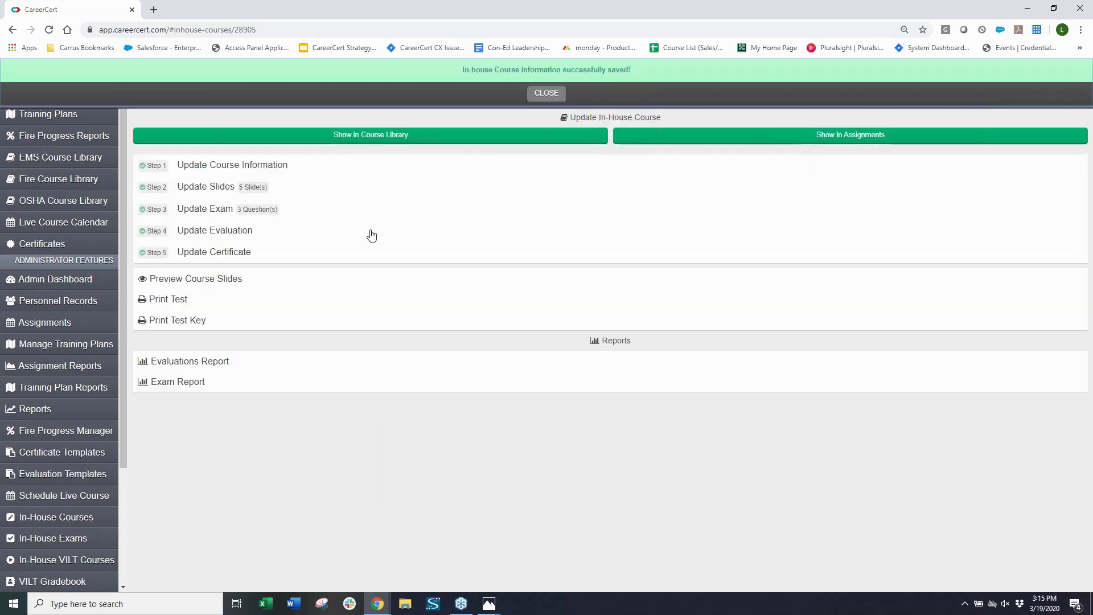
Step: Open the course's certificate settings, view the list of available certificates, and save the certificate
click(222, 251)
click(540, 100)
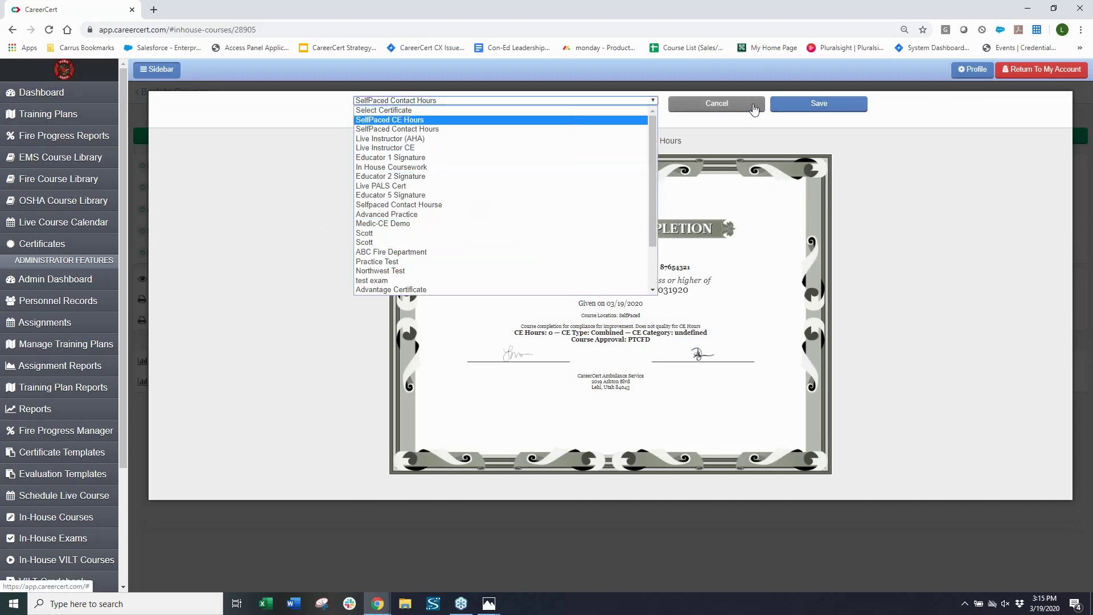
click(820, 103)
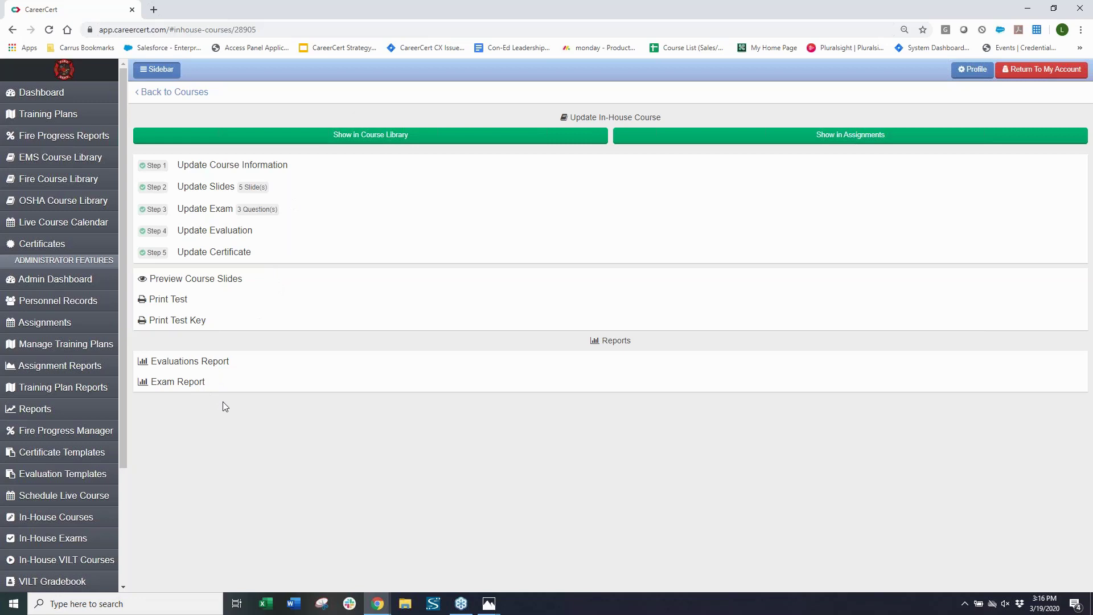
Step: Switch to the Photos app and examine the sample evaluation report and exam report images
key(alt+Tab)
key(alt+Tab)
key(alt+Tab)
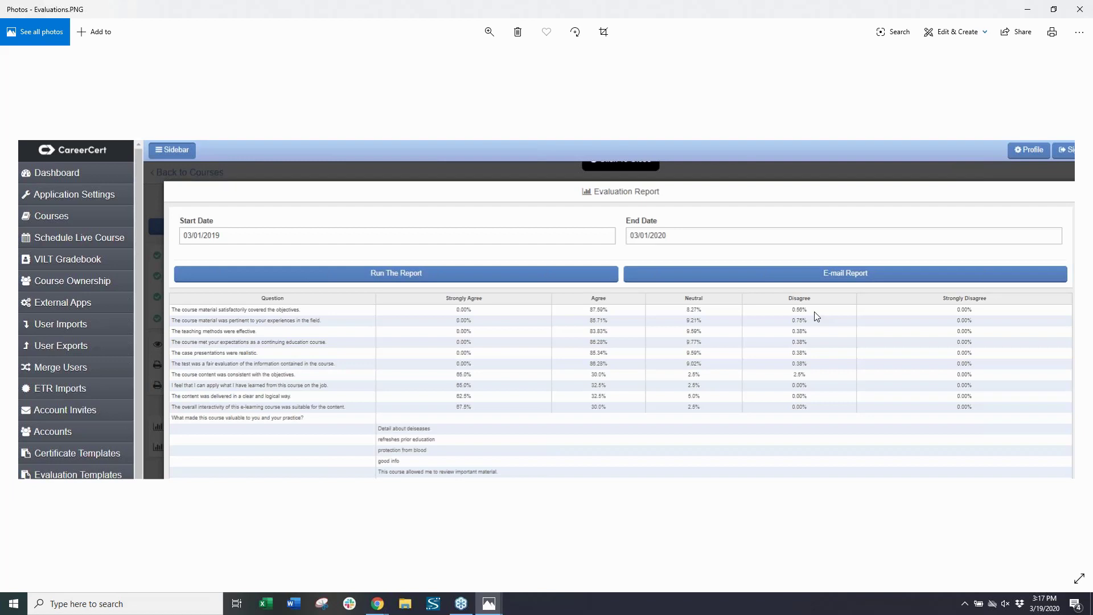
key(alt+Tab)
key(alt+Tab)
key(alt+Tab)
key(alt+Tab)
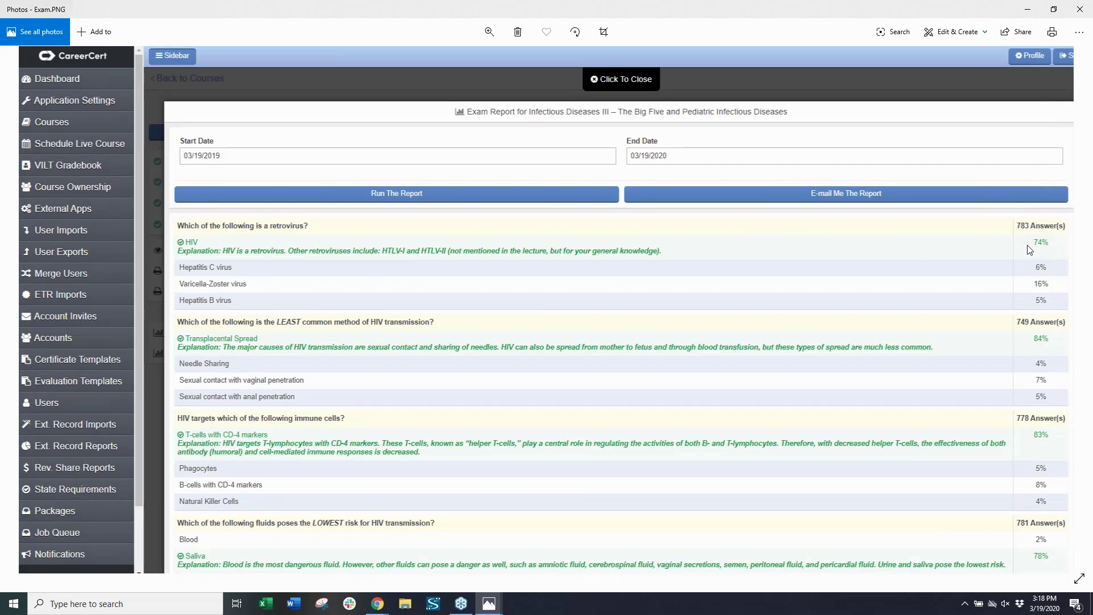
Step: Compare the sample exam report with the evaluation report, and return to the course page in Chrome
key(Right)
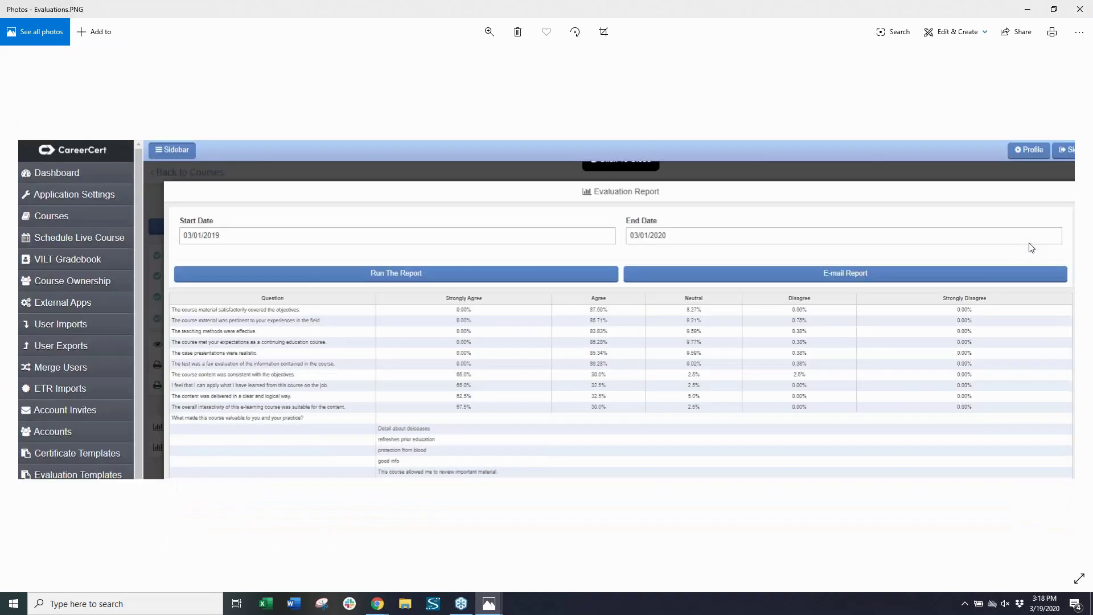
key(Left)
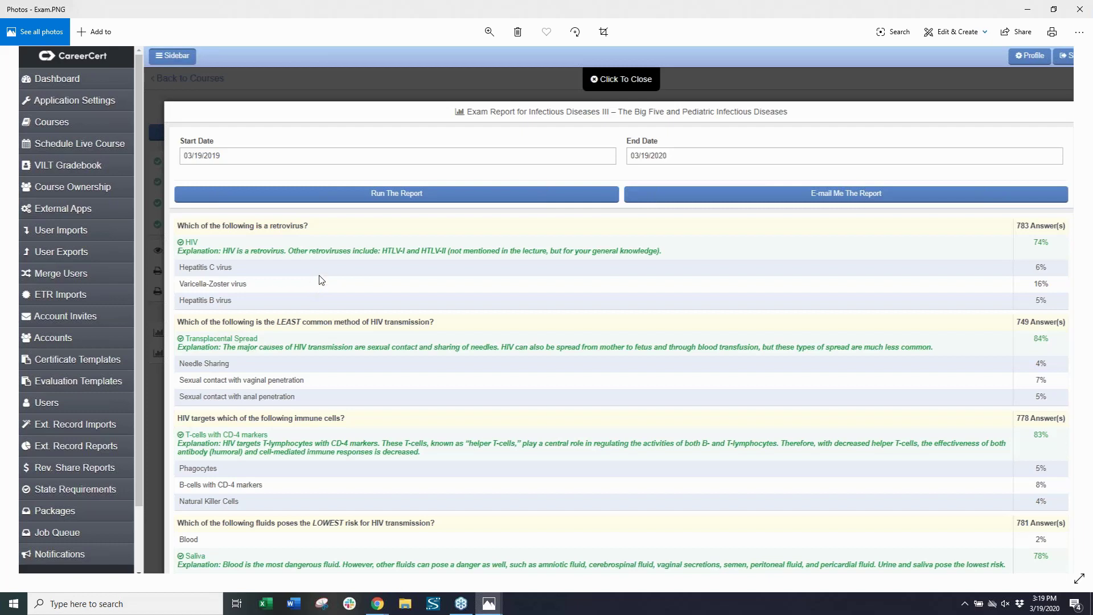
key(Right)
key(Left)
key(alt+Tab)
key(alt+Tab)
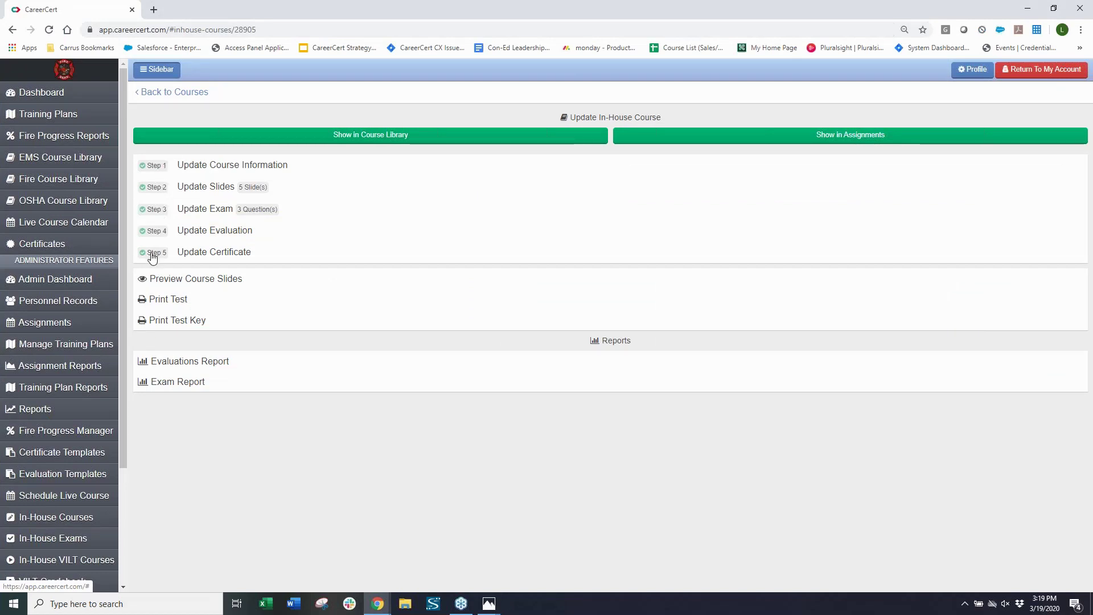
Step: Make the in-house course visible in both the course library and assignments
click(386, 142)
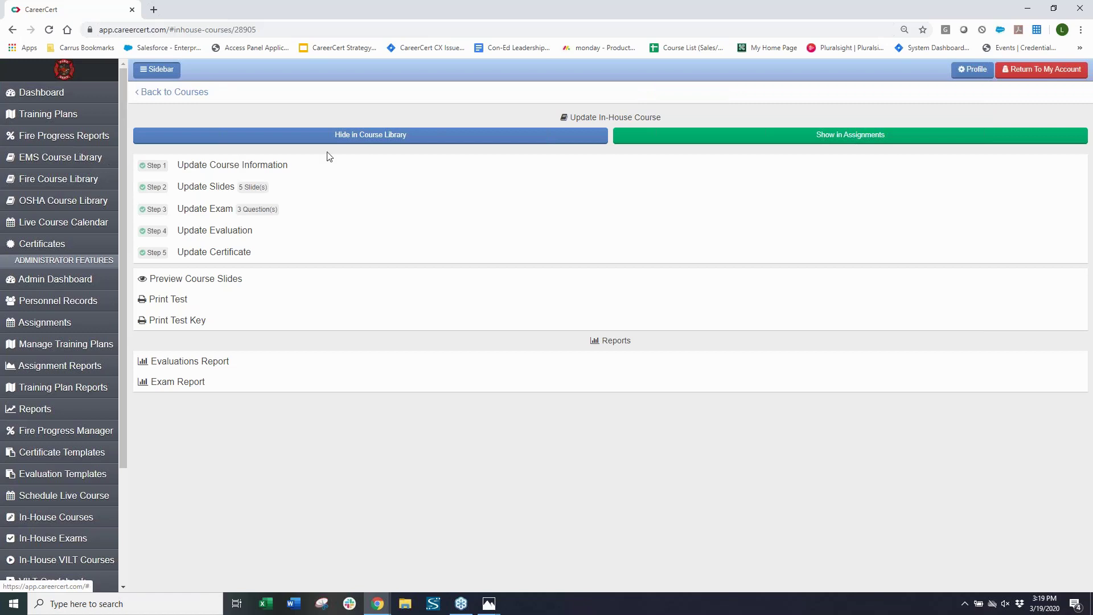
click(738, 140)
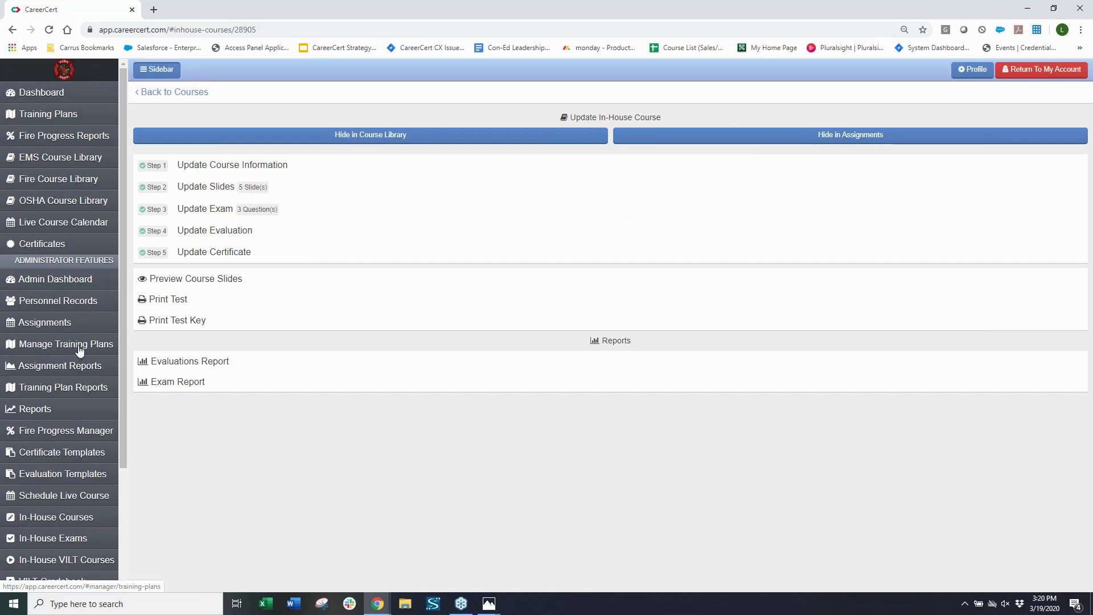
Step: Generate the course's printable test key, read the PDF with its correct answers and explanations, and close it
click(174, 321)
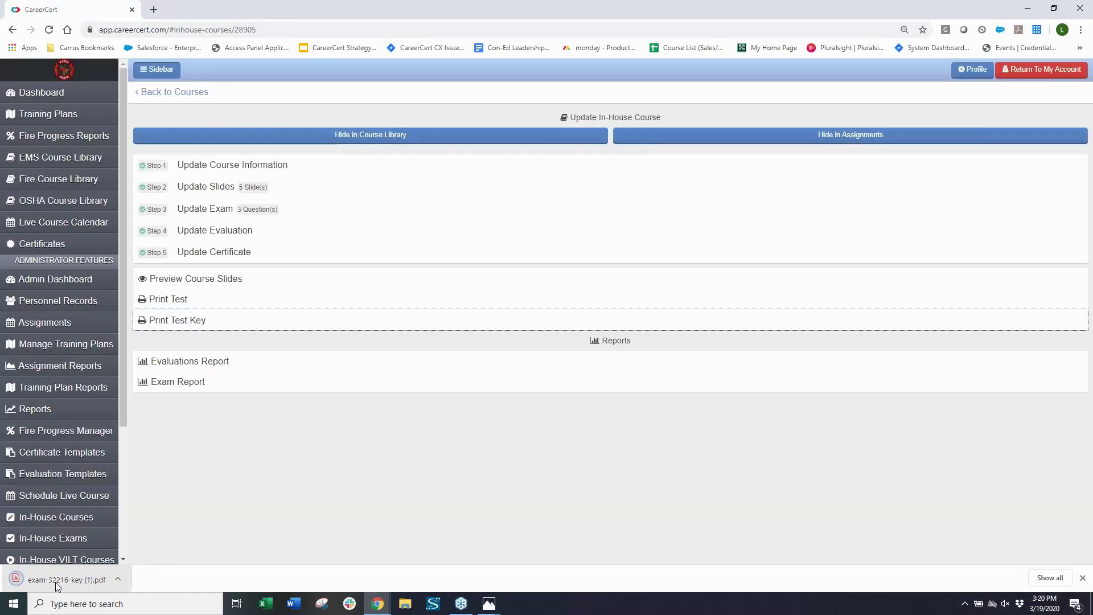
click(56, 582)
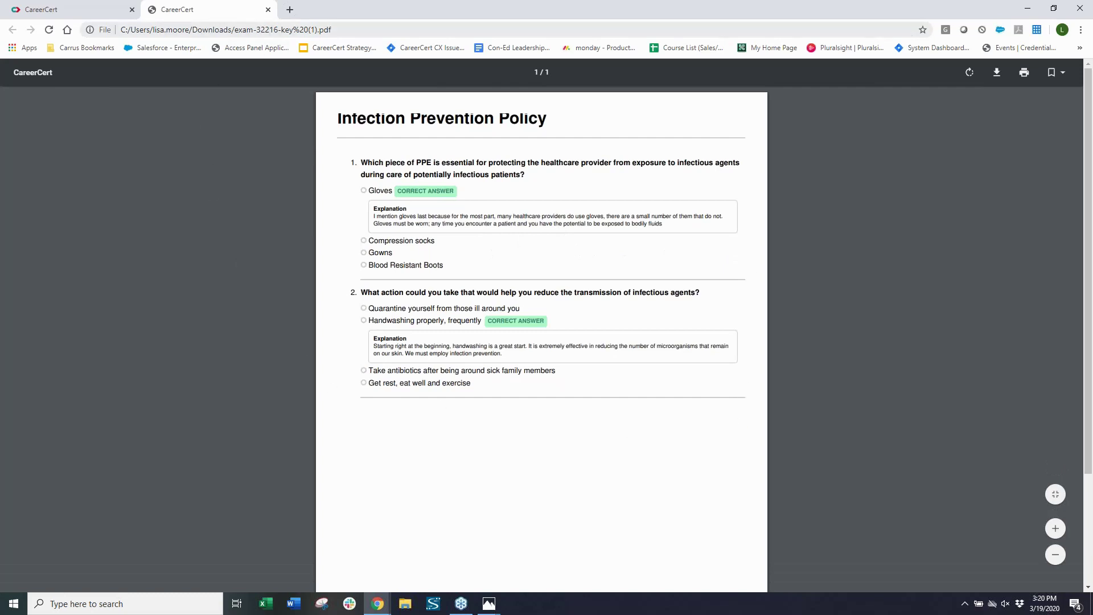
click(269, 9)
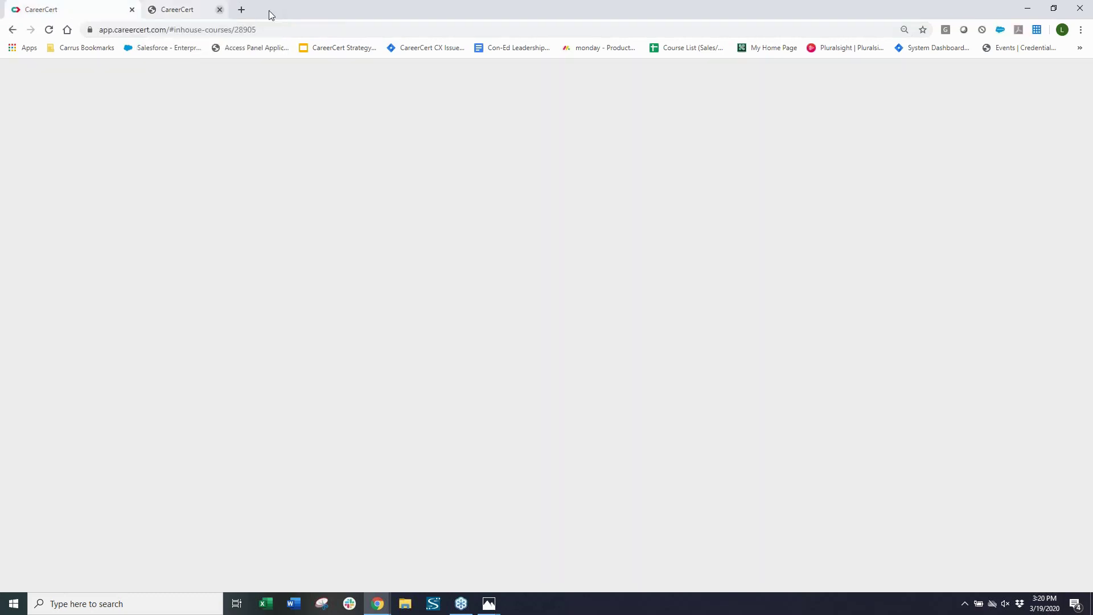
click(260, 453)
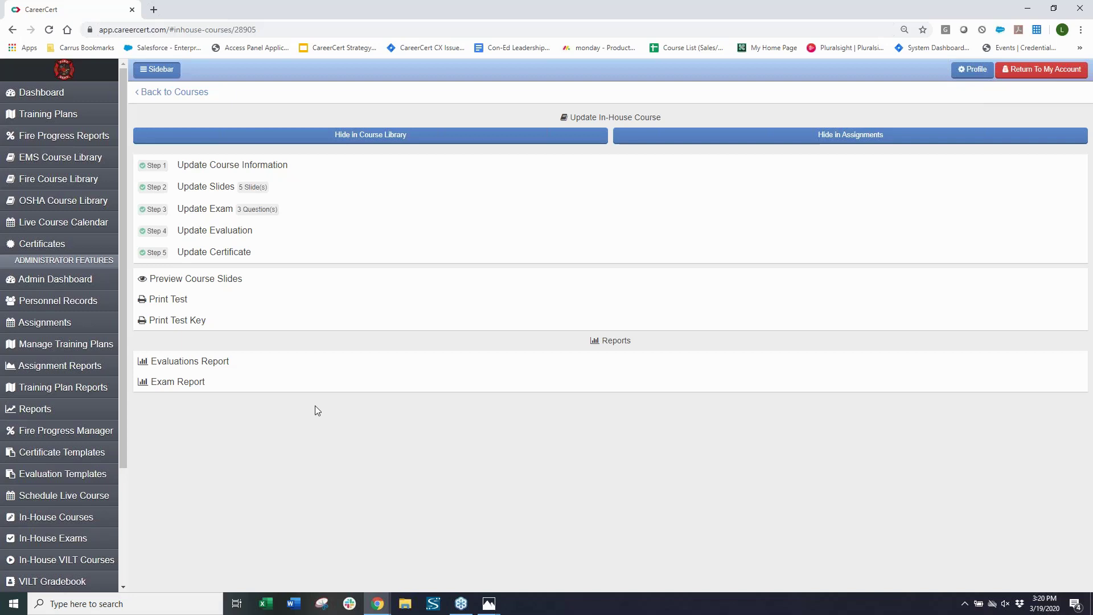
Step: Open the Community Education Seminar from the list of in-house exams to view its setup
click(84, 539)
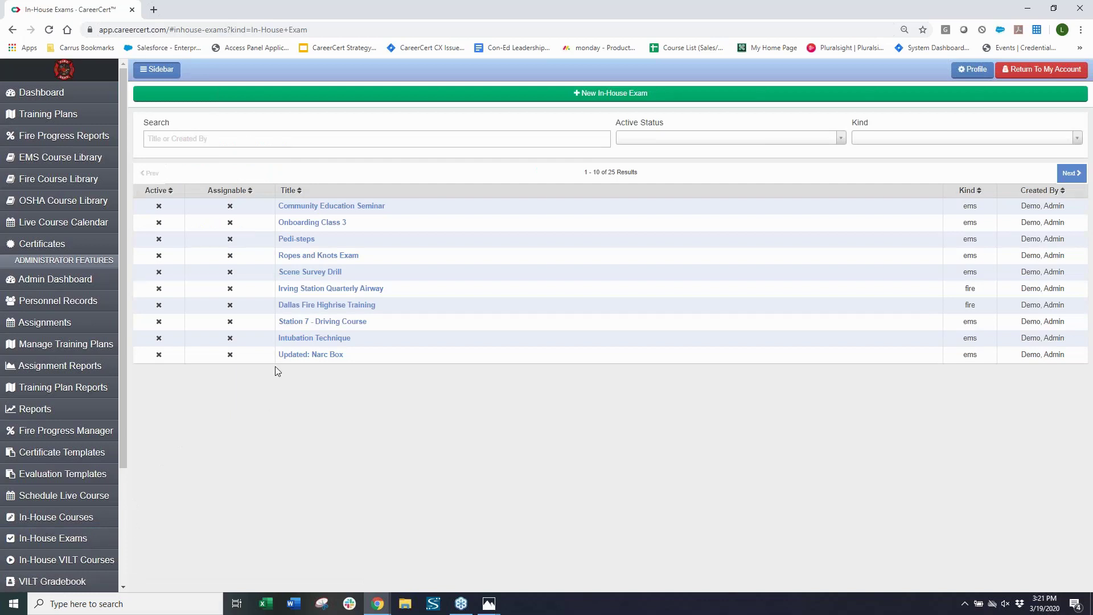
click(373, 207)
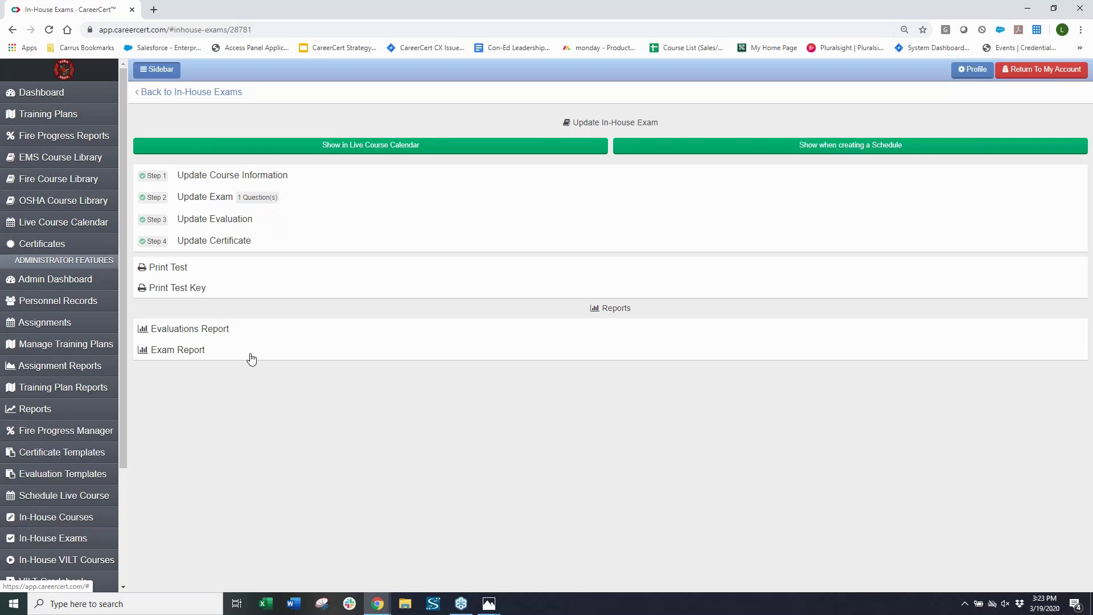
Step: Start a new live course schedule and choose Community Education Seminar (Combined, Administrative/MISC) as its course
click(94, 495)
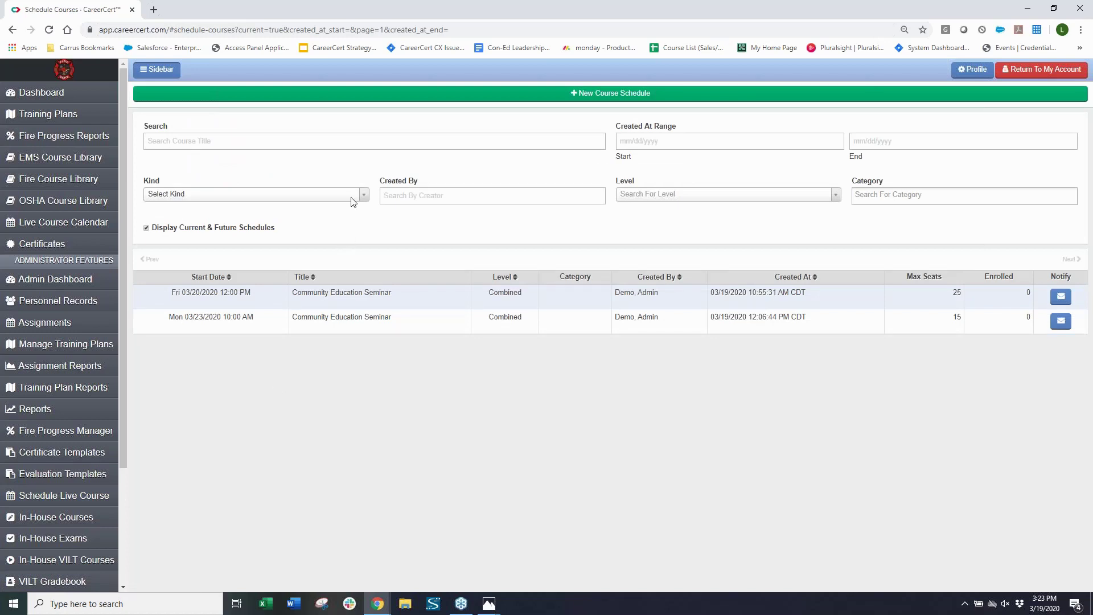
click(316, 143)
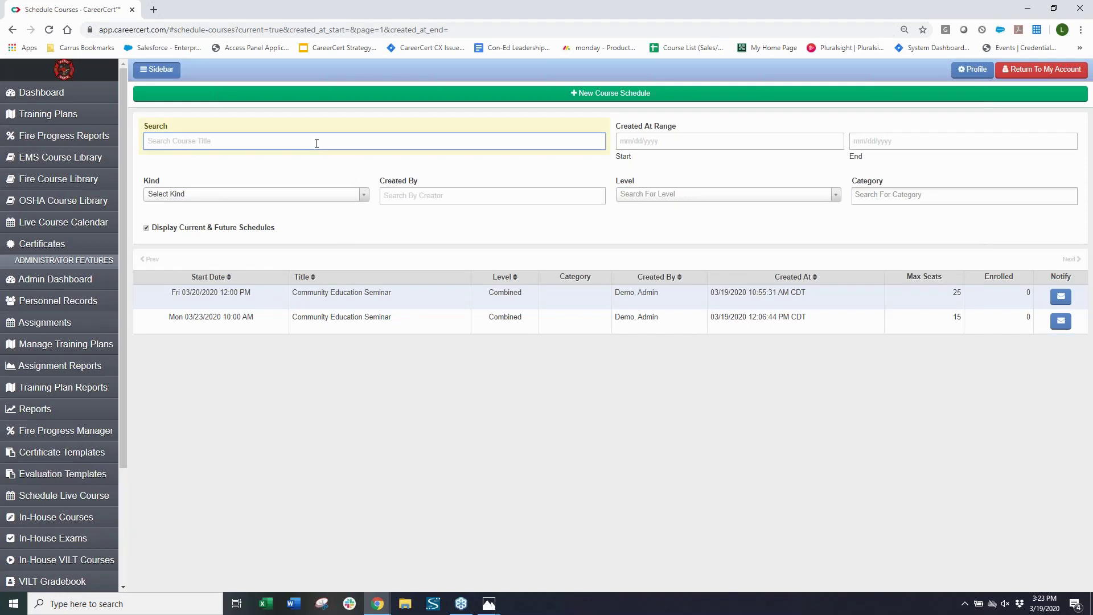
text(semi)
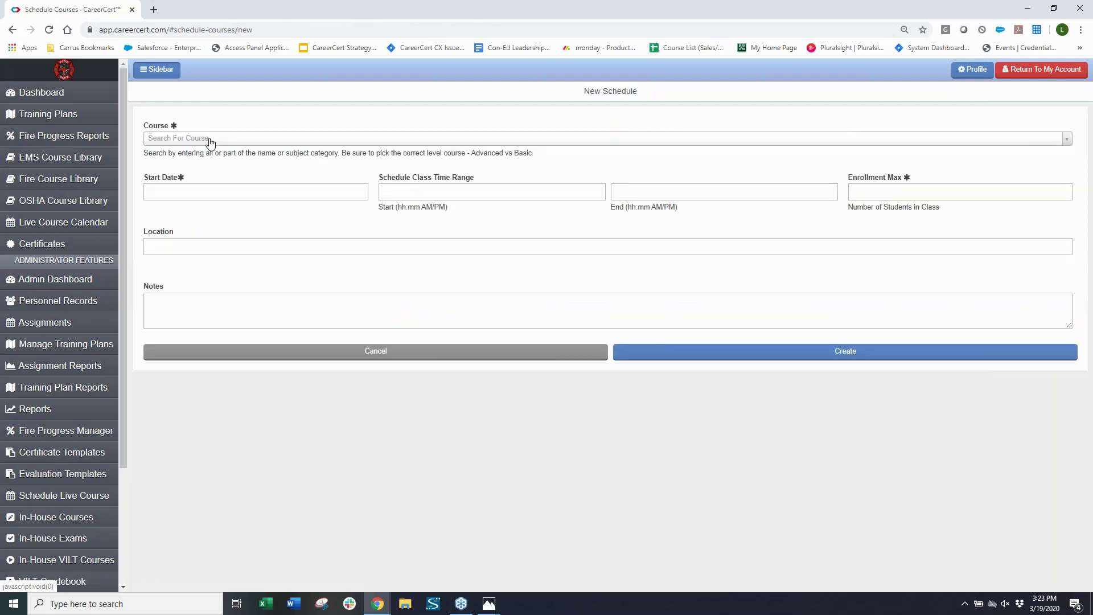
click(212, 140)
text(semi)
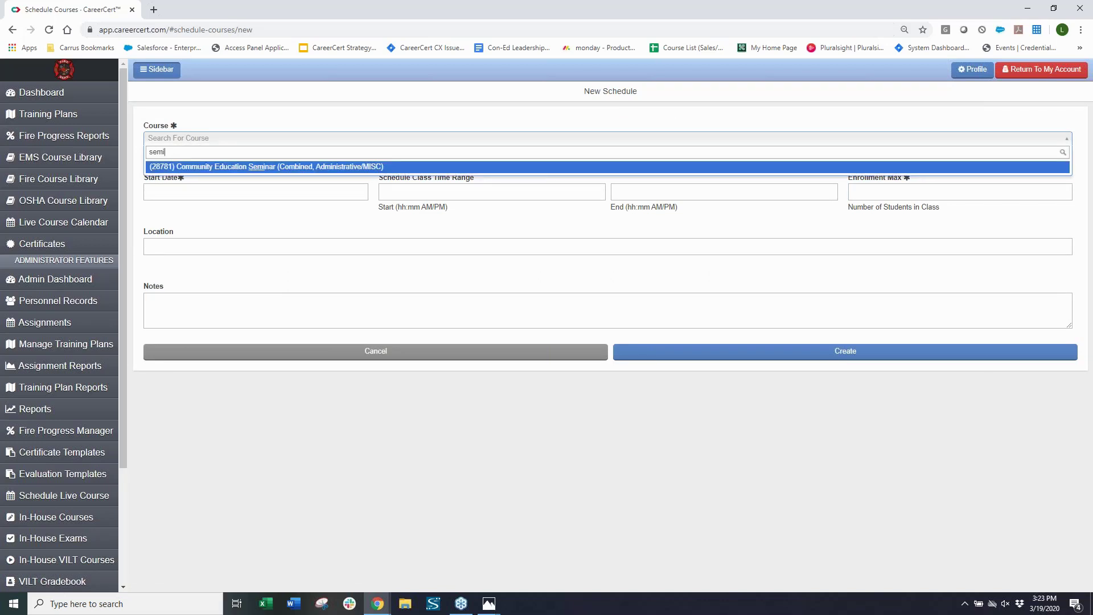
click(220, 167)
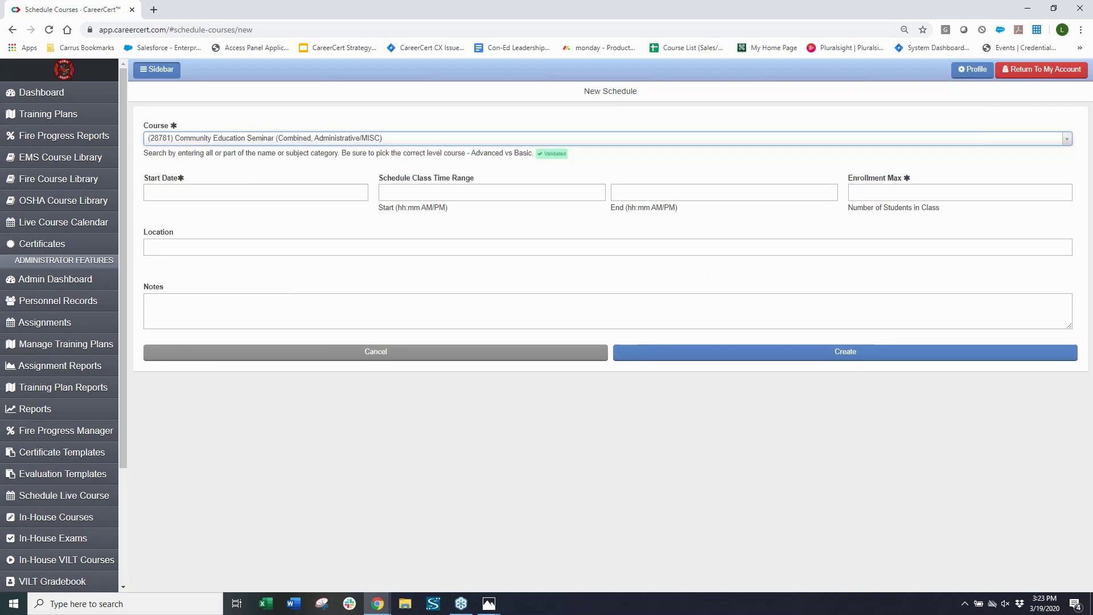
Step: Set the schedule's start date to 03/25/2020 and its class time from 04:00 PM to 05:30 PM
click(232, 189)
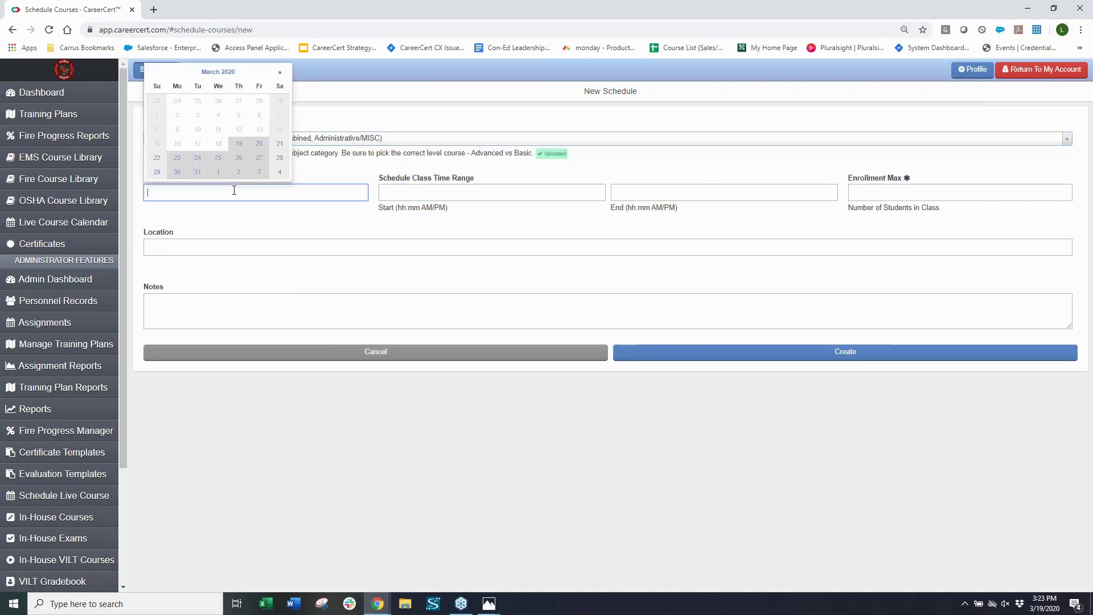
click(219, 163)
click(388, 195)
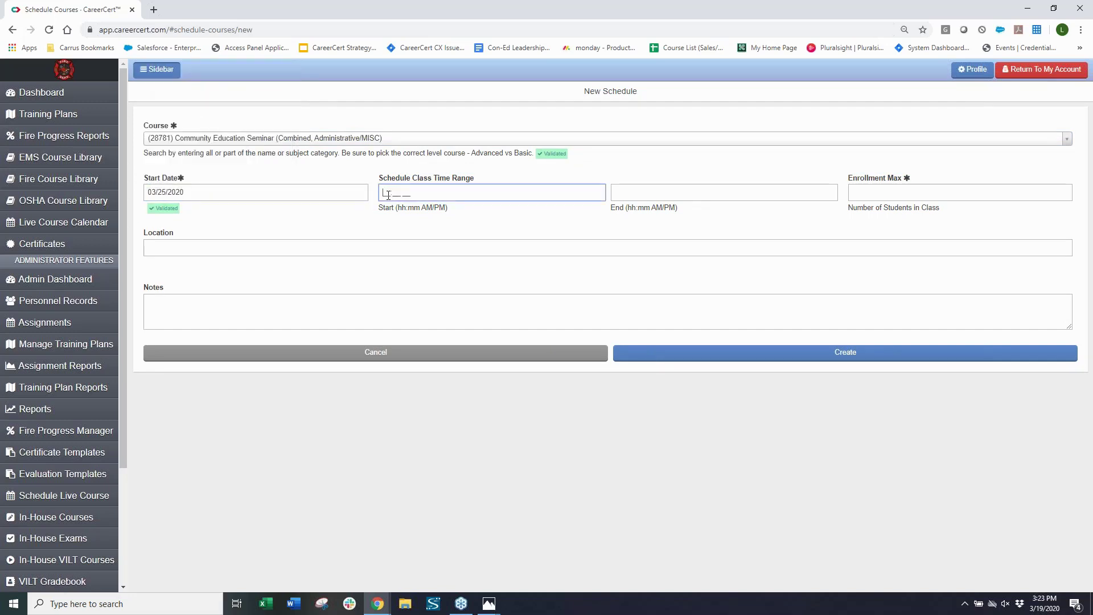
text(08:00 PM)
key(Tab)
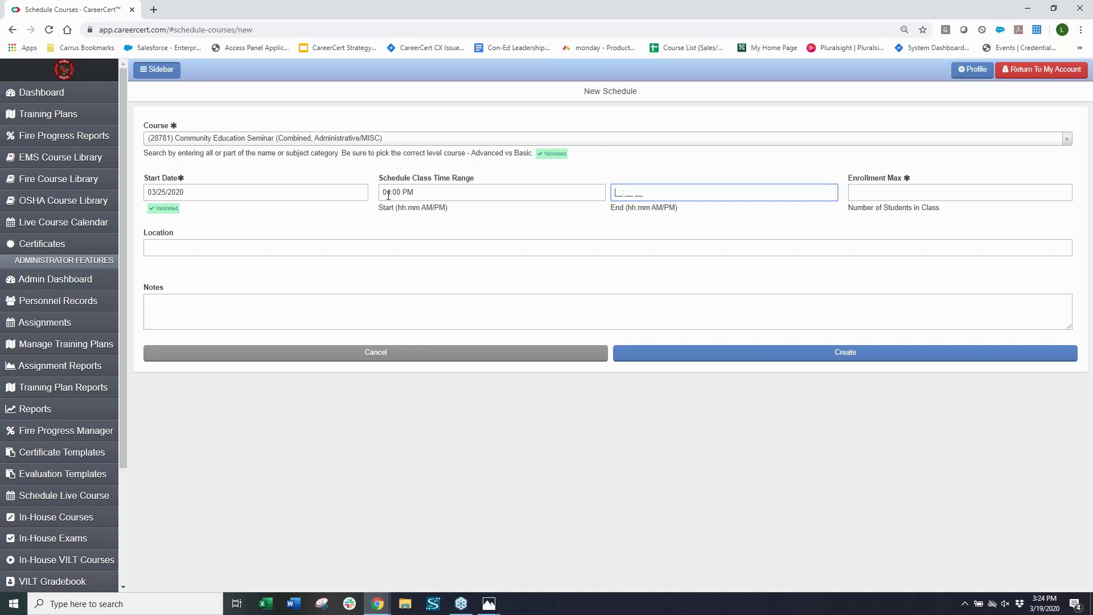
text(05:30 PM)
Step: Set the schedule's enrollment maximum to 15 students and create the schedule
click(863, 196)
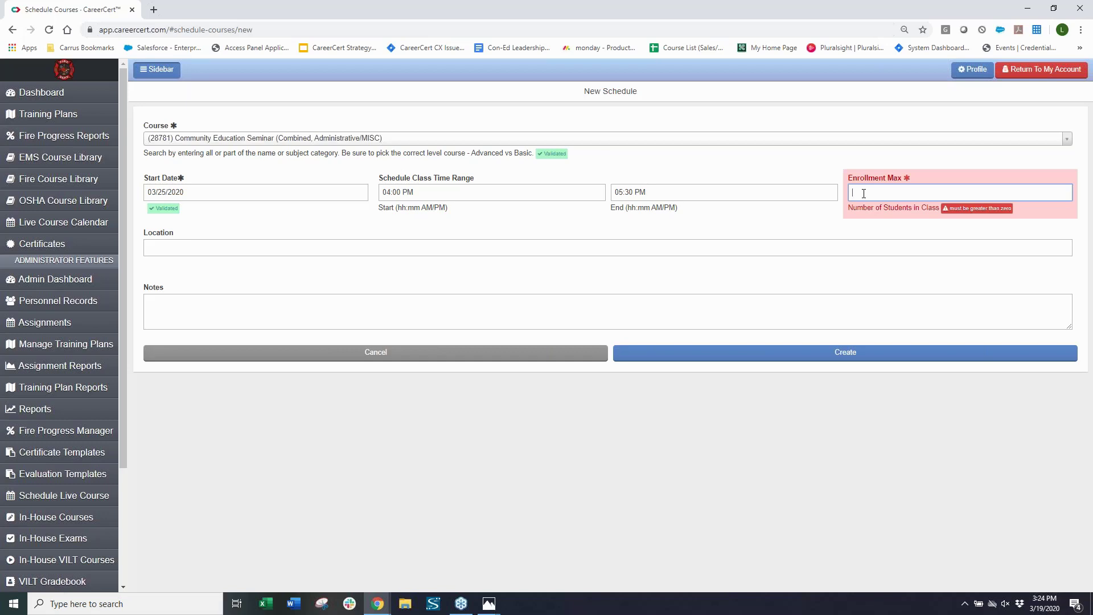
text(15)
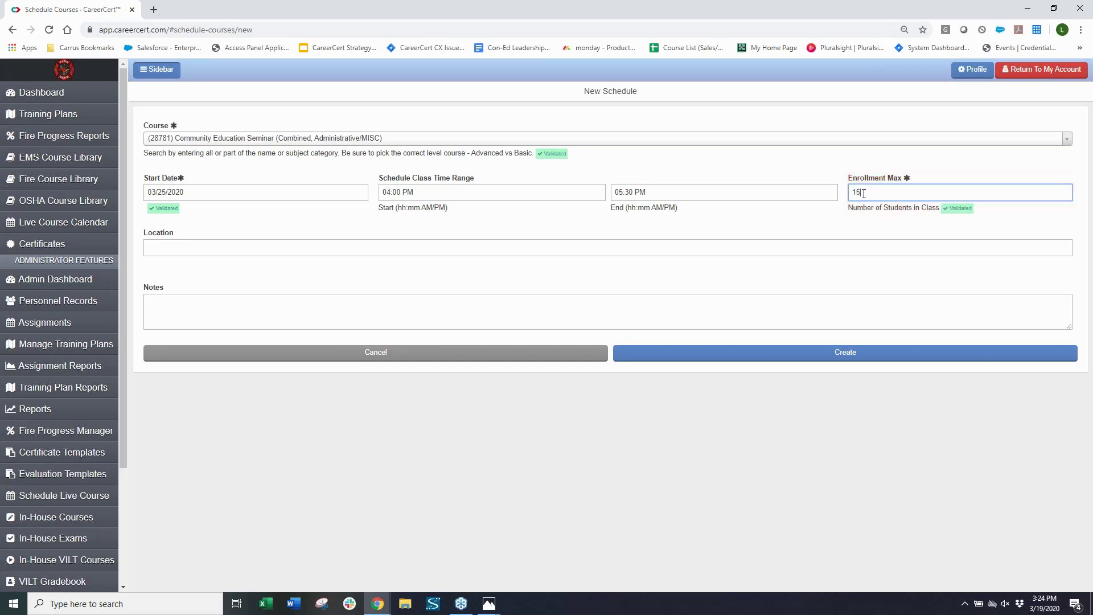
key(BackSpace)
key(BackSpace)
text(30)
key(BackSpace)
key(BackSpace)
text(50)
text(15)
click(845, 227)
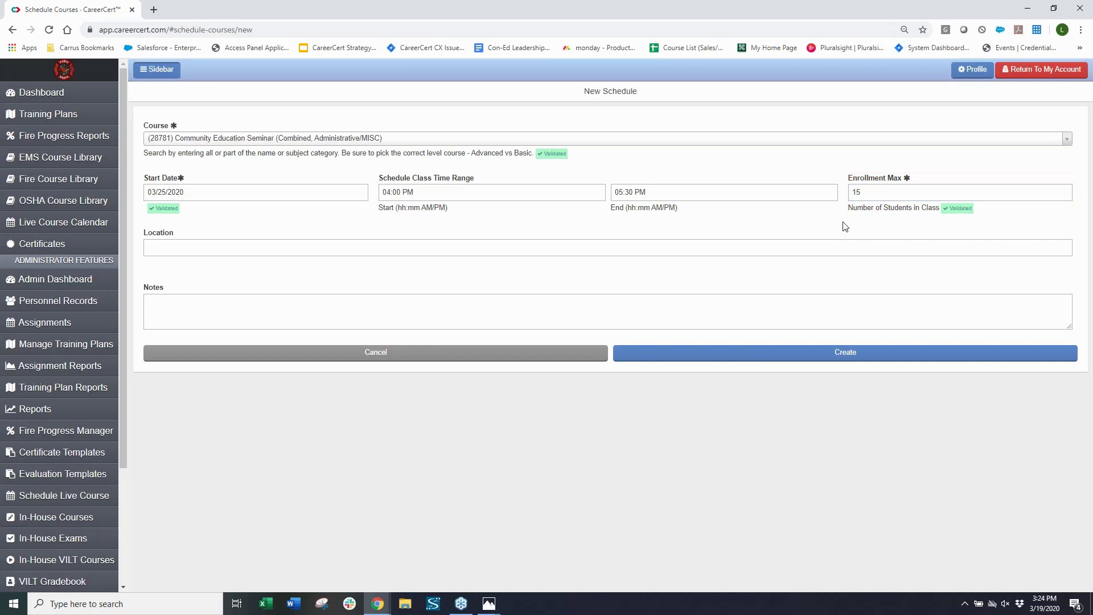
click(800, 353)
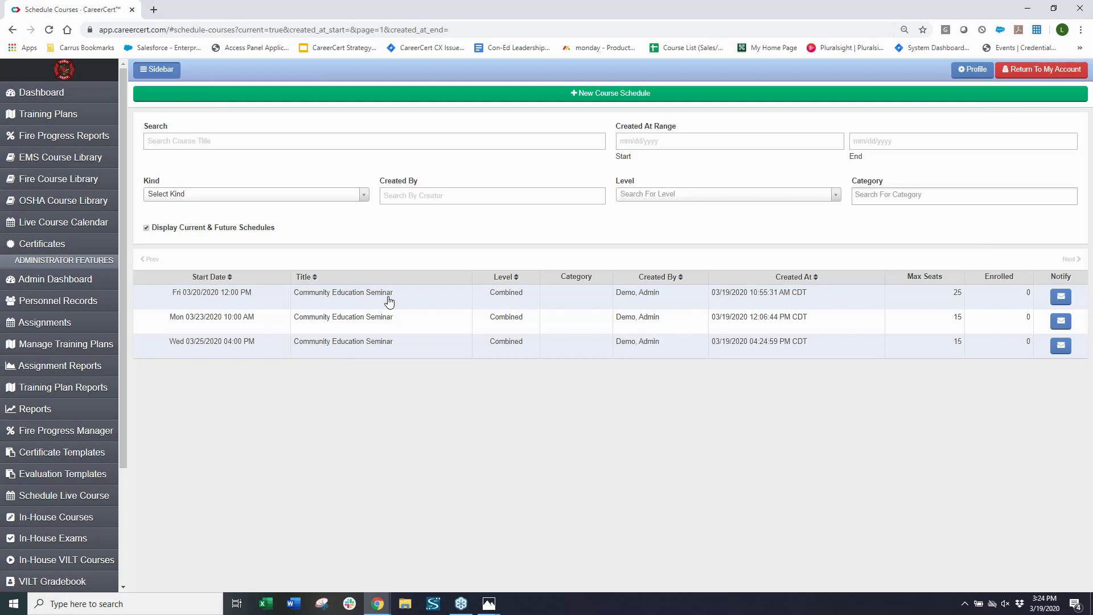
Step: Look through the enrolled programs and course schedules on the Live Course Calendar, and return to the list of scheduled live courses
click(77, 225)
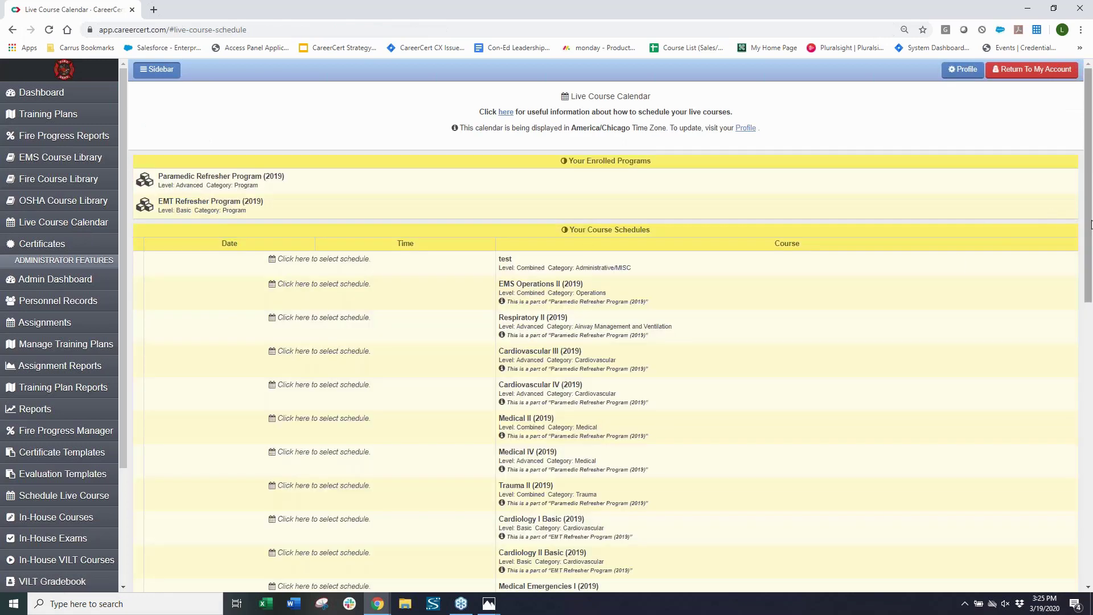
drag(1091, 224, 1074, 470)
scroll(1074, 470, down, 1)
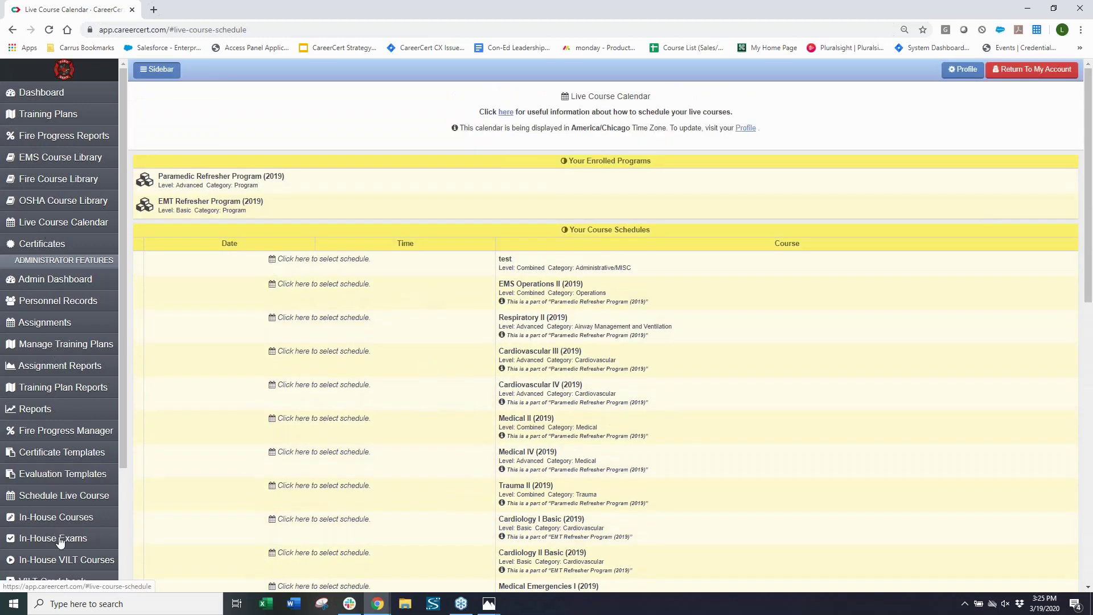
scroll(59, 535, down, 1)
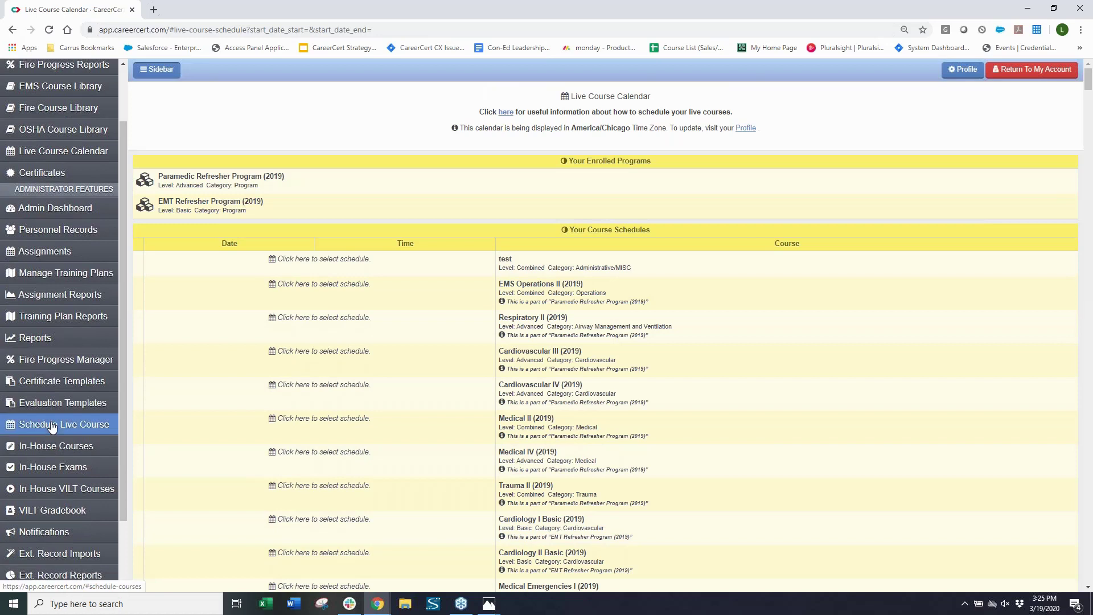
click(53, 425)
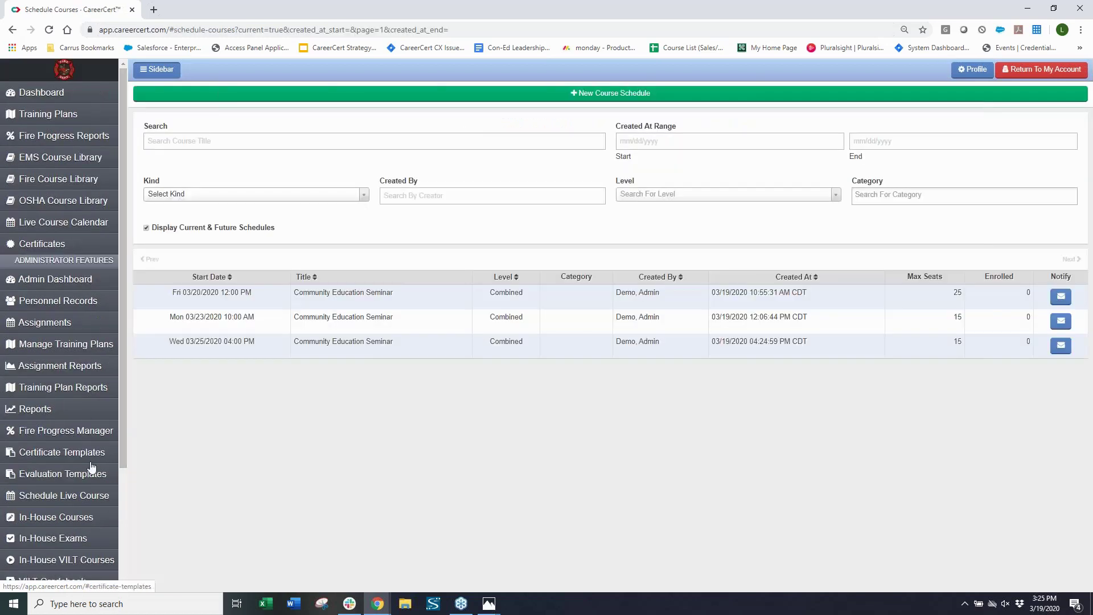
click(85, 98)
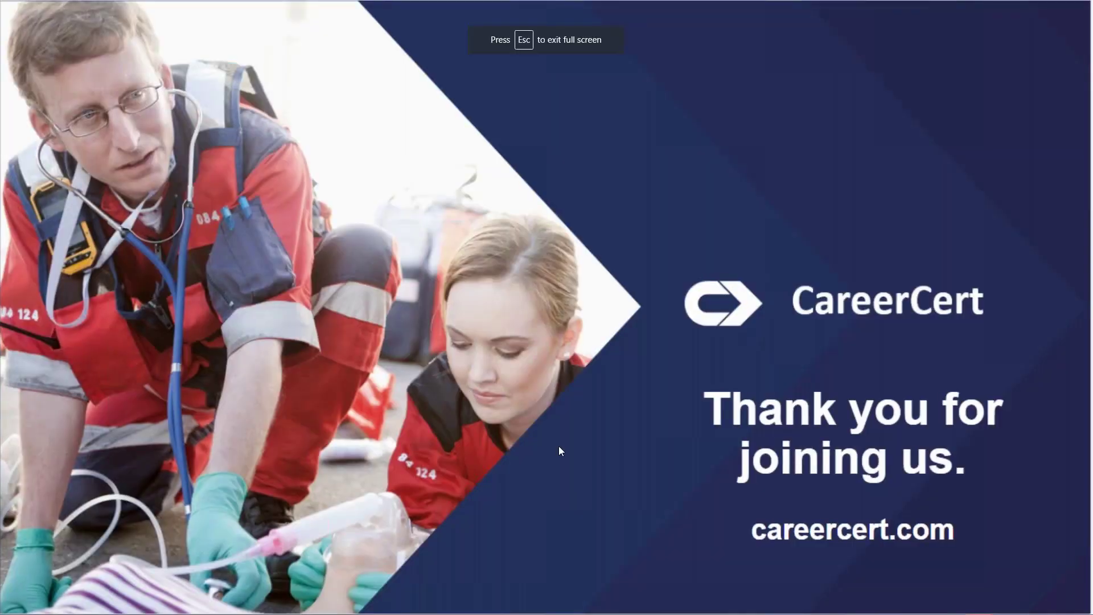
mouse_move(613, 586)
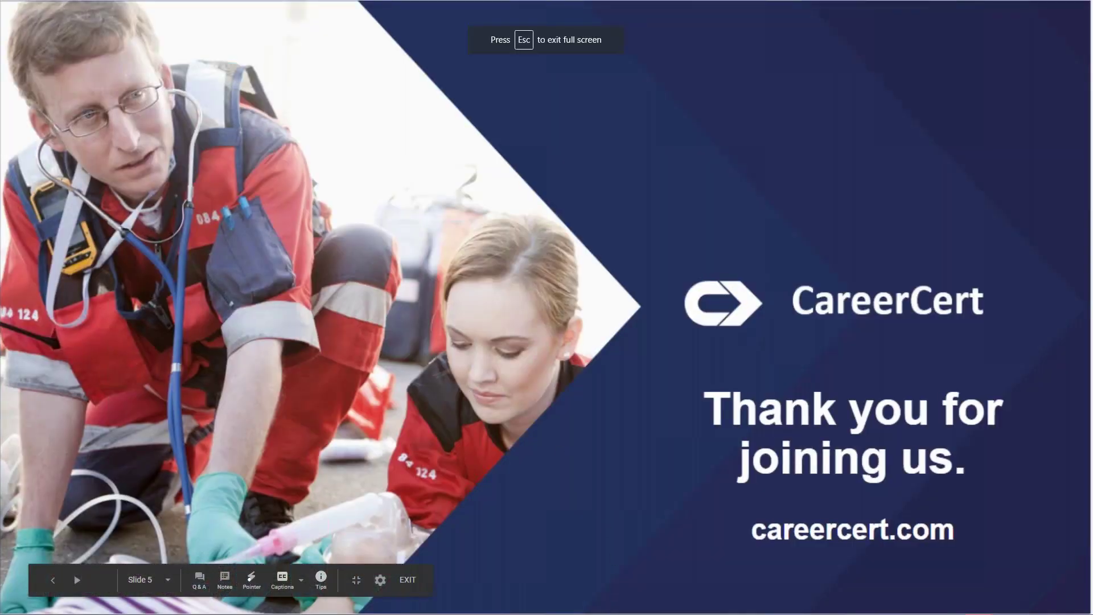